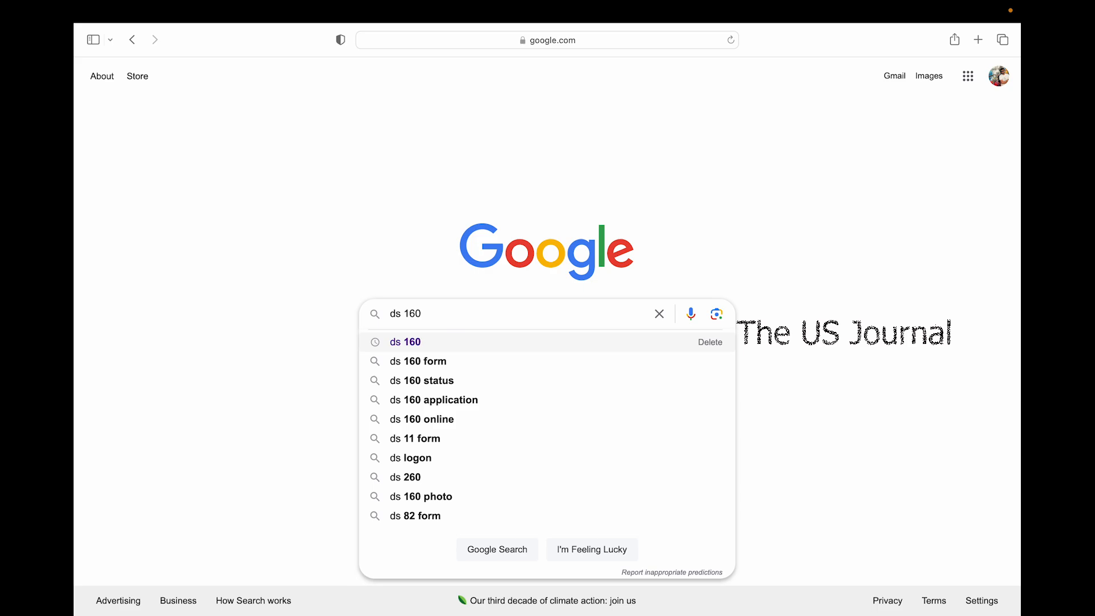
Run the Google search for 'ds 160' and check the results list
key(Return)
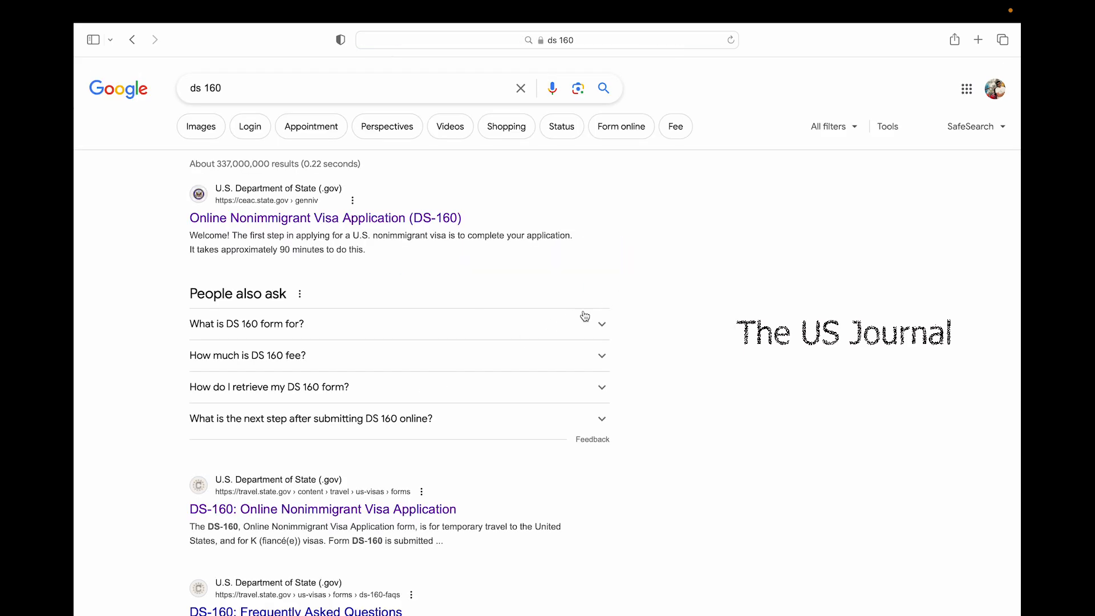
scroll(503, 455, down, 1)
scroll(485, 442, up, 1)
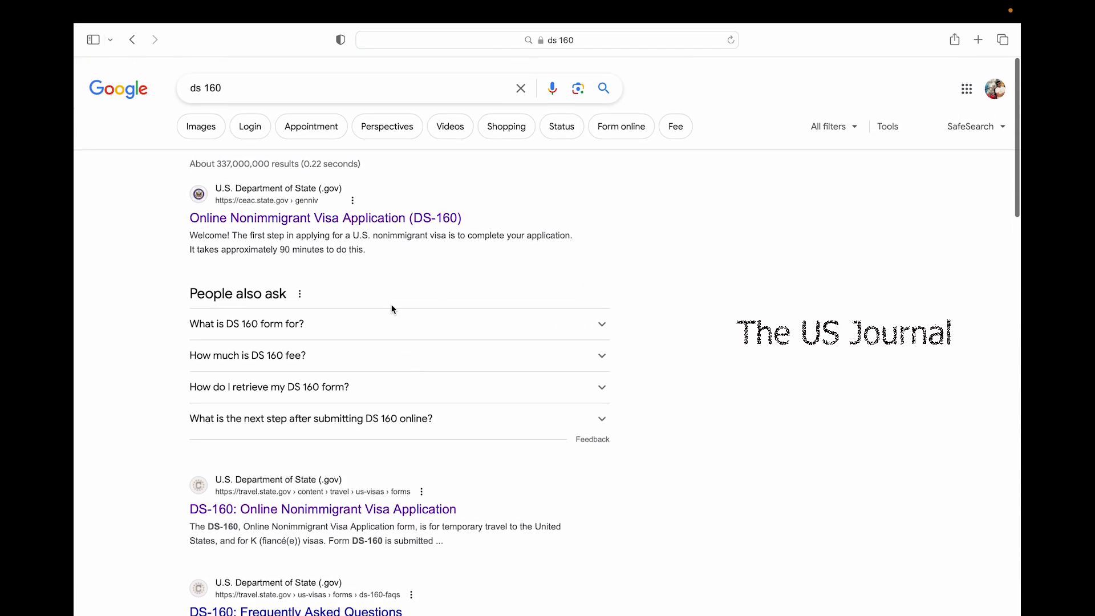
Open the official DS-160 site and select INDIA, HYDERABAD as the application location
click(294, 218)
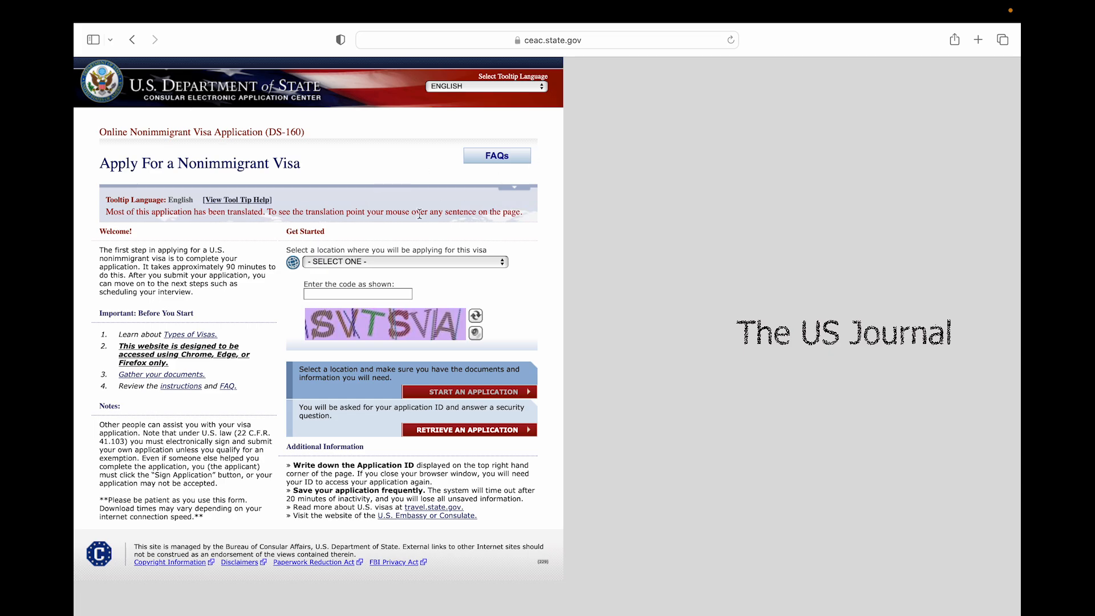
click(397, 263)
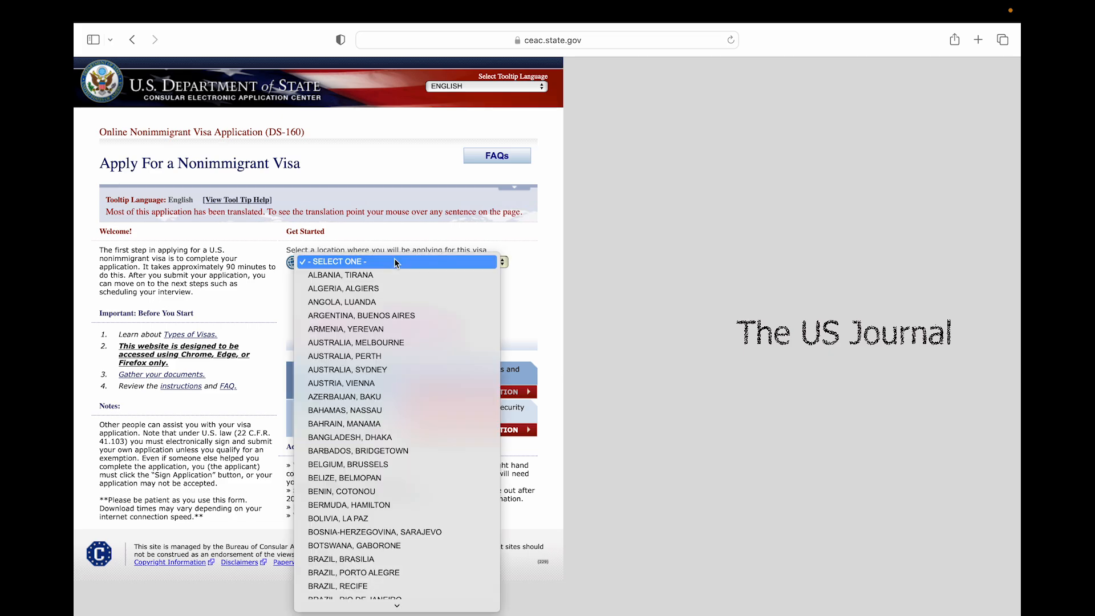
text(india)
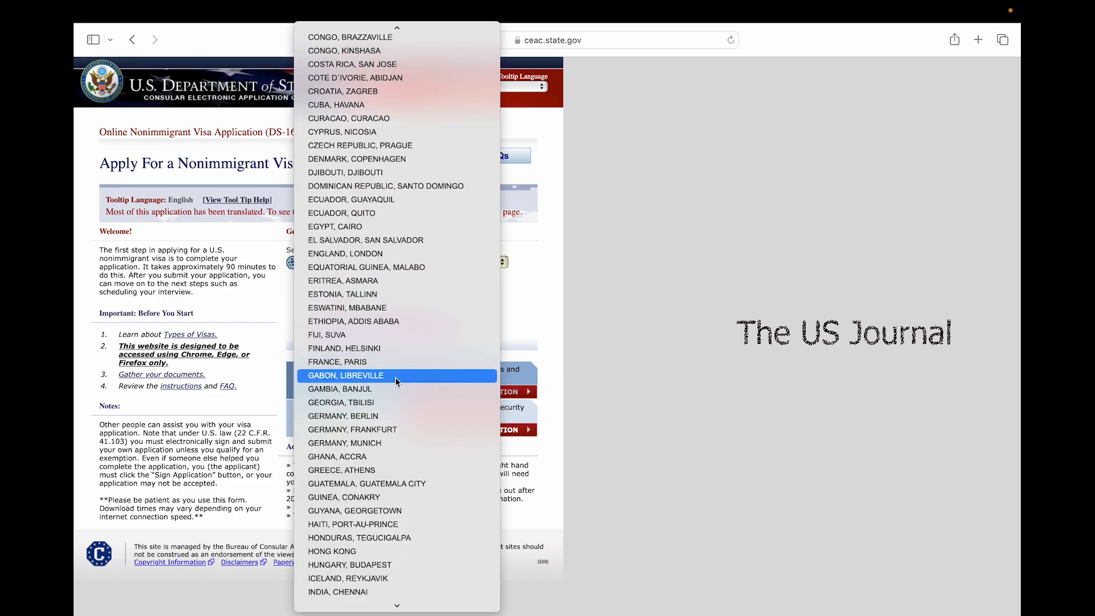
scroll(395, 377, down, 6)
scroll(396, 378, up, 1)
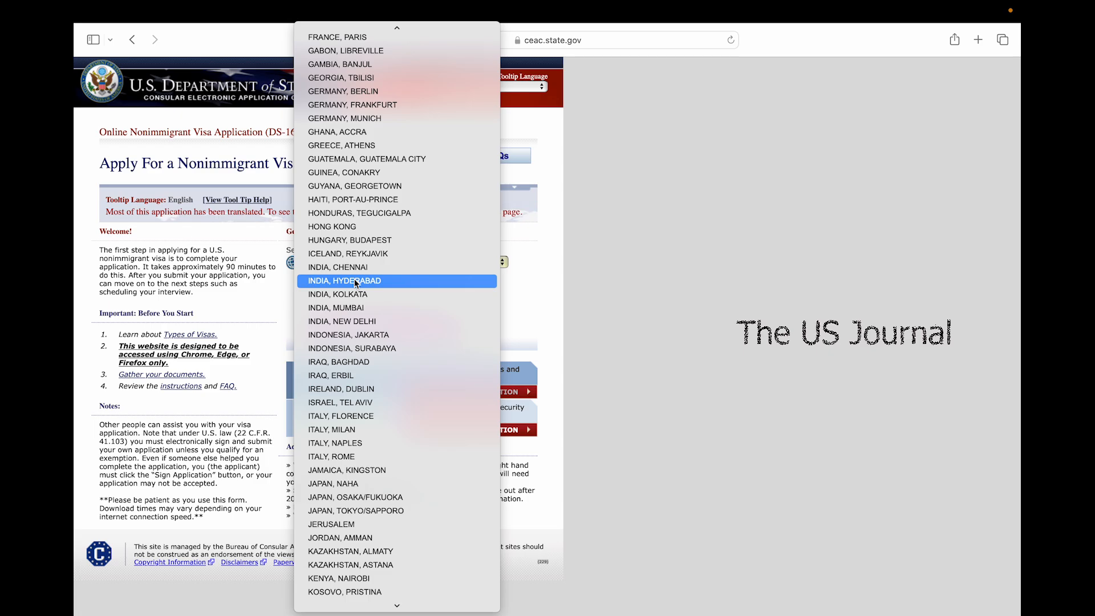
click(356, 281)
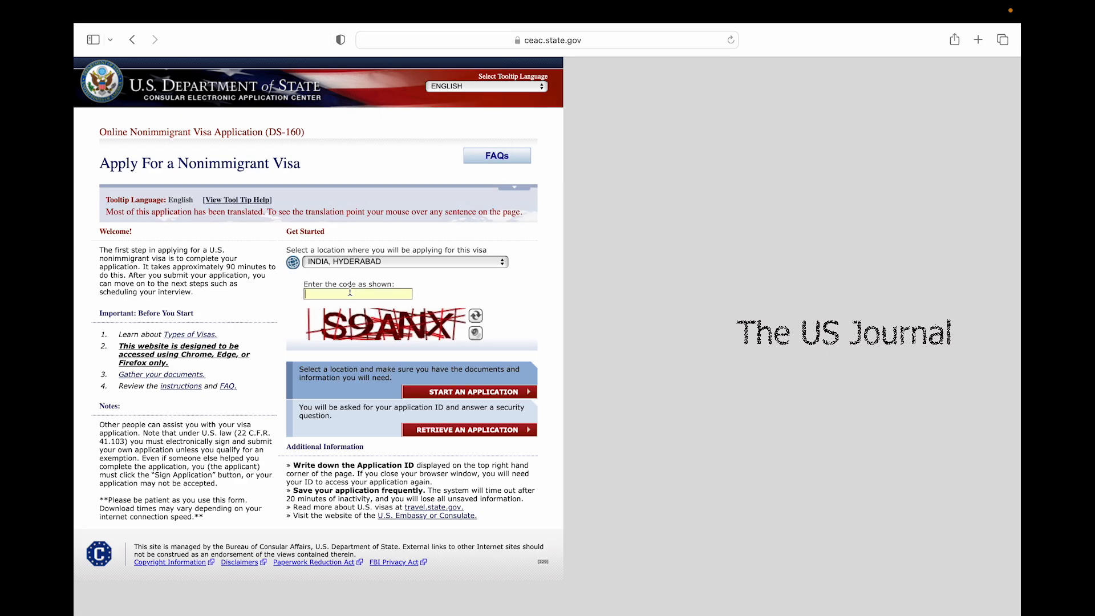
Enter the verification code shown in the captcha image
click(350, 291)
text(S9ANX)
scroll(350, 401, down, 1)
Start a new application and agree to the computer fraud notices
click(442, 393)
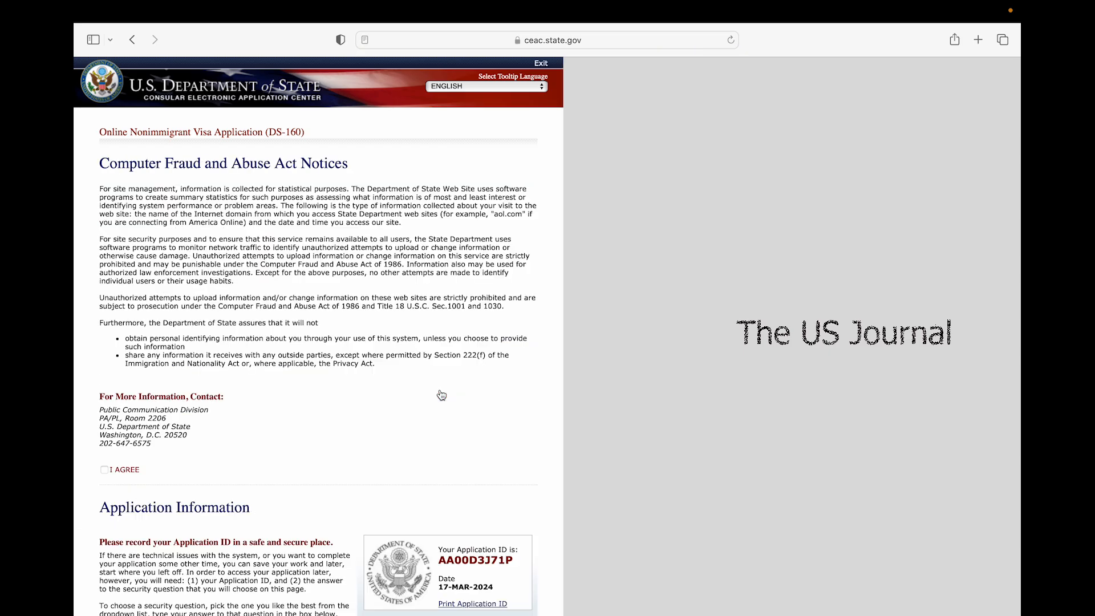
scroll(441, 394, down, 1)
scroll(442, 394, down, 6)
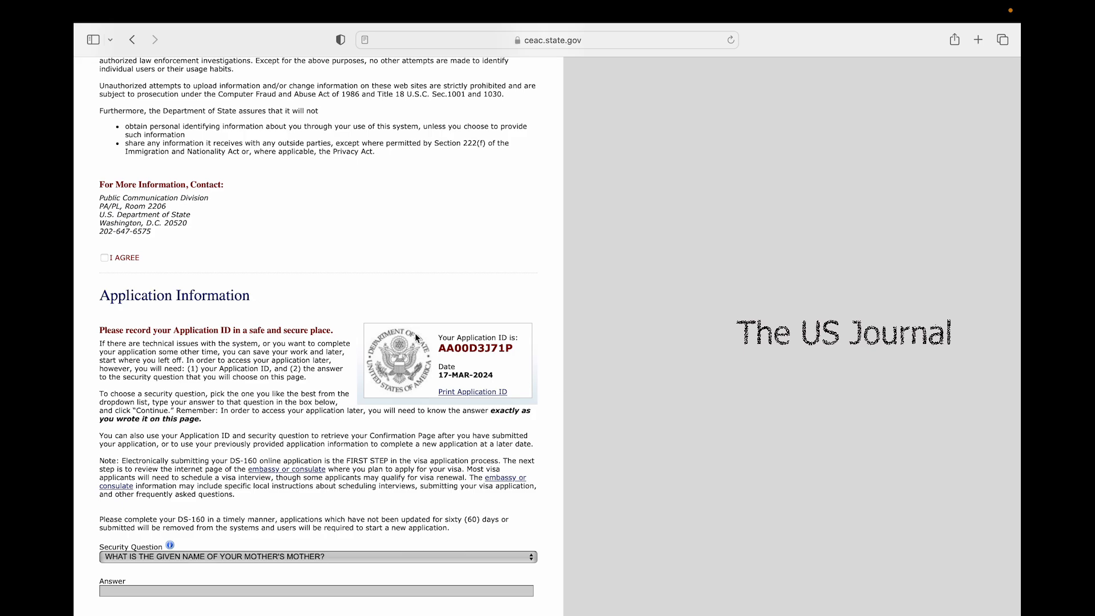
scroll(241, 268, up, 3)
click(103, 349)
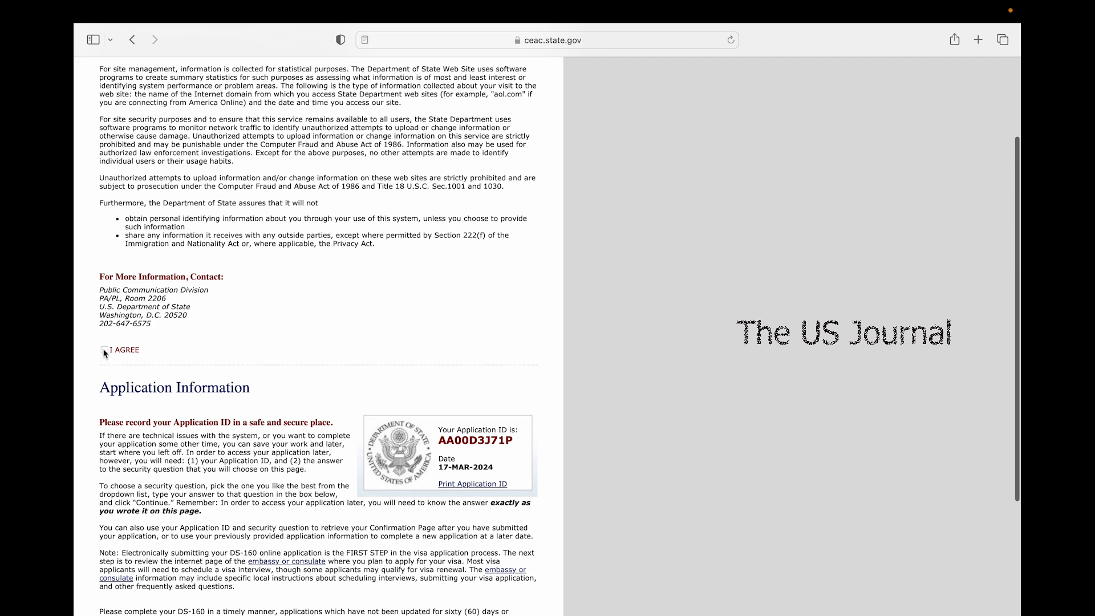
Choose the favorite childhood friend security question, enter its answer, and continue
scroll(126, 435, down, 5)
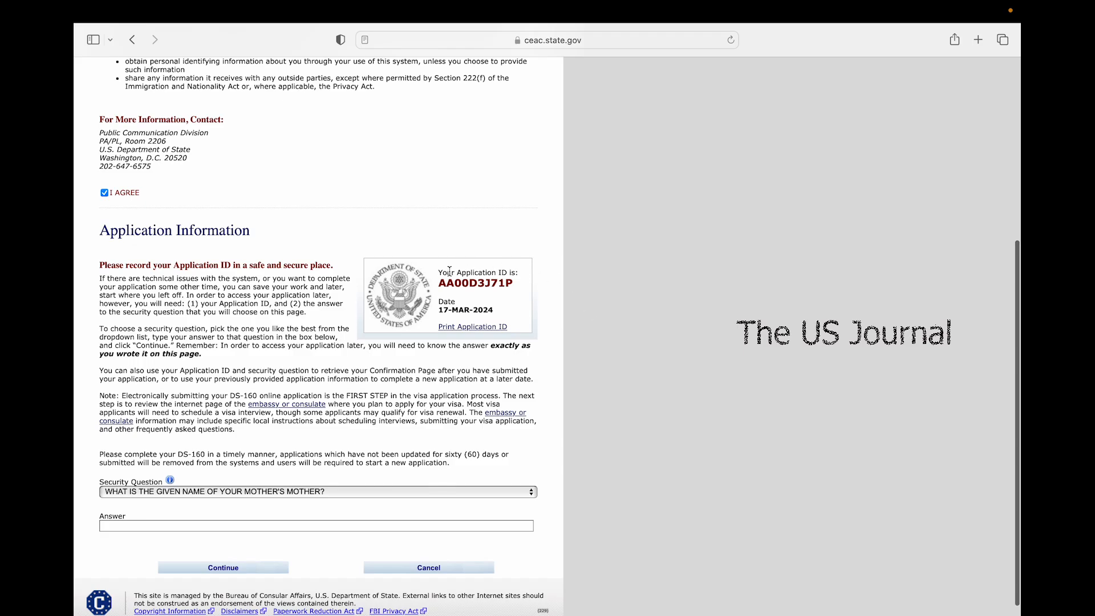
scroll(457, 419, down, 1)
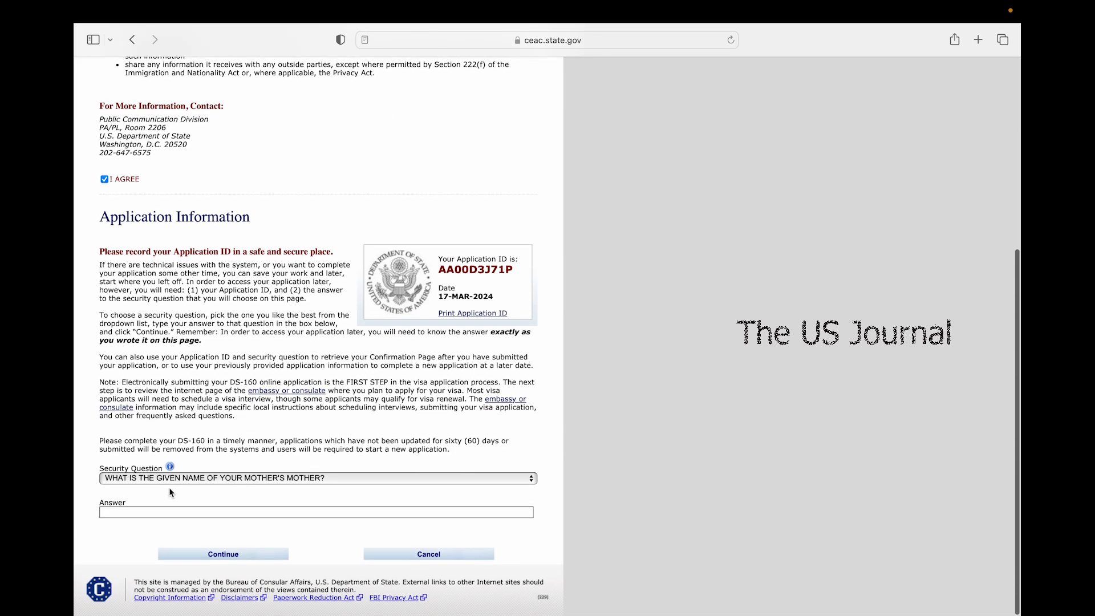
click(149, 477)
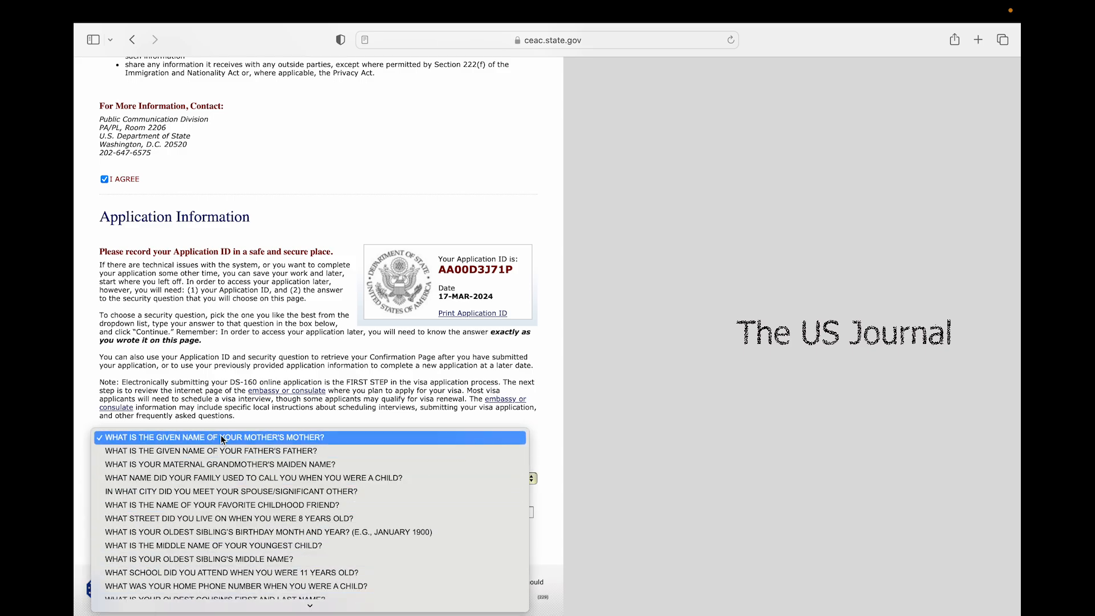
scroll(189, 516, down, 4)
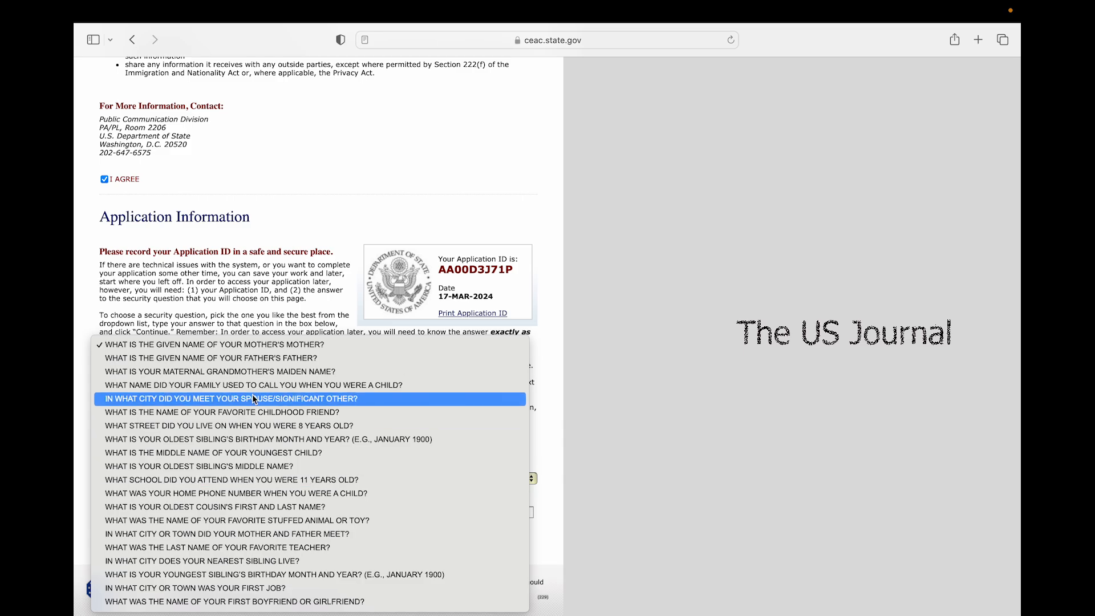
click(292, 412)
click(259, 513)
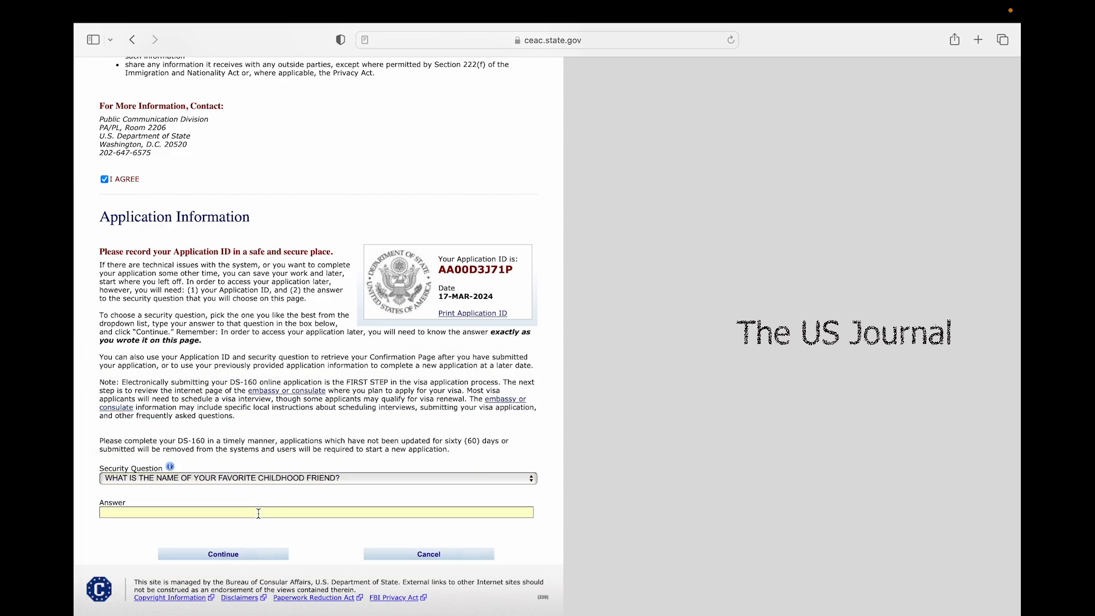
click(281, 559)
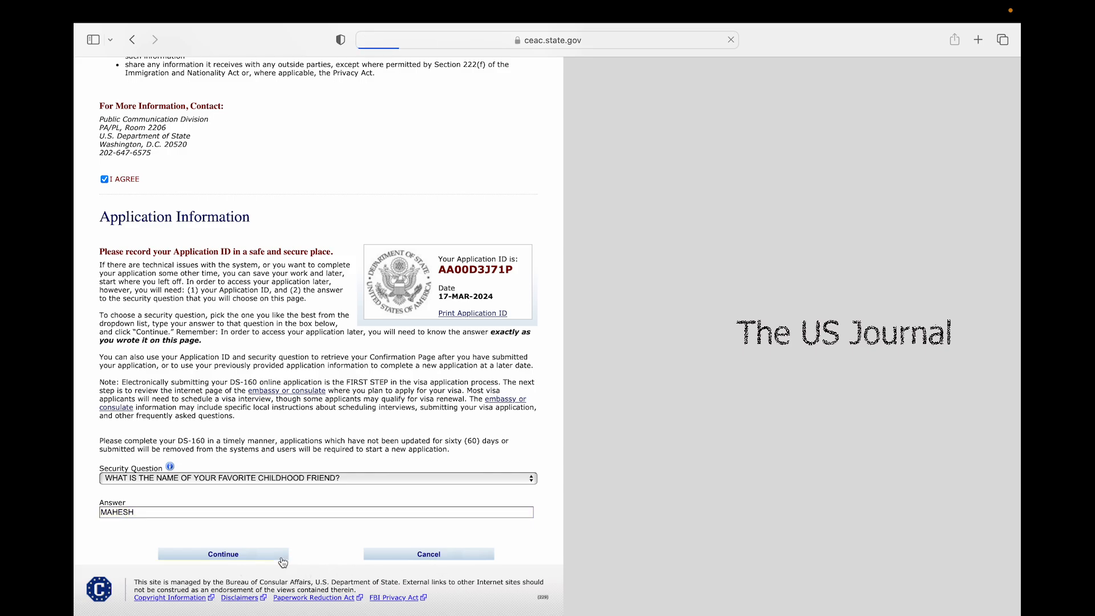
Enter the applicant's surname and given names as on the passport
scroll(283, 563, down, 2)
key(Tab)
scroll(658, 157, up, 1)
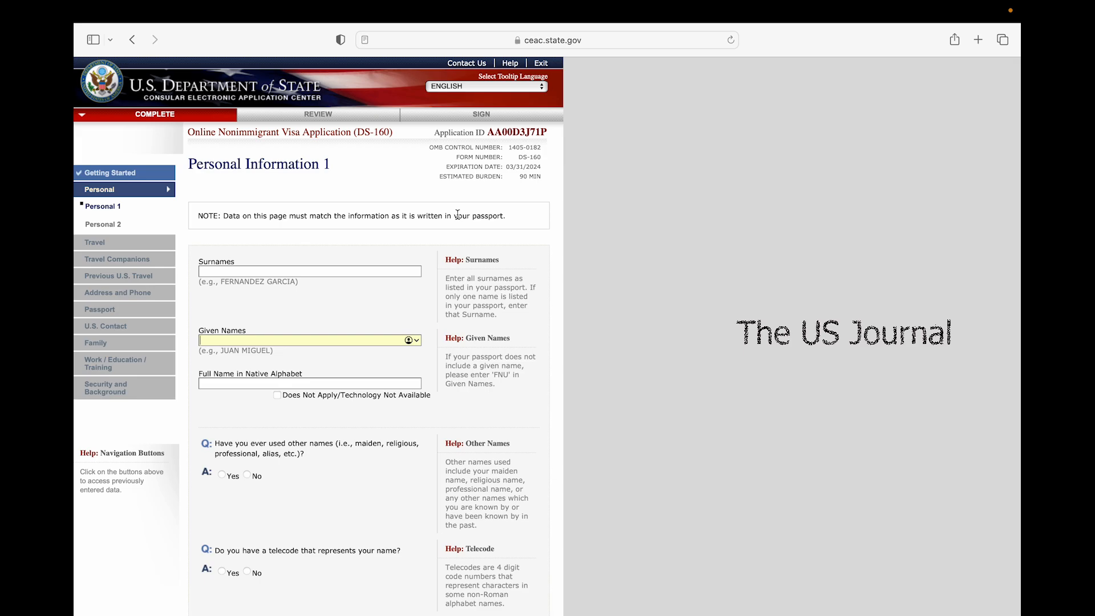
click(233, 268)
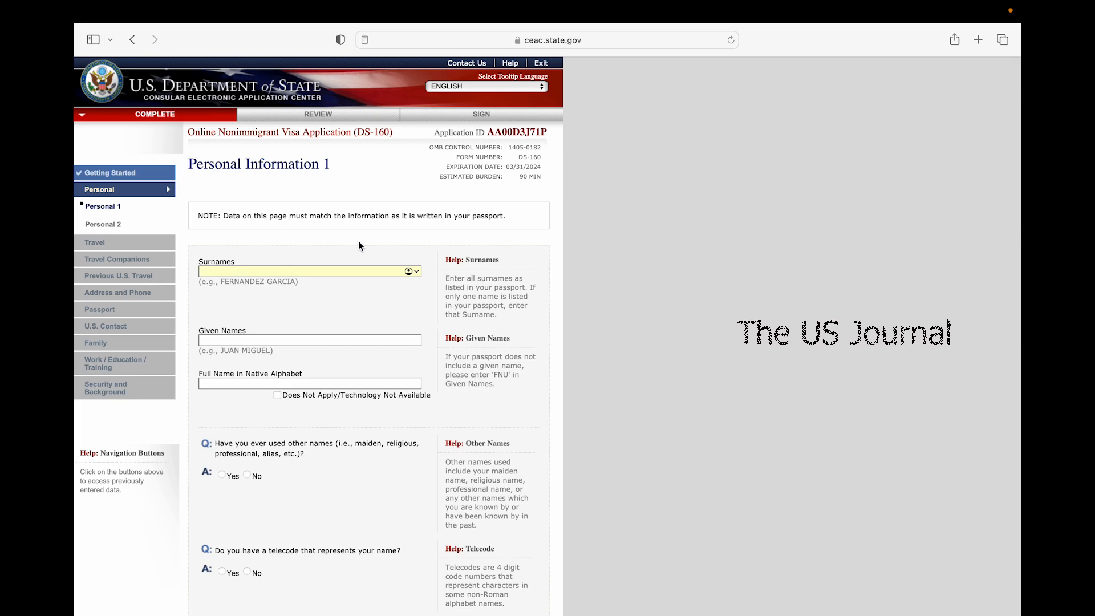
text(GHATAMANENI)
click(275, 341)
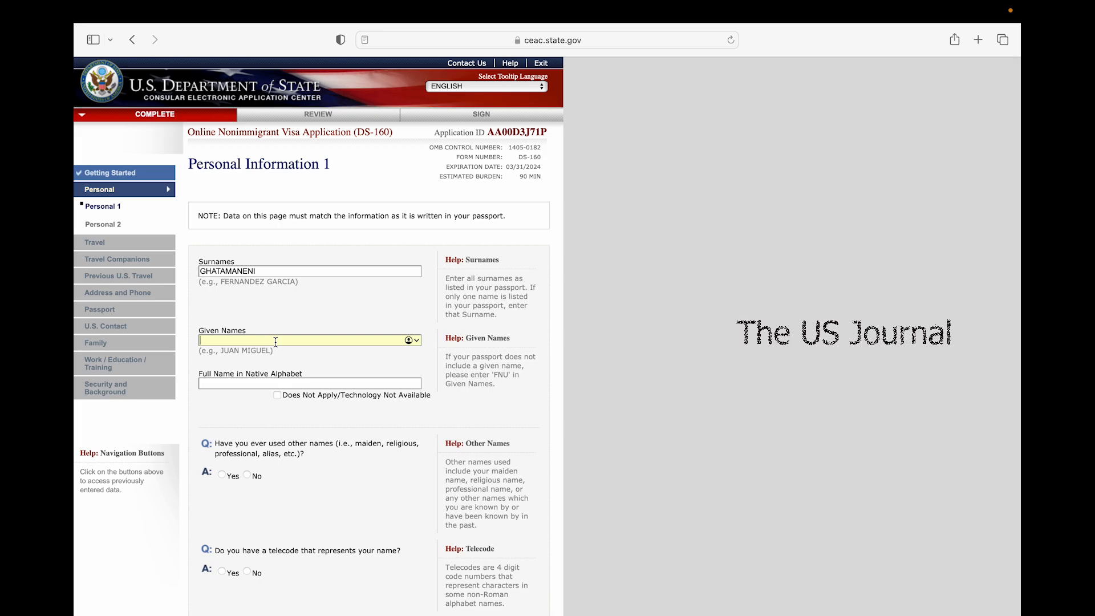
text(MAHESH BABU)
click(372, 331)
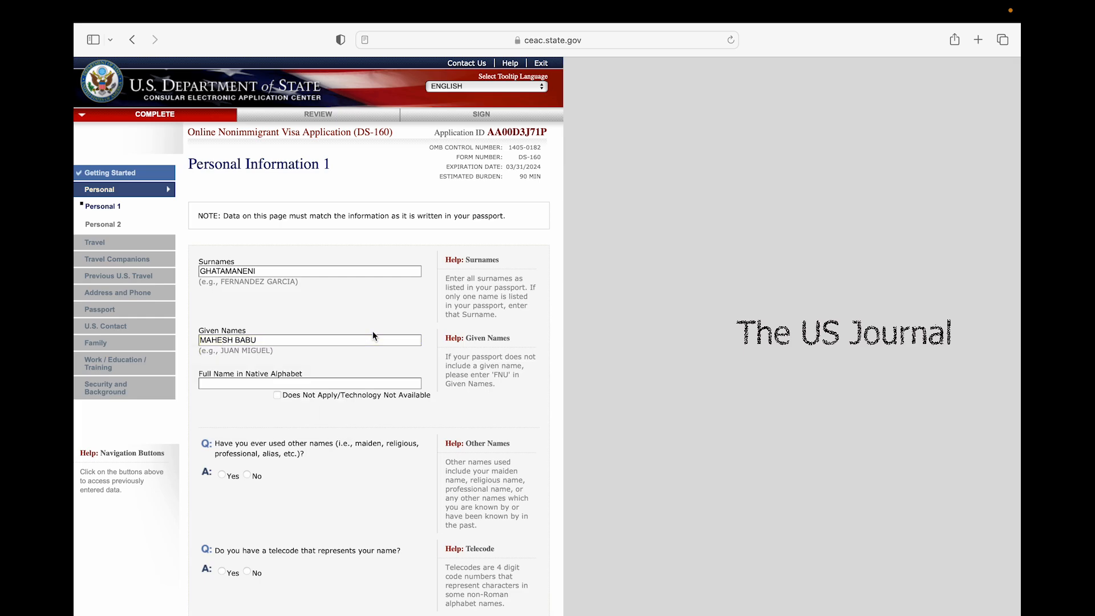
Mark native-alphabet name Does Not Apply and answer No to other names and telecode
scroll(304, 410, down, 3)
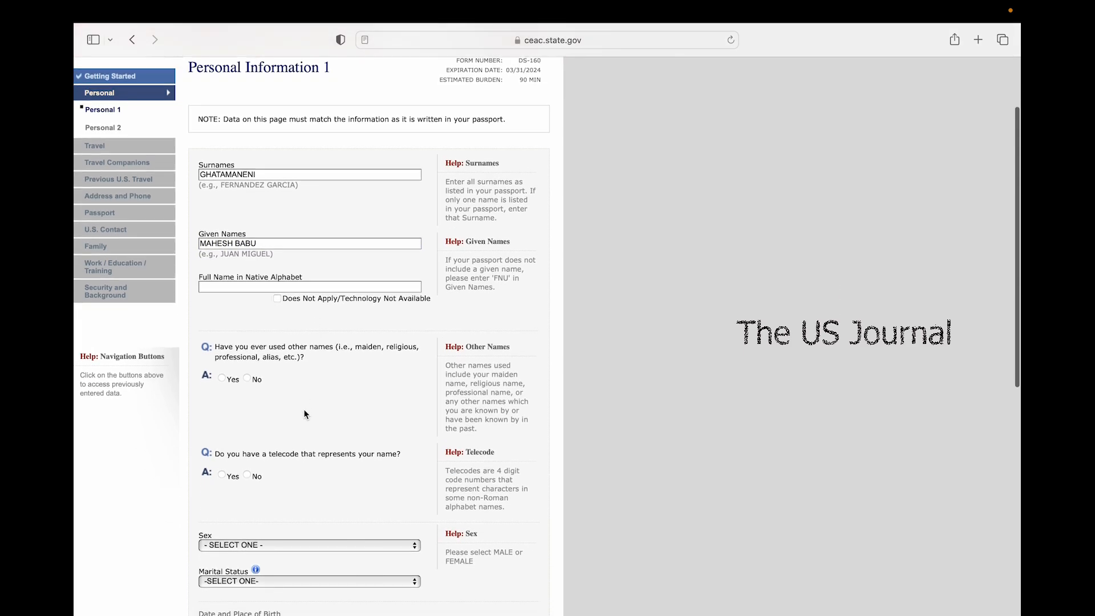
click(279, 298)
scroll(268, 365, down, 2)
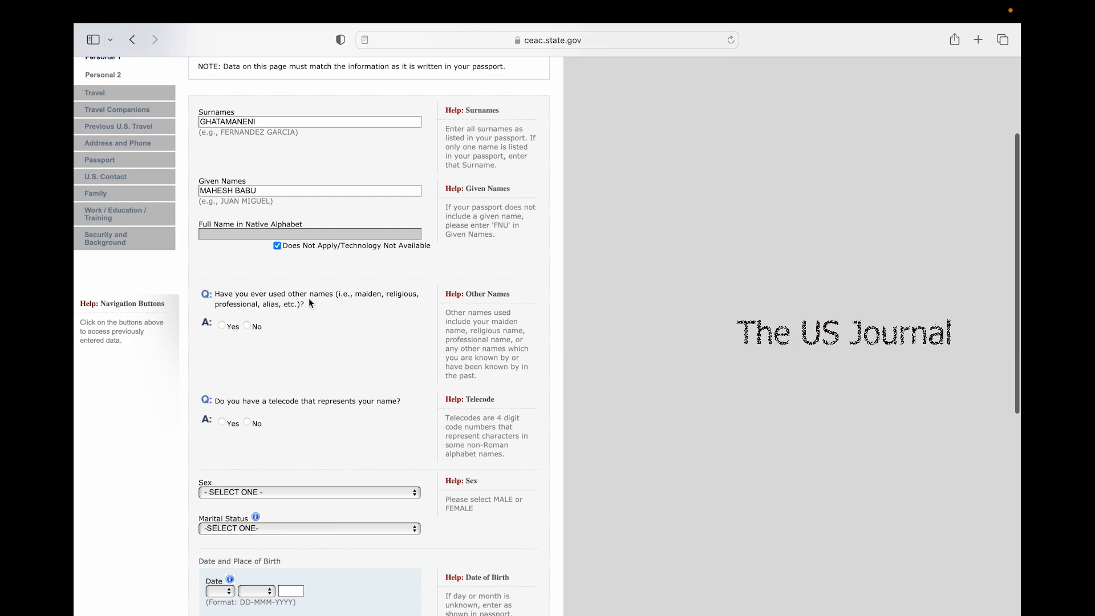
click(247, 326)
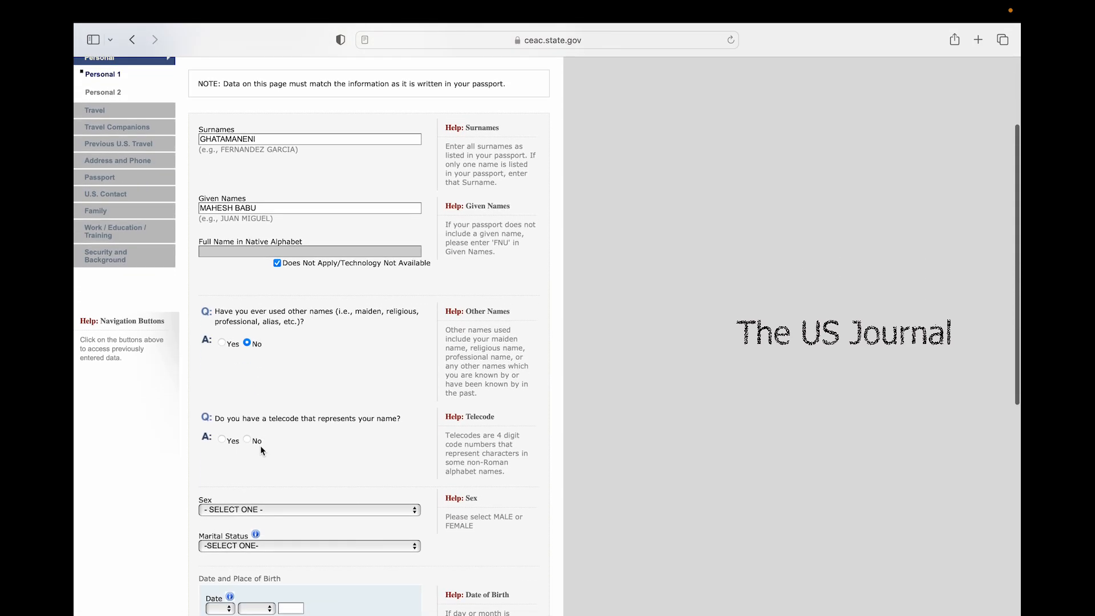
scroll(260, 446, down, 2)
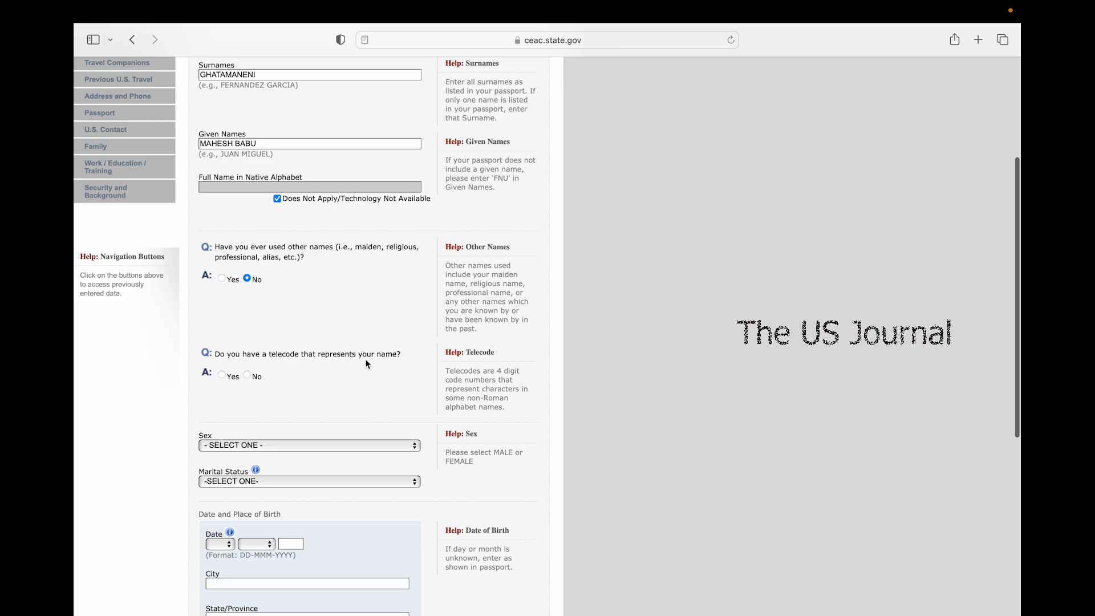
click(249, 379)
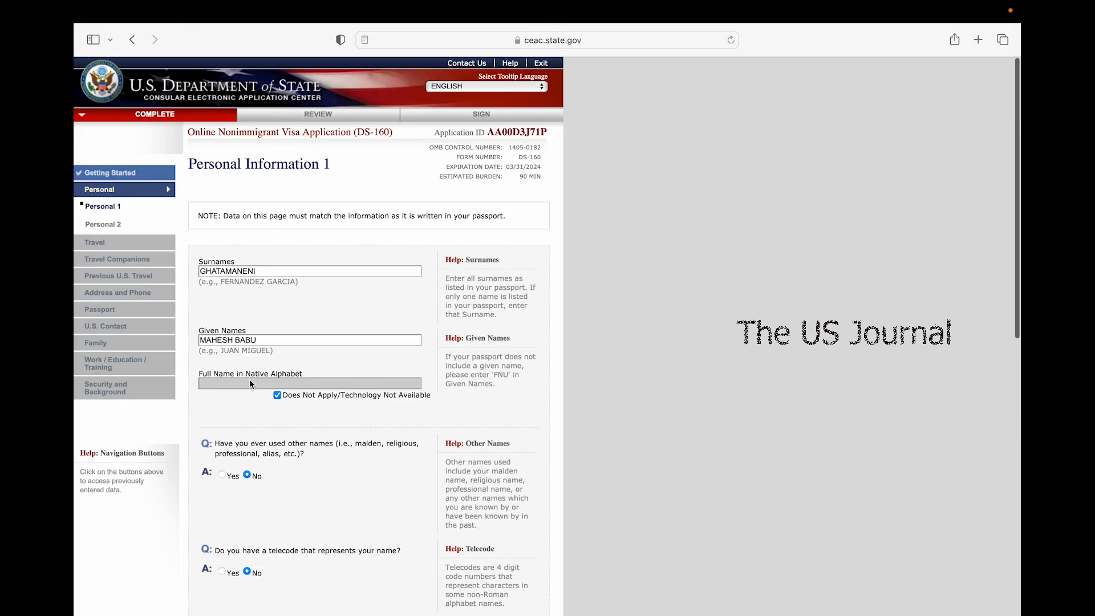
scroll(248, 451, down, 10)
Choose the sex and set marital status to MARRIED
scroll(249, 450, up, 3)
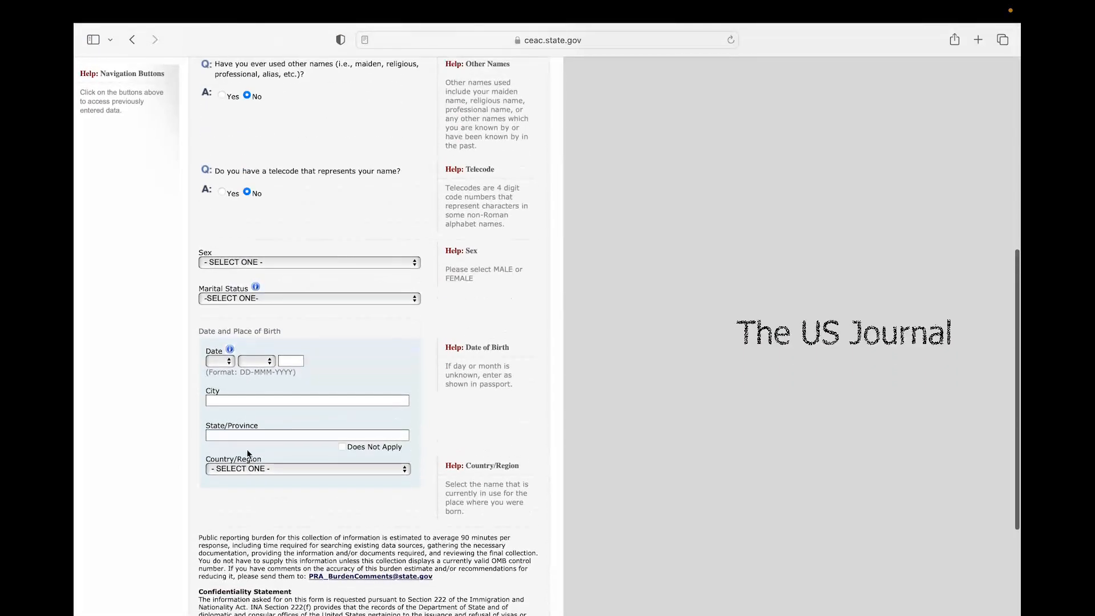
click(252, 262)
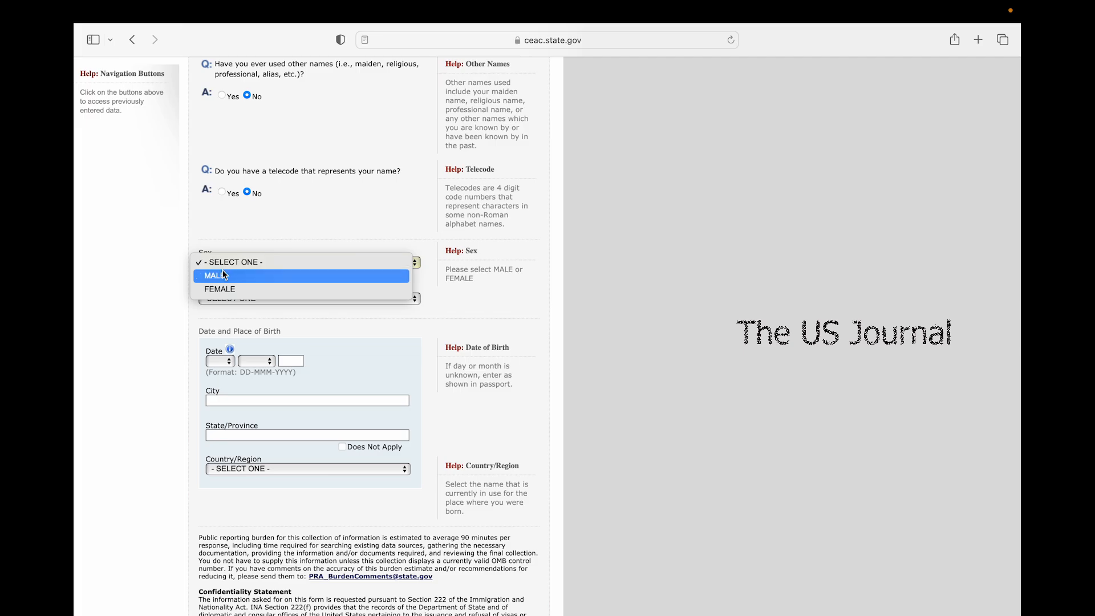
scroll(223, 276, up, 2)
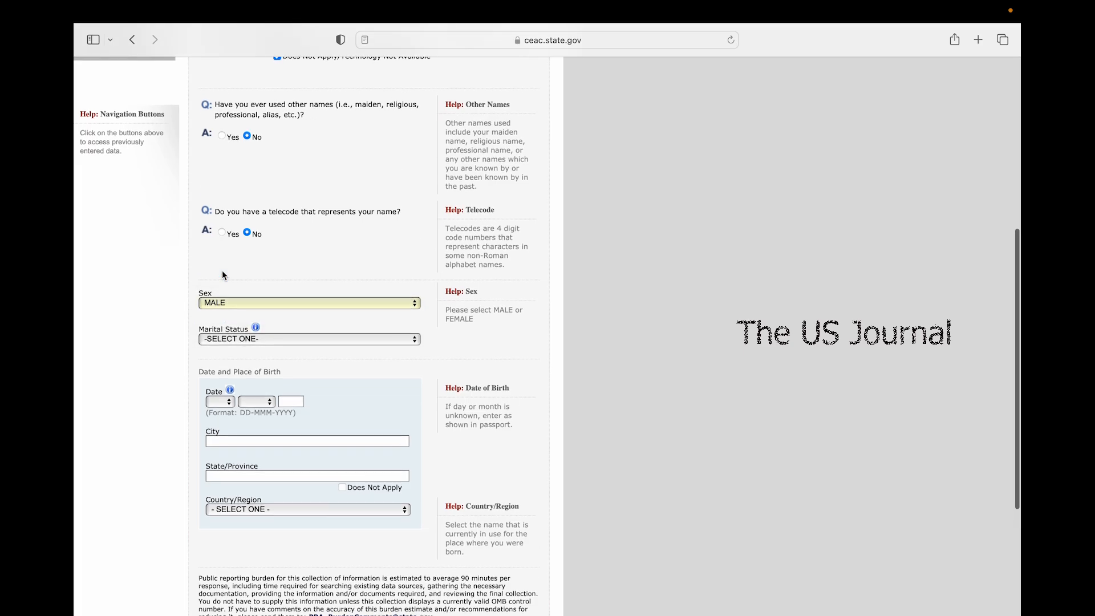
scroll(222, 276, up, 1)
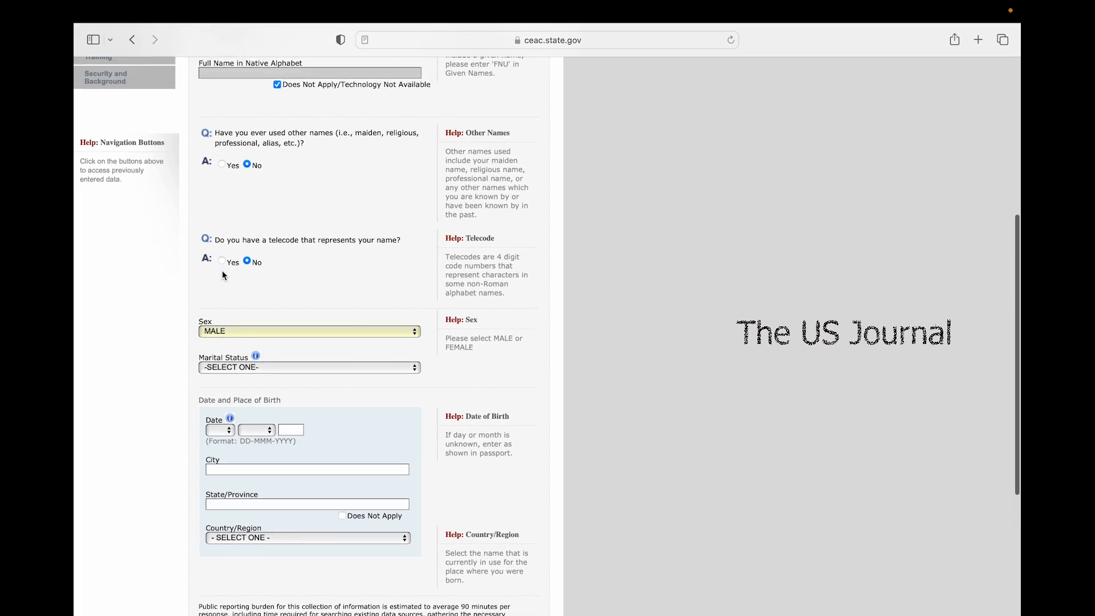
click(229, 365)
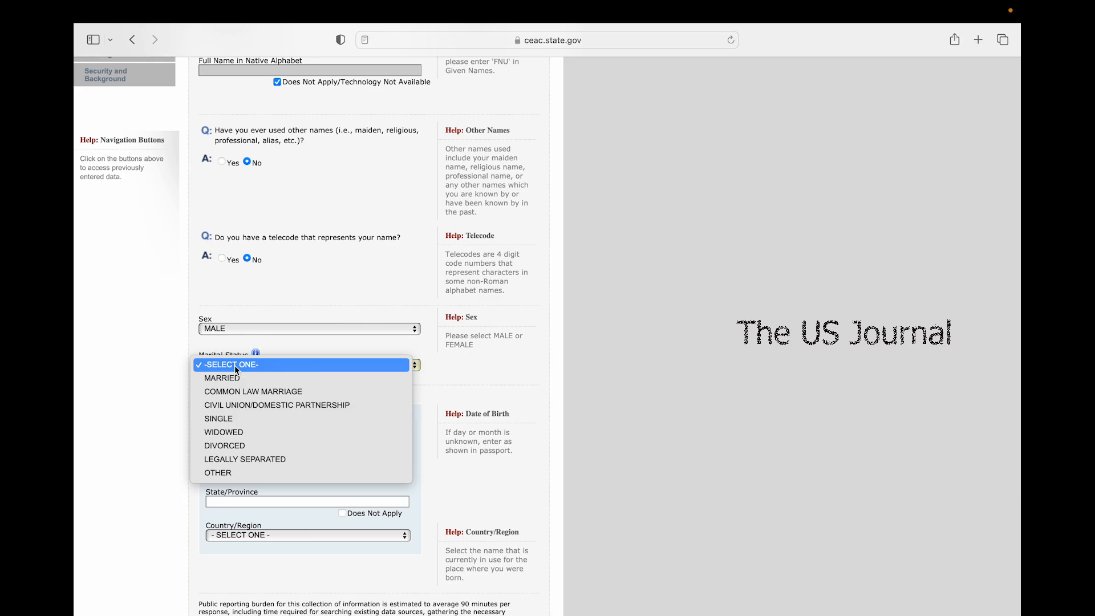
click(231, 379)
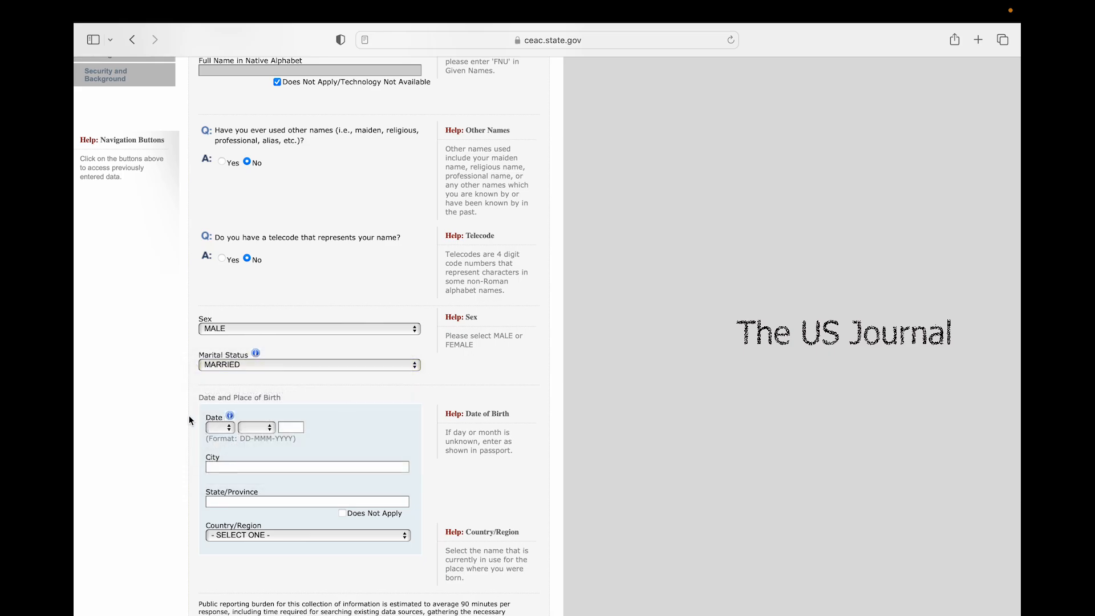
Set the date of birth to 01 JAN 1970
scroll(189, 415, down, 2)
scroll(274, 365, down, 1)
scroll(275, 365, down, 1)
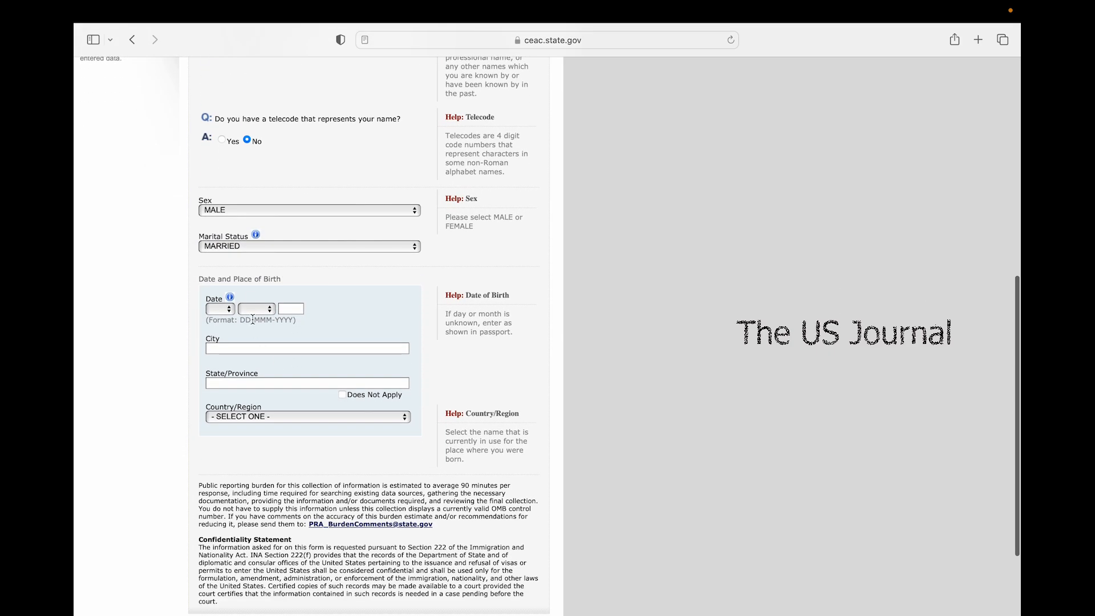
scroll(237, 394, down, 1)
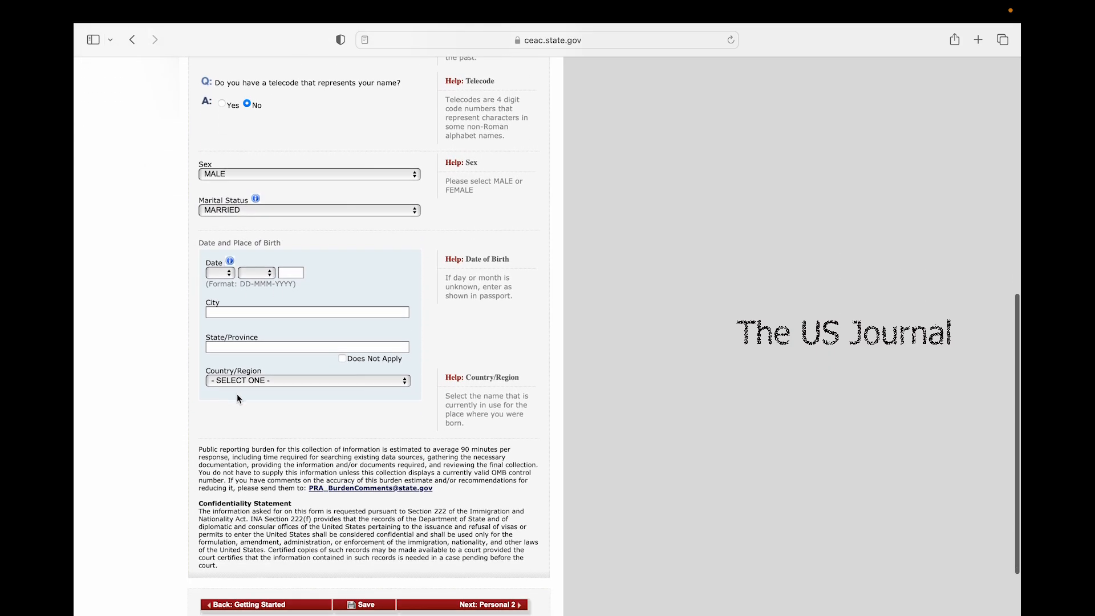
click(231, 273)
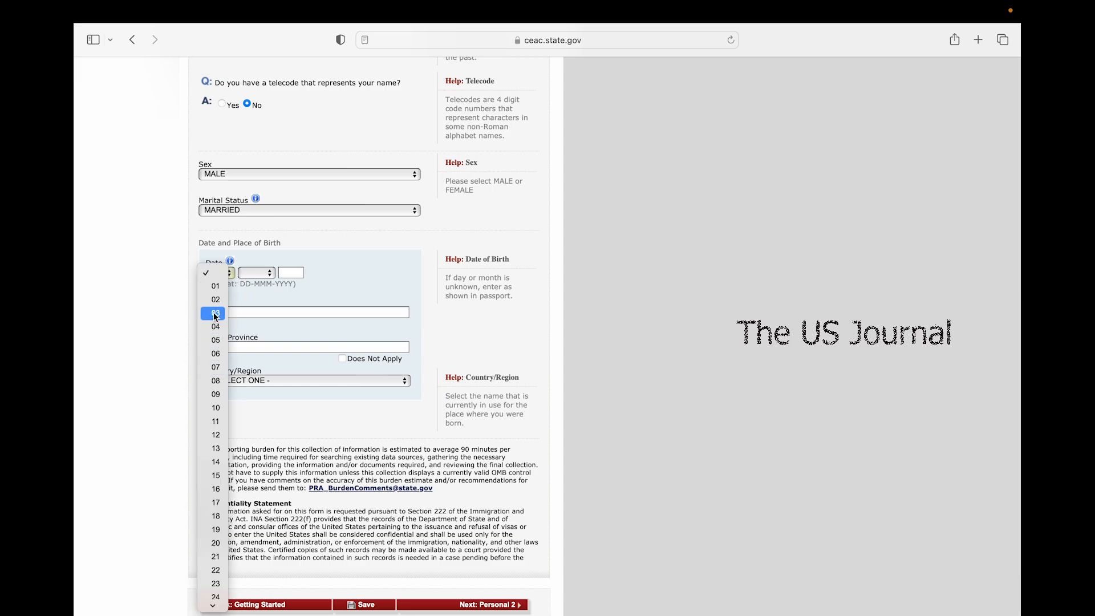
click(216, 286)
click(257, 273)
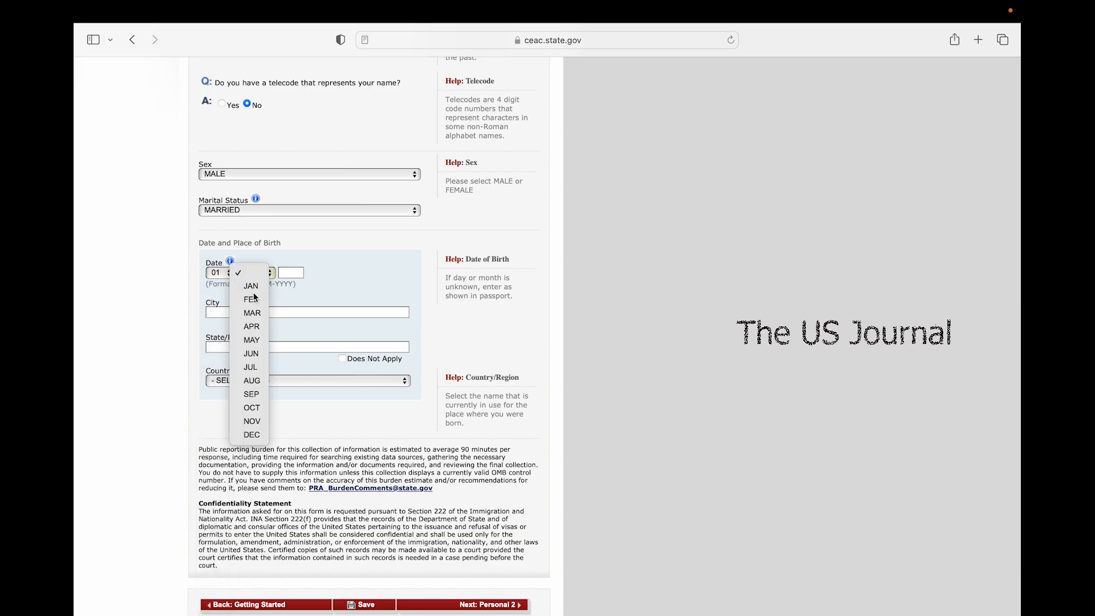
click(254, 286)
click(292, 276)
text(19)
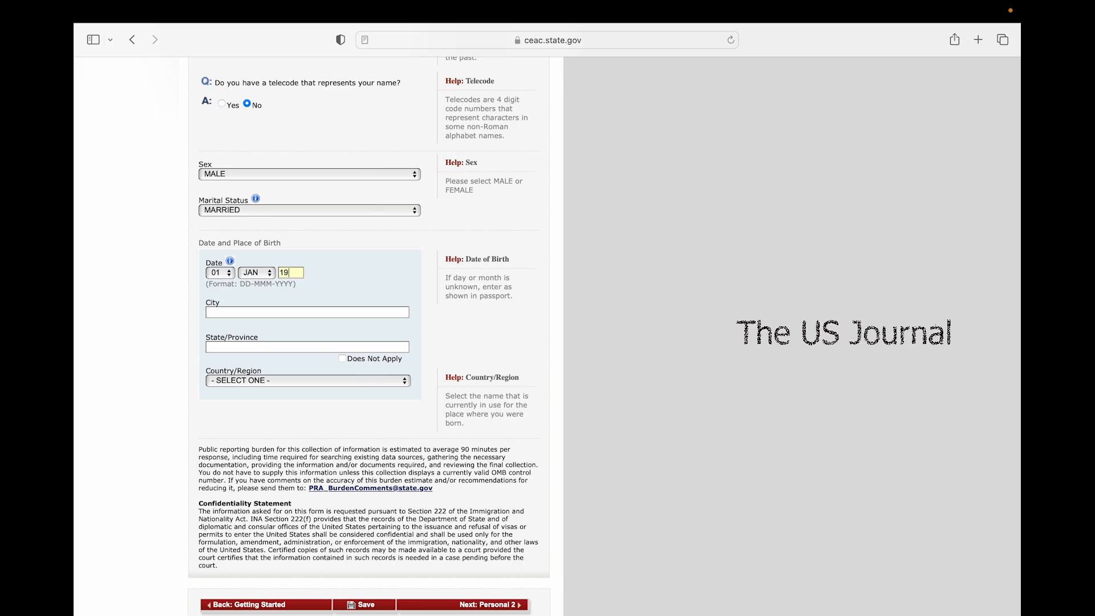
text(70)
Enter birthplace HYDERABAD, TELANGANA, INDIA and continue to Personal Information 2
click(266, 311)
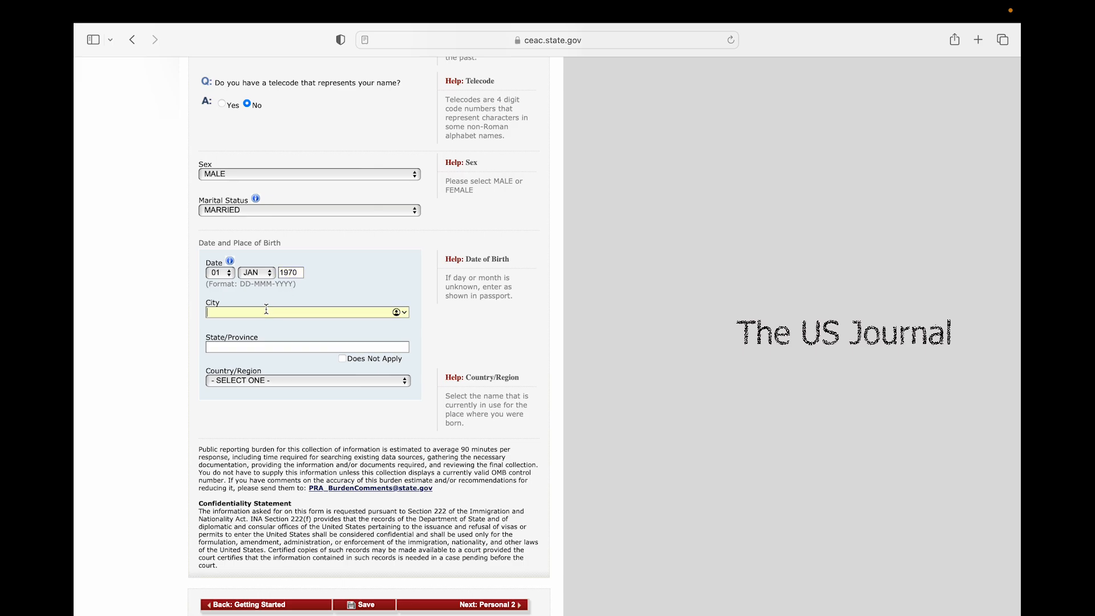
text(HYDERABAD)
click(258, 346)
text(TELA)
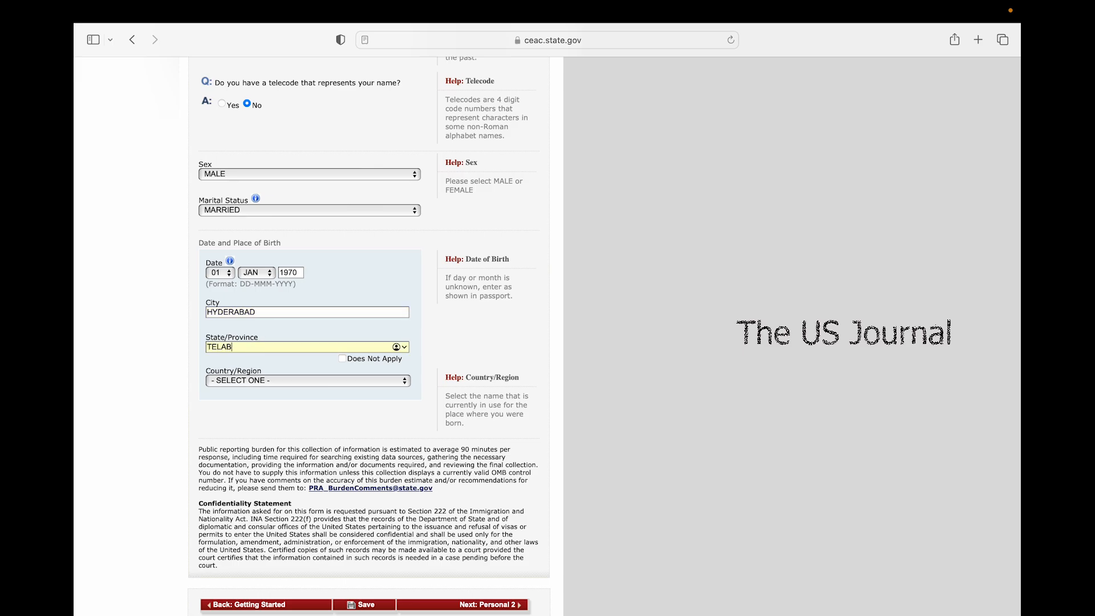
text(NGABNA)
key(BackSpace)
key(BackSpace)
key(BackSpace)
text(NA)
click(247, 381)
text(ind)
key(Return)
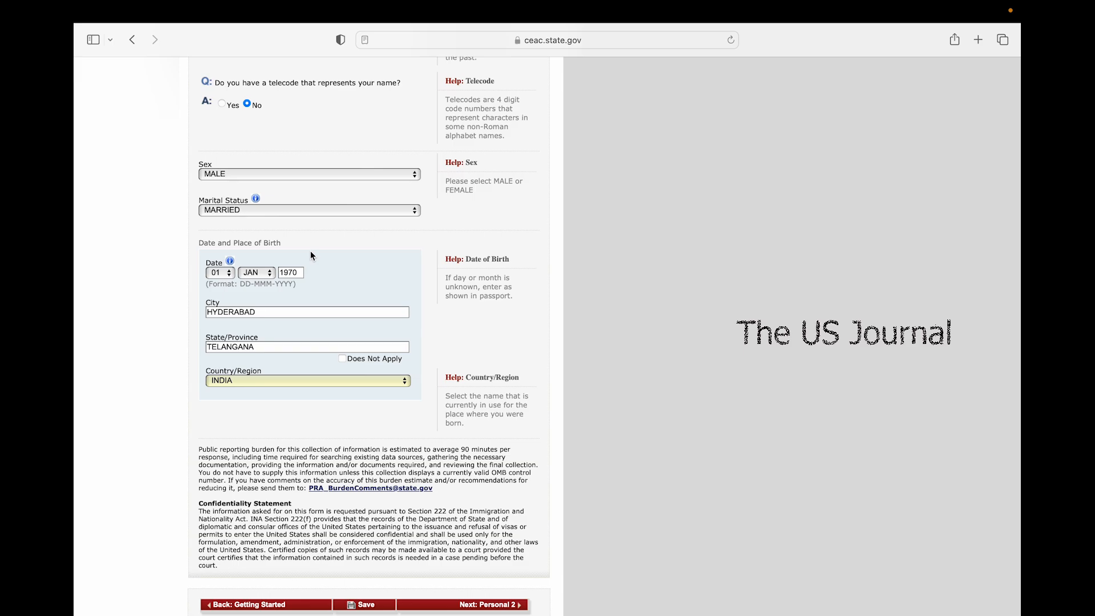
scroll(301, 349, down, 3)
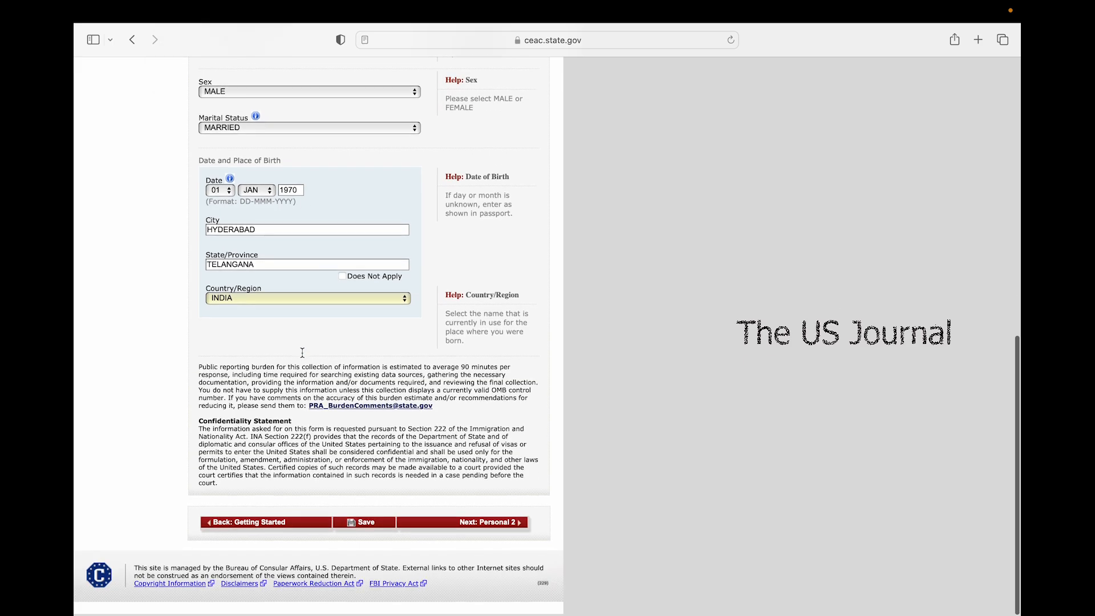
click(398, 527)
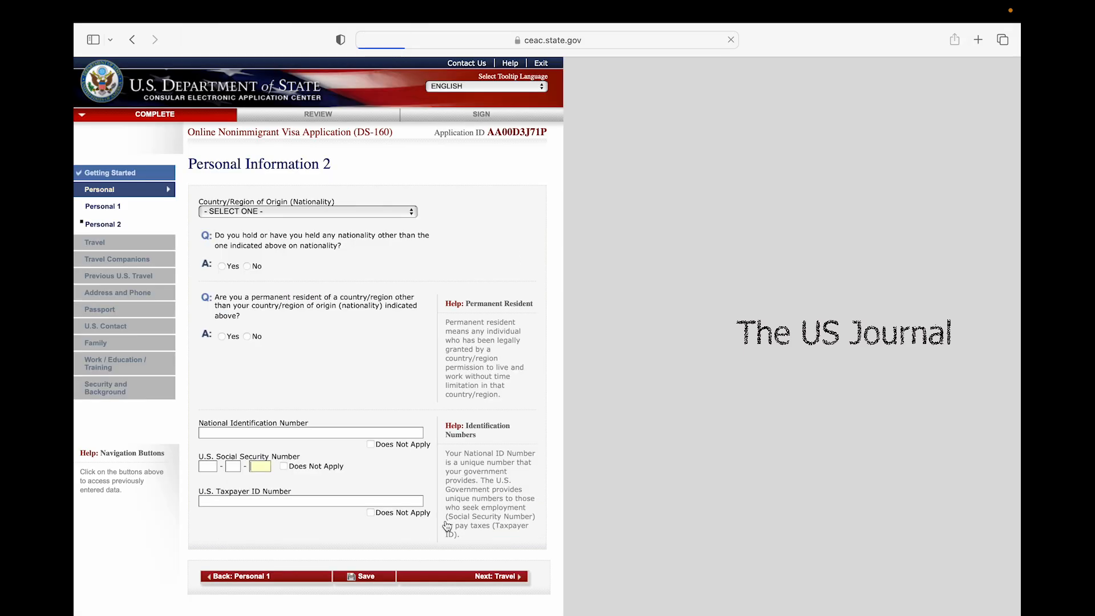
Set nationality to INDIA and answer No to other nationality and permanent residency
click(263, 212)
text(in)
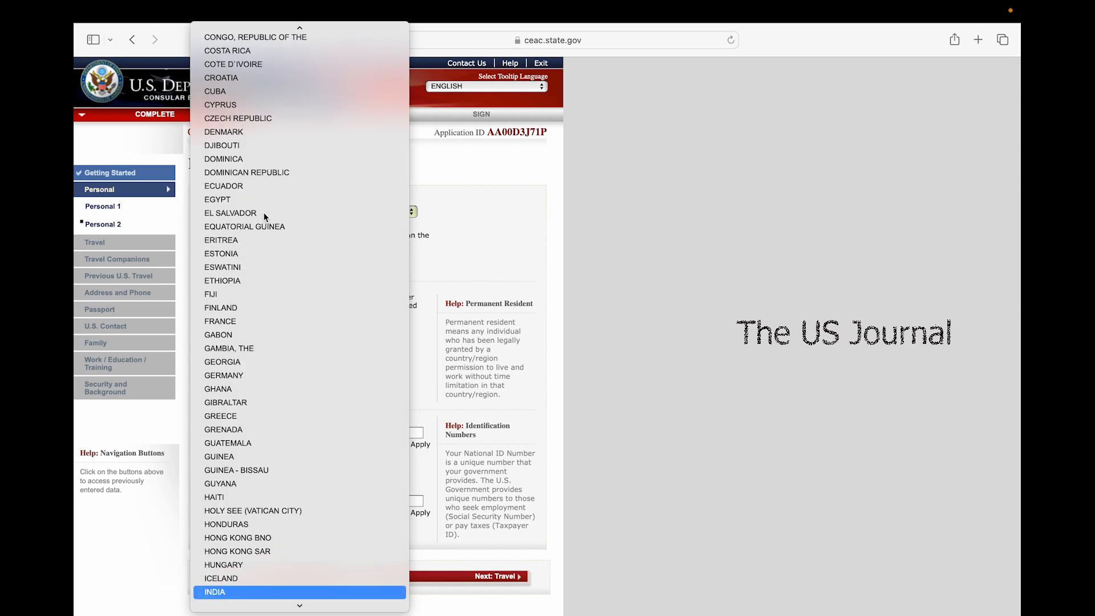
key(Return)
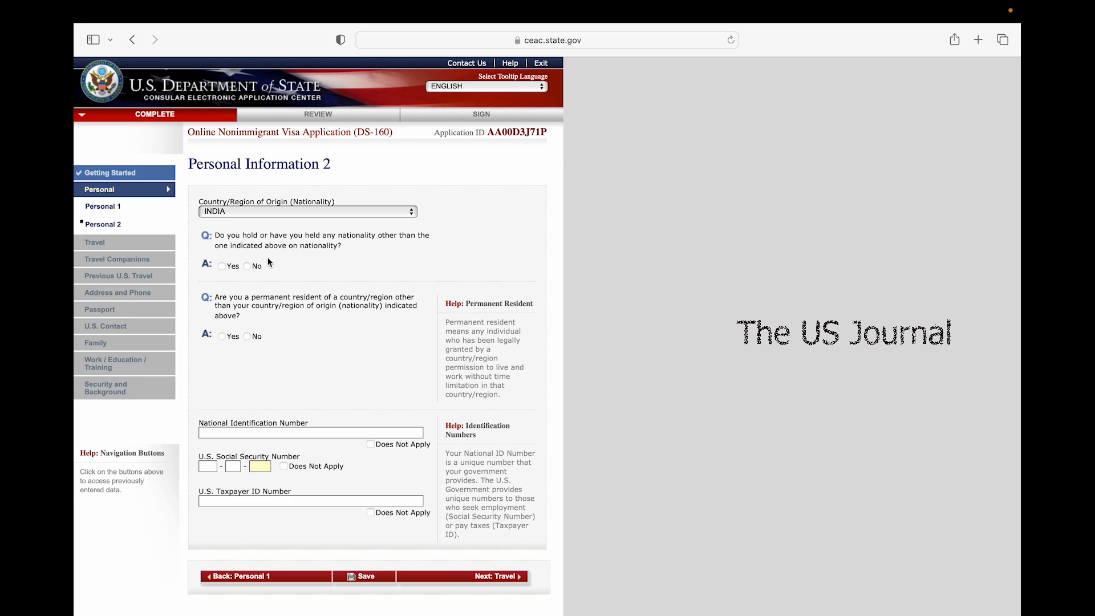
click(251, 268)
click(248, 336)
Mark National ID, SSN and Taxpayer ID as Does Not Apply, then go to Travel
scroll(261, 442, down, 3)
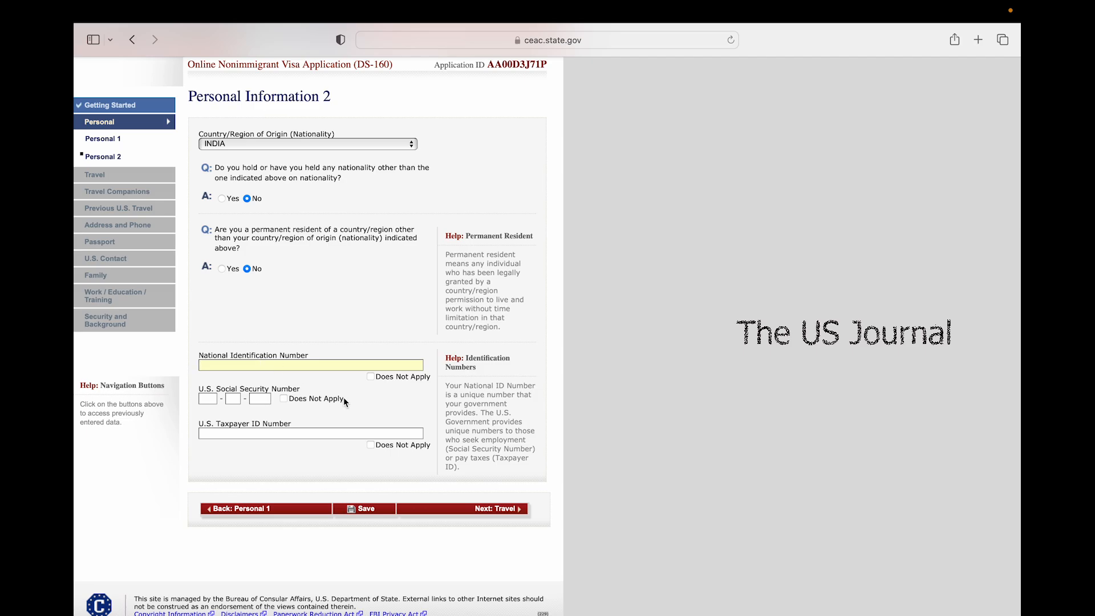
click(377, 377)
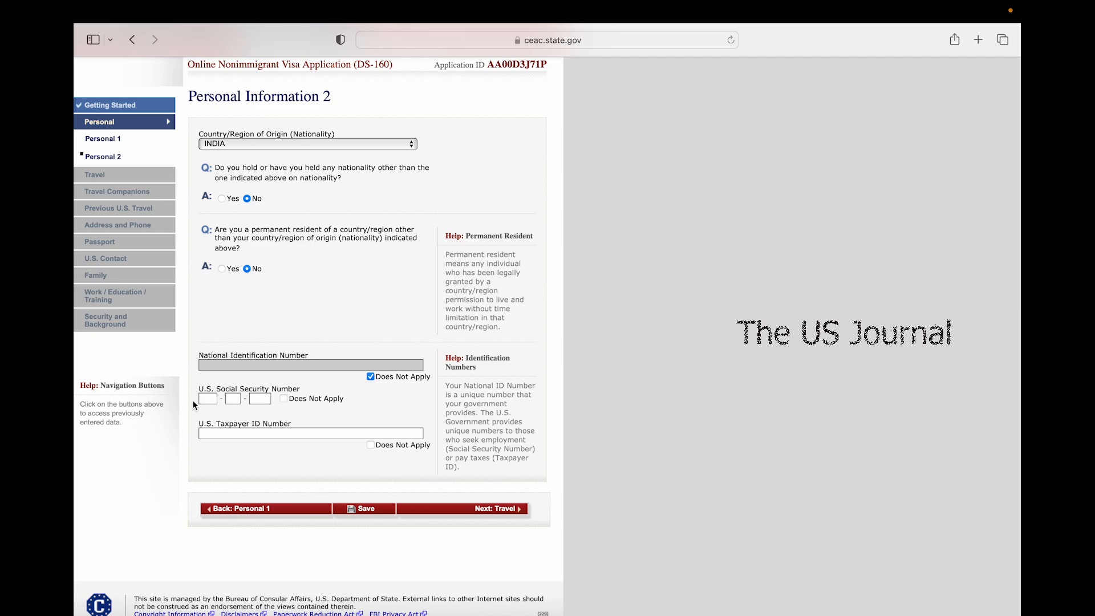
click(284, 399)
click(371, 445)
click(442, 515)
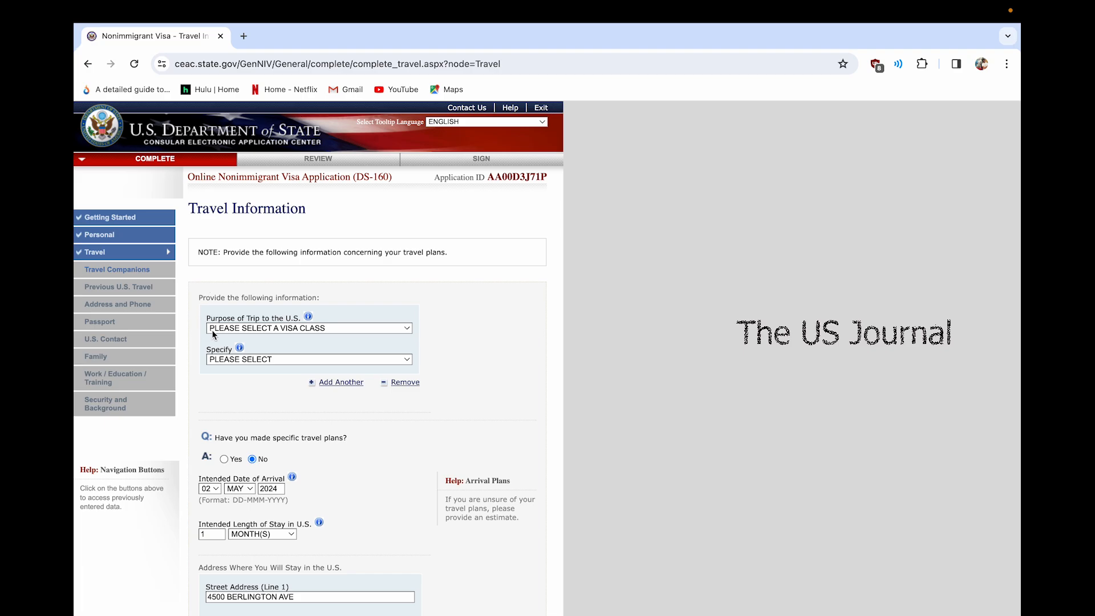
Choose TEMP. BUSINESS PLEASURE VISITOR (B) with TOURISM/MEDICAL TREATMENT (B2) as the trip purpose
click(359, 330)
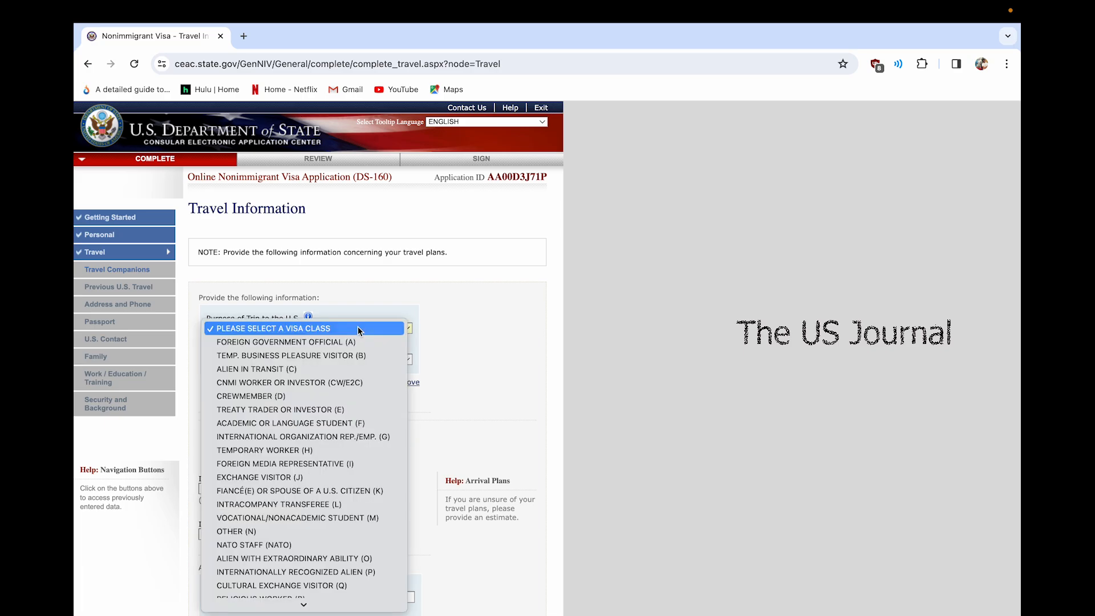
click(337, 355)
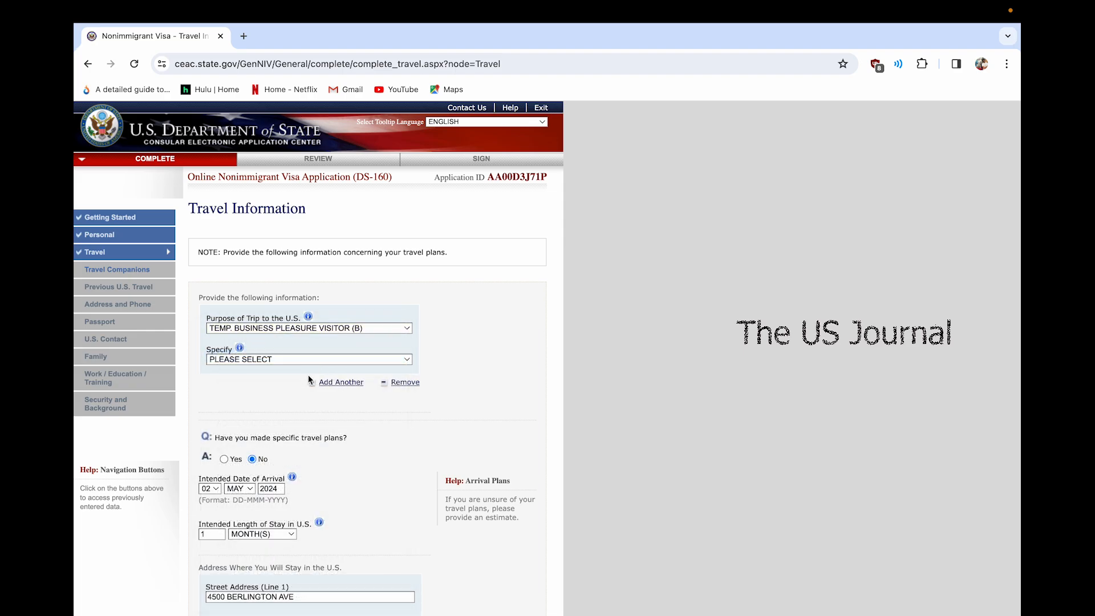
click(299, 360)
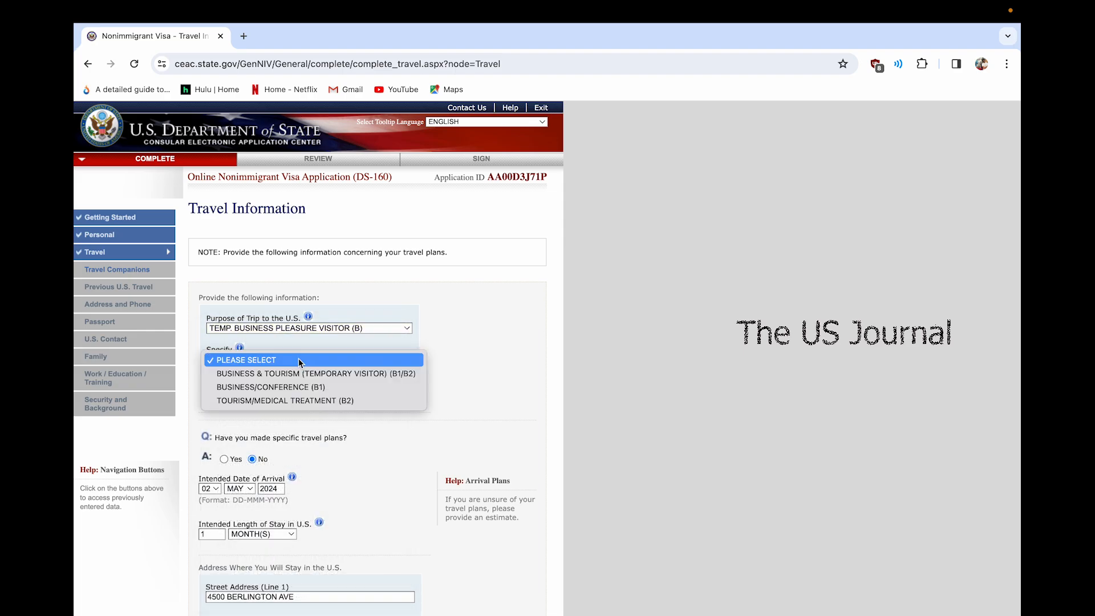
click(347, 401)
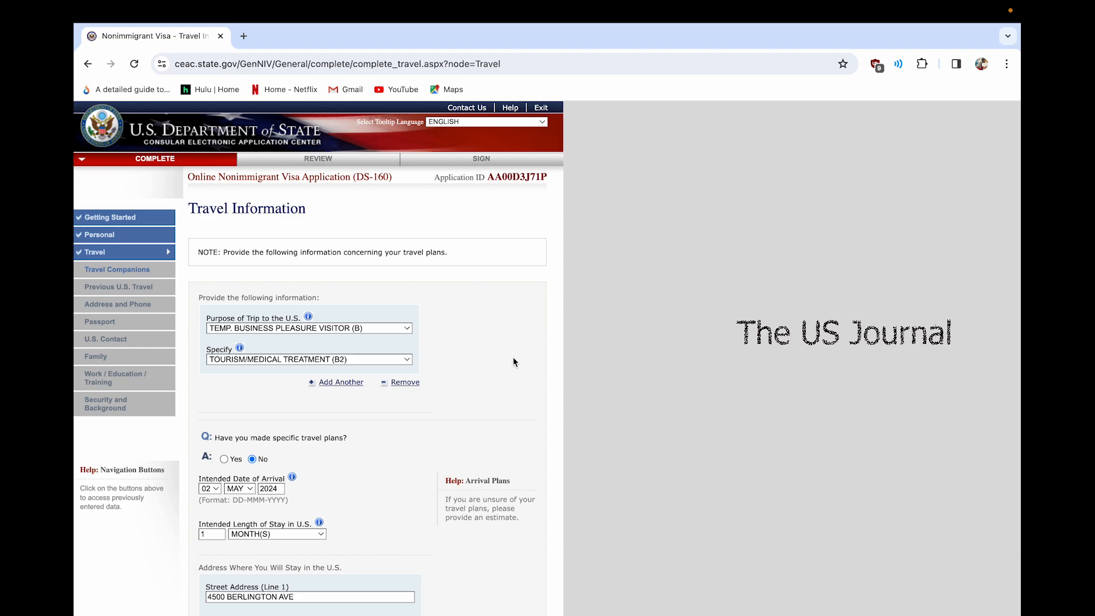
scroll(512, 357, down, 1)
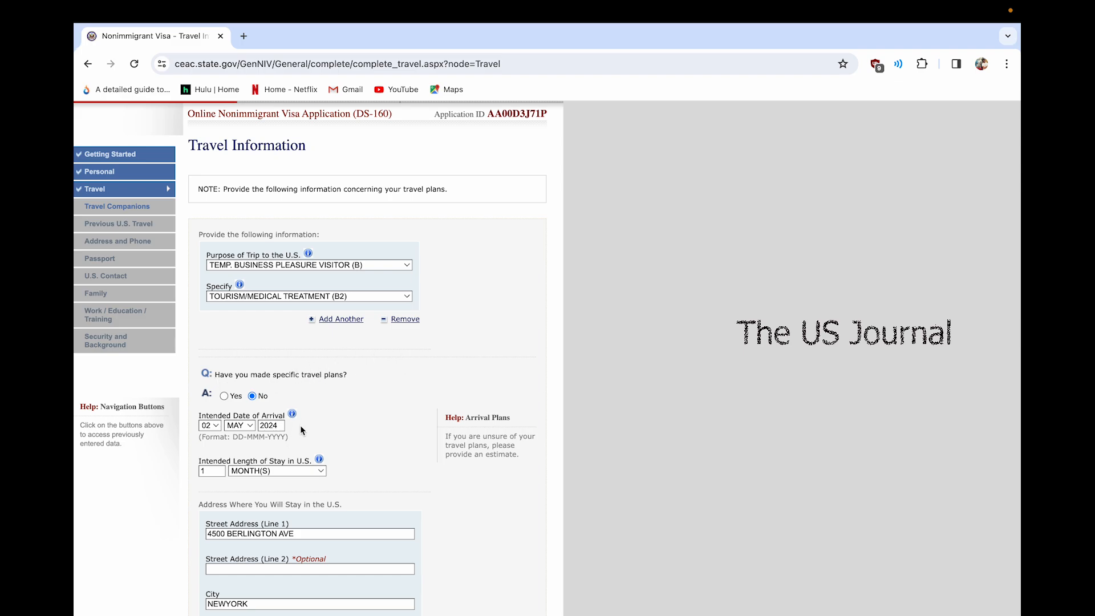
scroll(300, 425, down, 1)
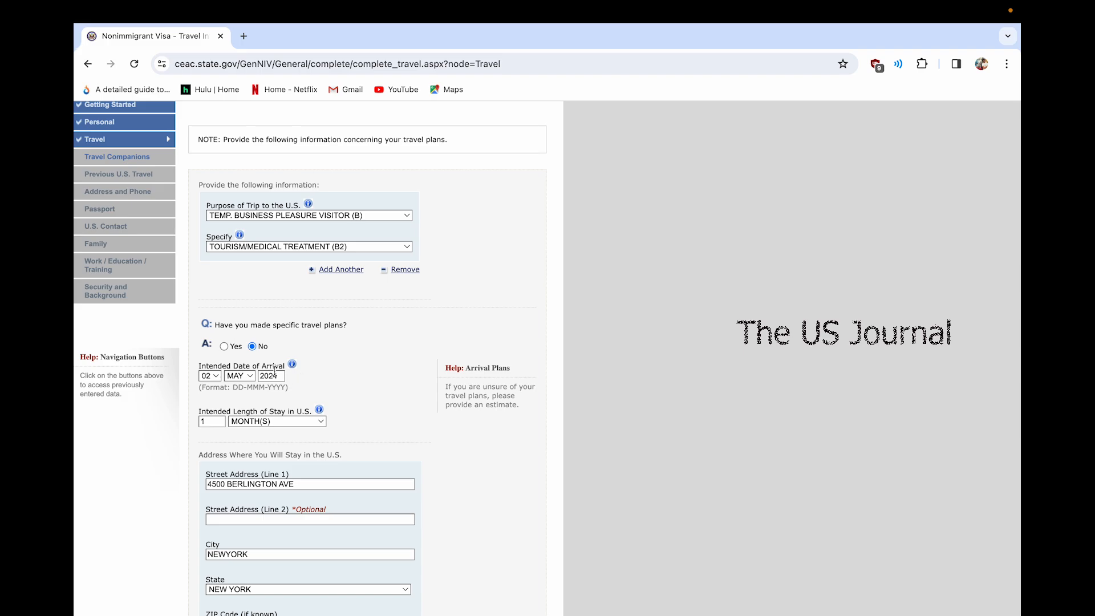
scroll(220, 409, down, 1)
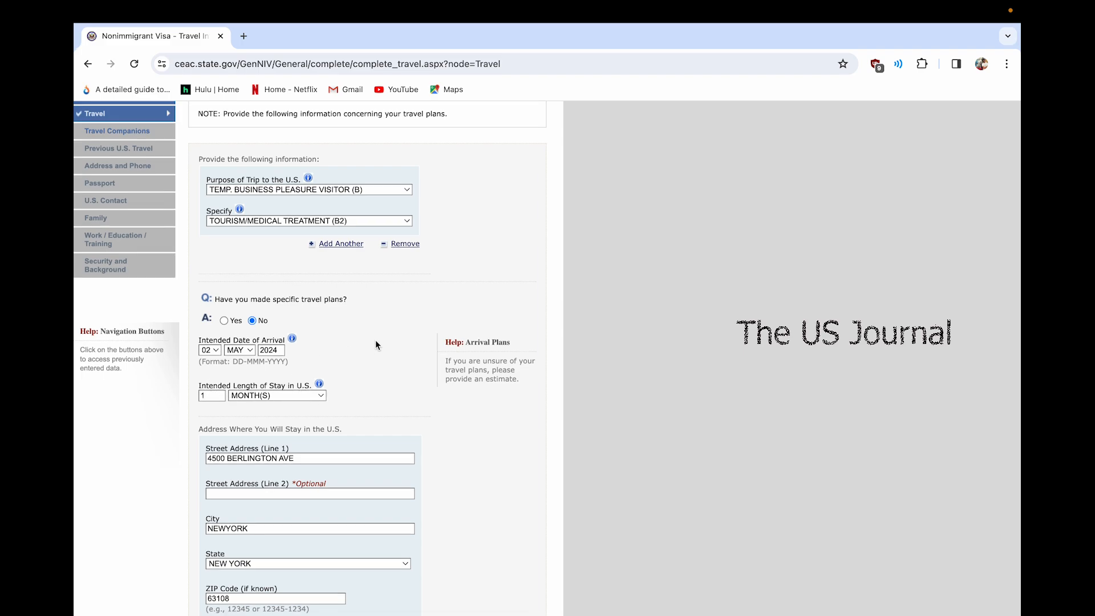
scroll(331, 393, down, 3)
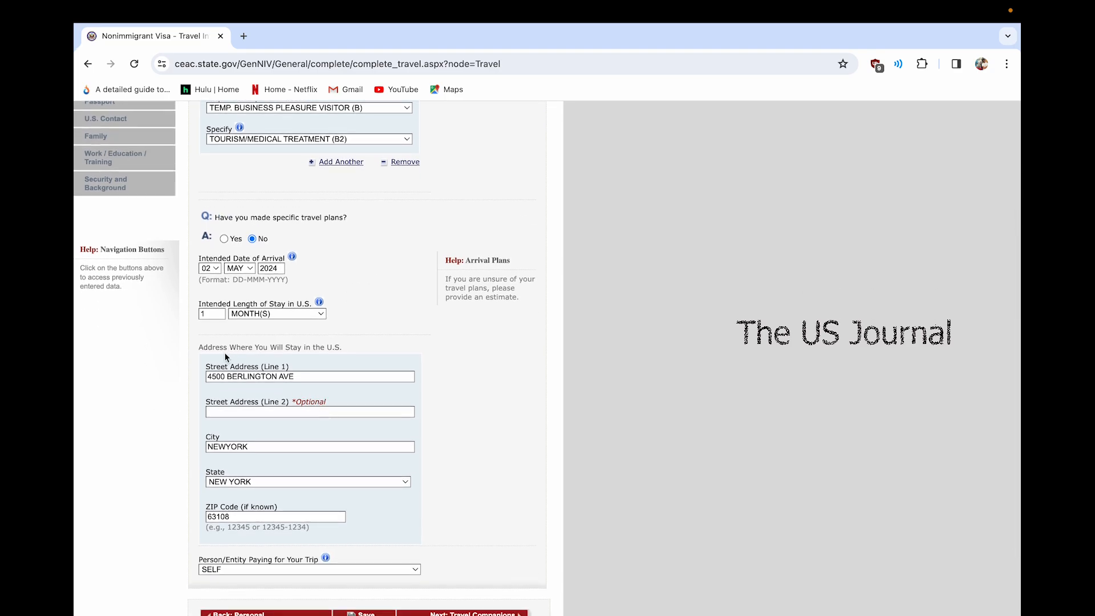
scroll(223, 361, down, 1)
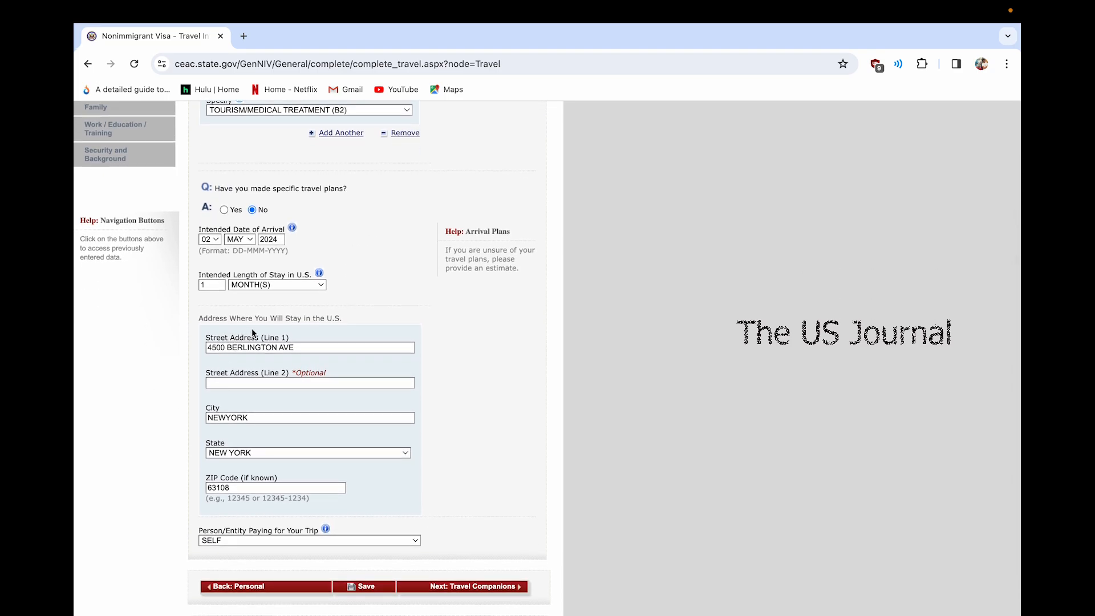
scroll(249, 358, down, 2)
scroll(247, 361, down, 1)
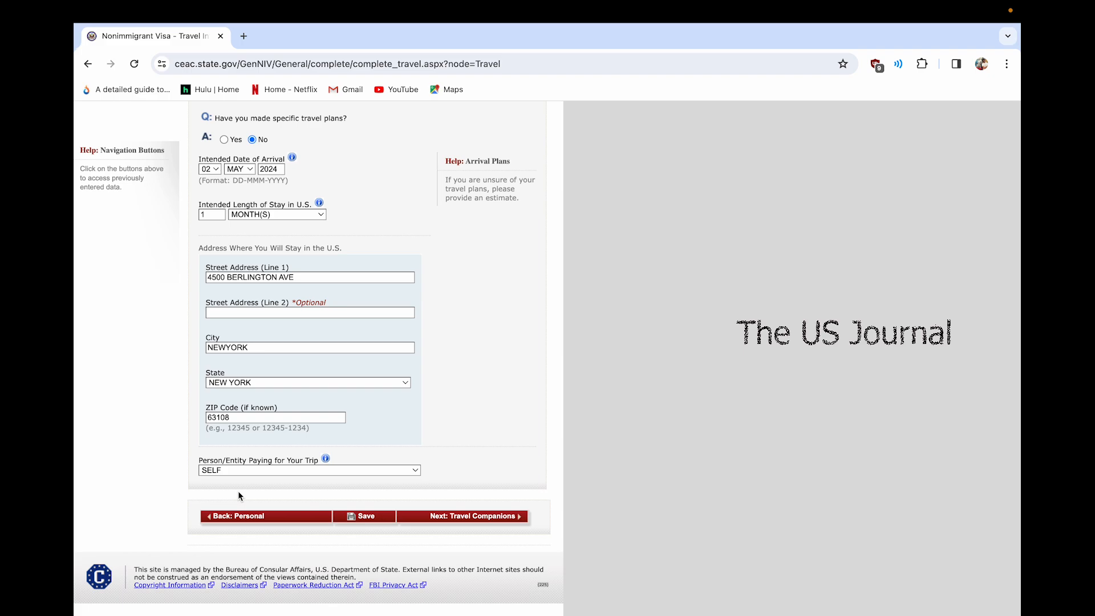
Set the person paying for the trip to OTHER PERSON
click(229, 474)
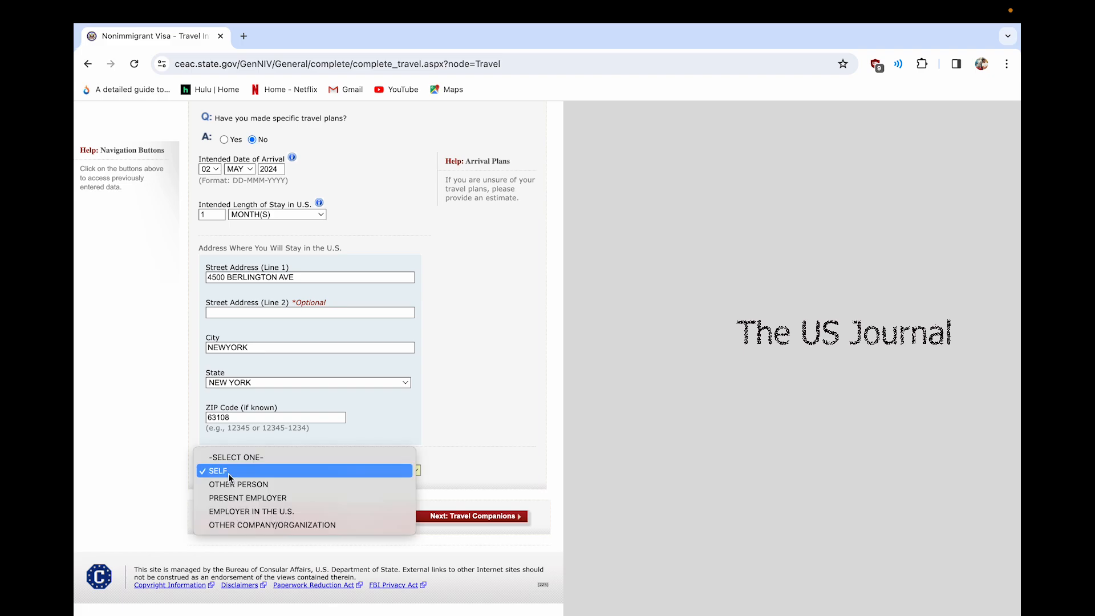
click(170, 466)
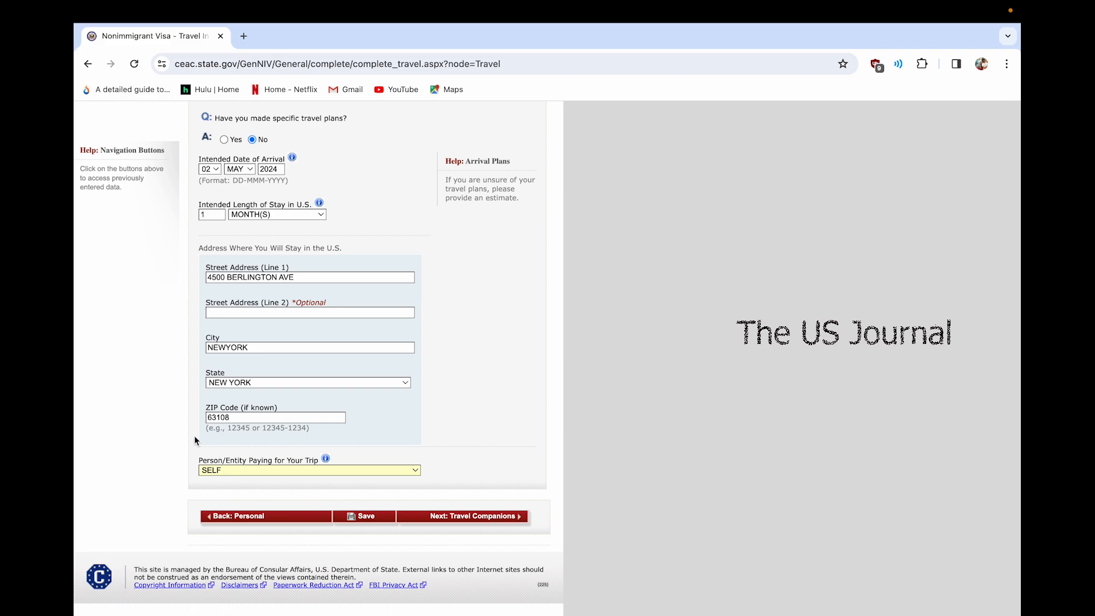
click(368, 471)
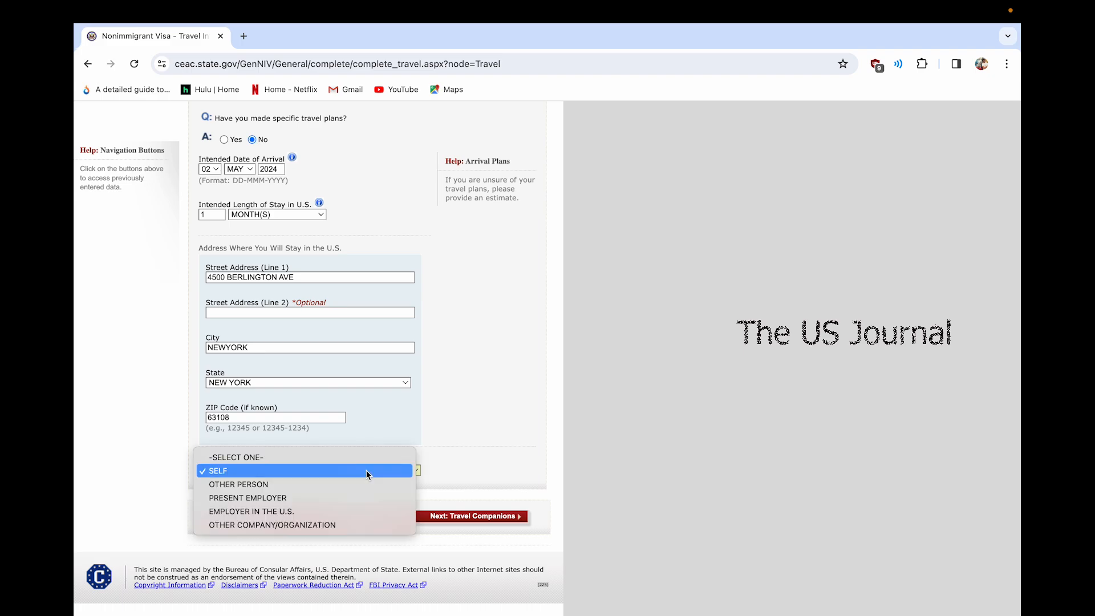
click(349, 482)
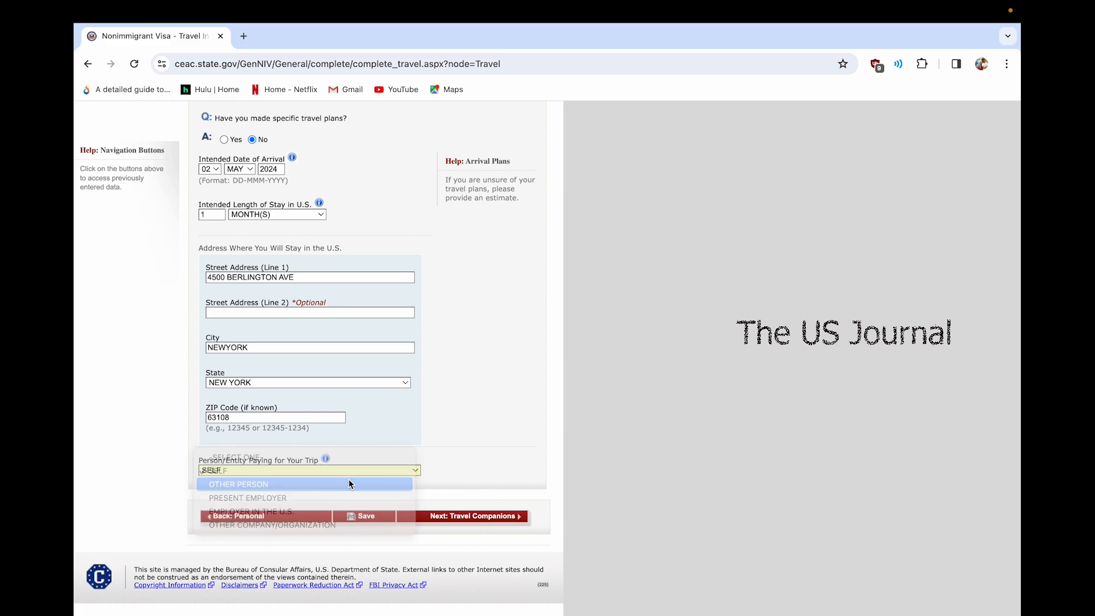
Set the payer's relationship to SPOUSE and answer Yes to sharing your address
scroll(349, 483, down, 2)
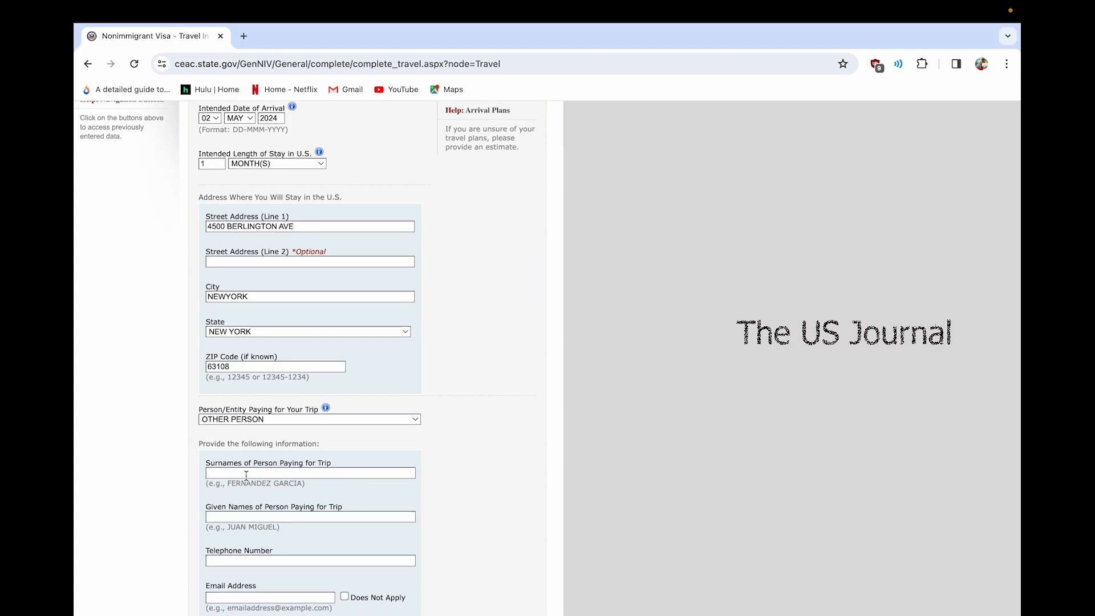
scroll(246, 475, down, 1)
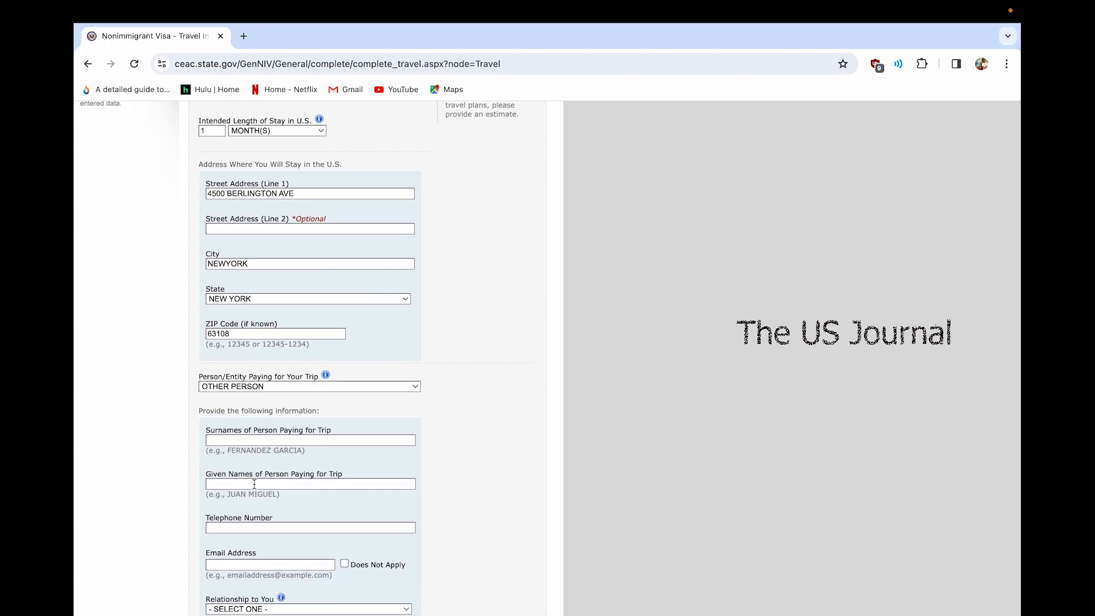
scroll(310, 484, down, 1)
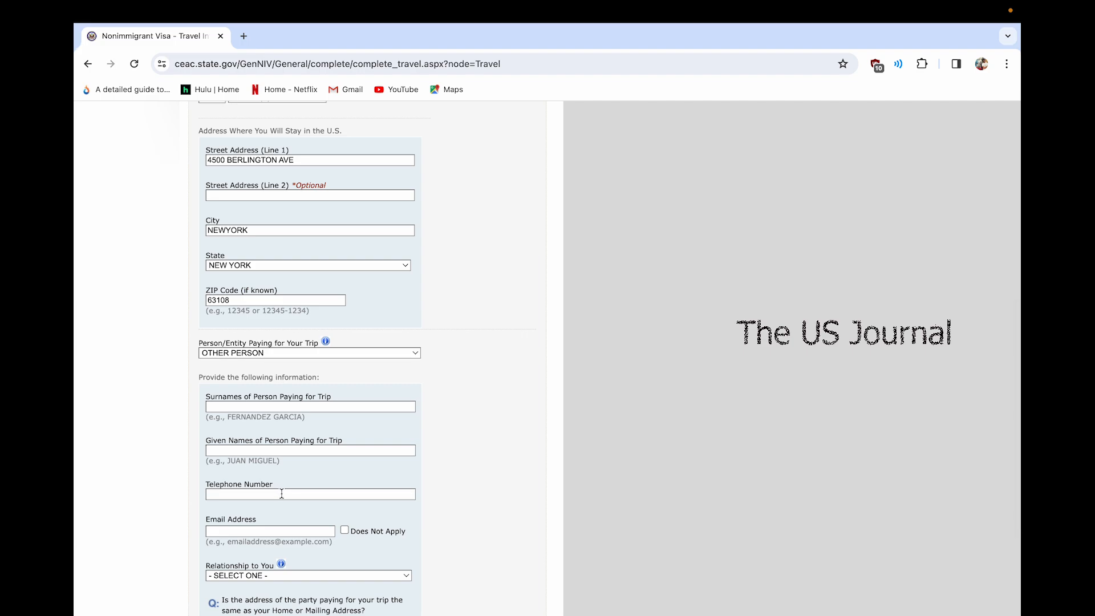
scroll(282, 494, down, 1)
scroll(276, 499, down, 1)
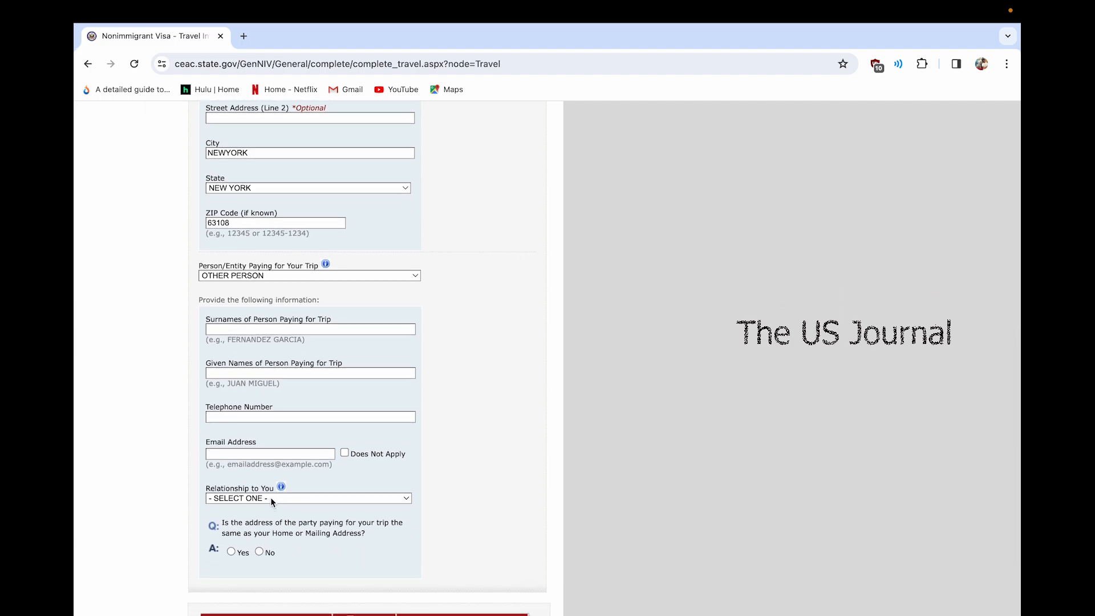
click(270, 498)
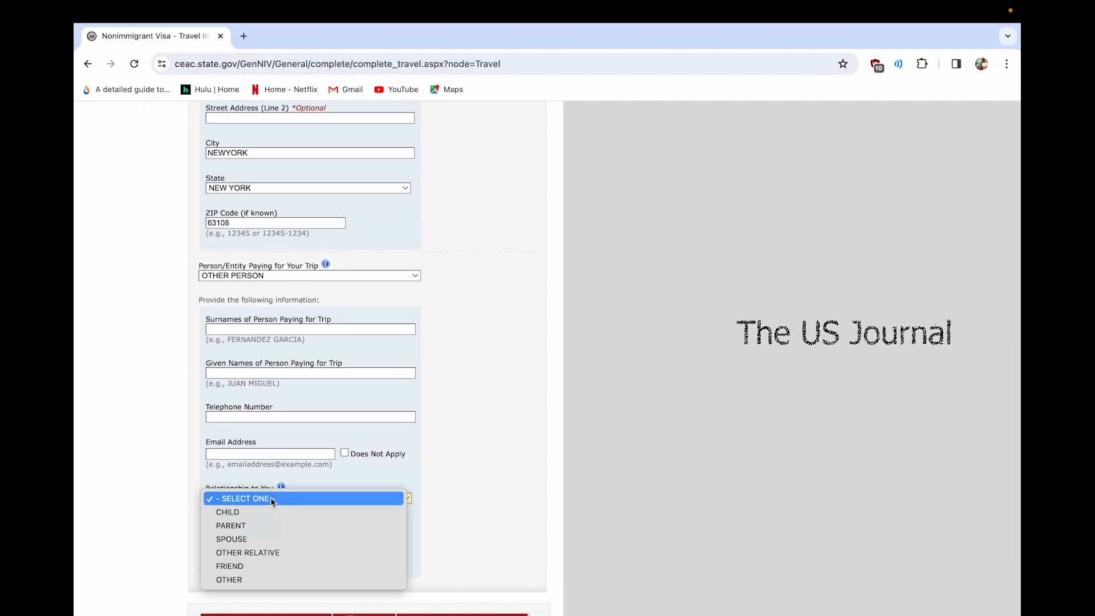
click(249, 539)
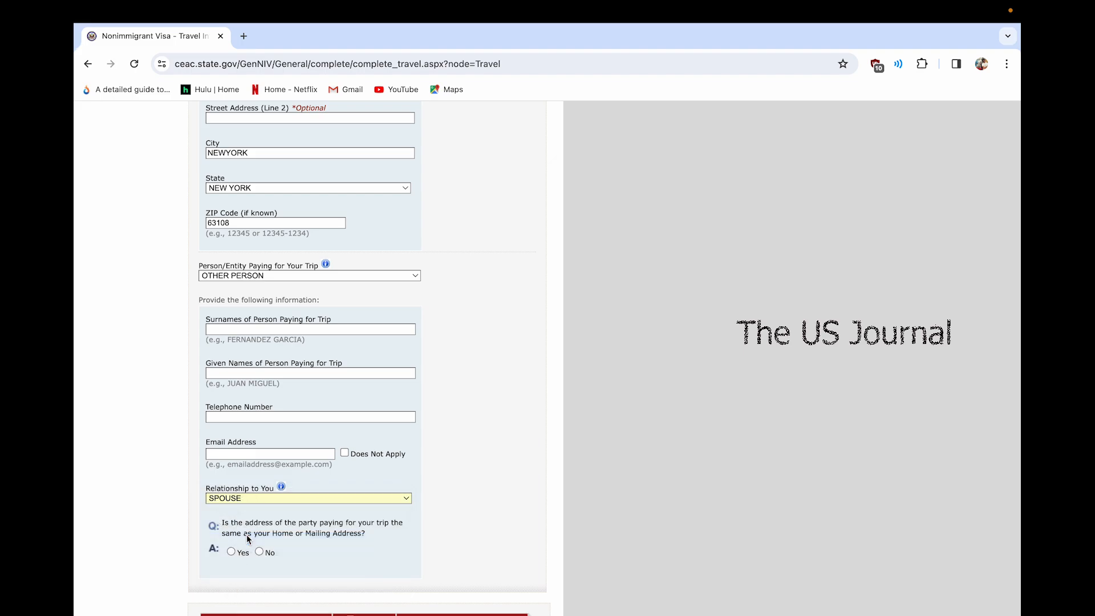
scroll(249, 539, down, 1)
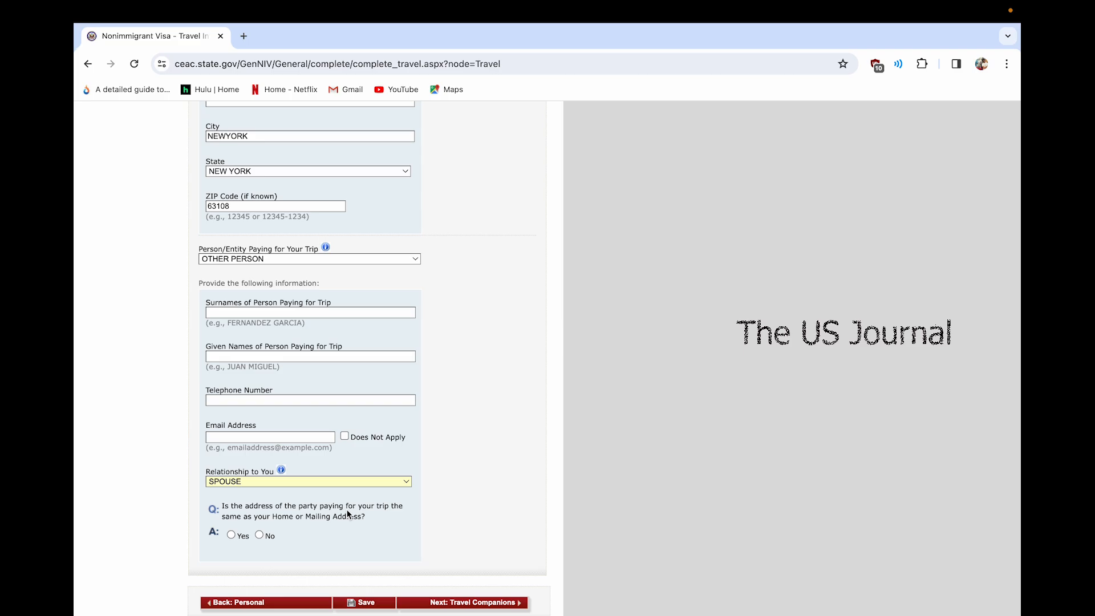
click(242, 536)
scroll(383, 515, up, 1)
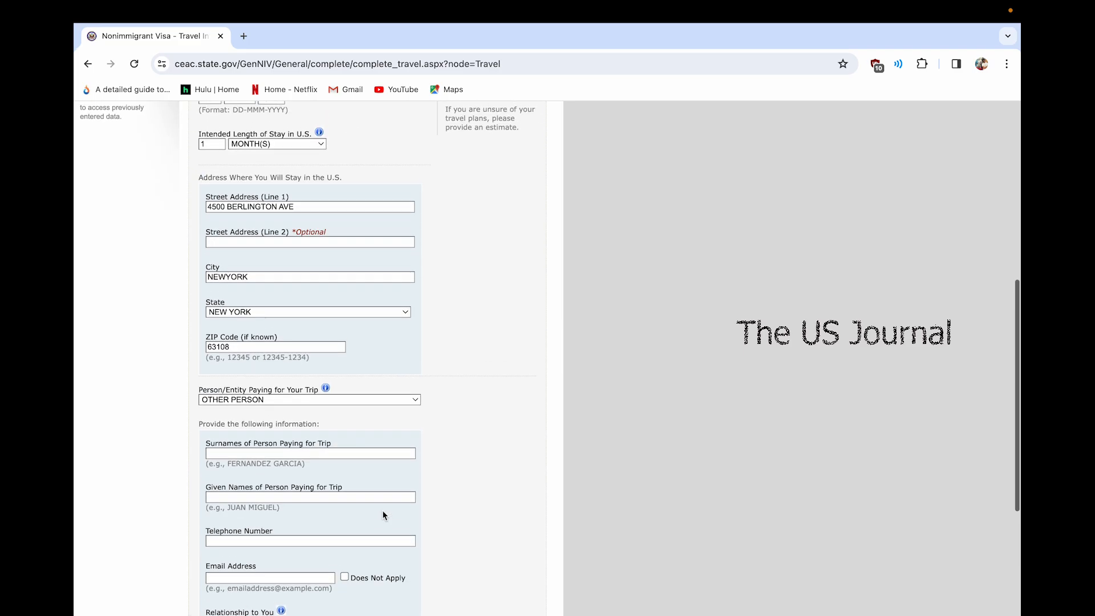
scroll(382, 510, up, 2)
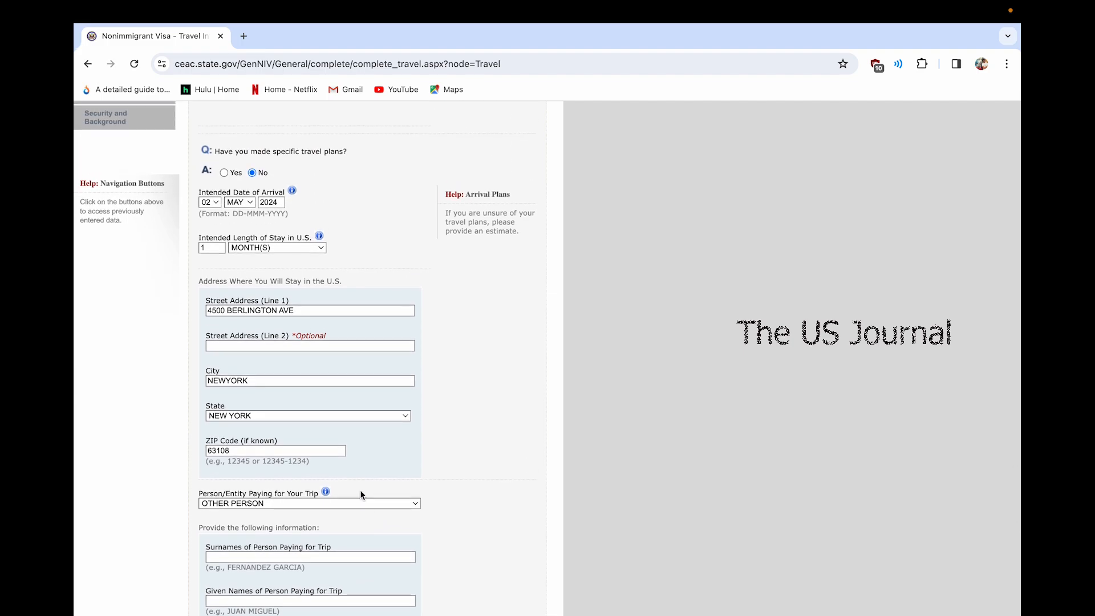
Change the trip payer back to SELF and proceed to Travel Companions
click(361, 503)
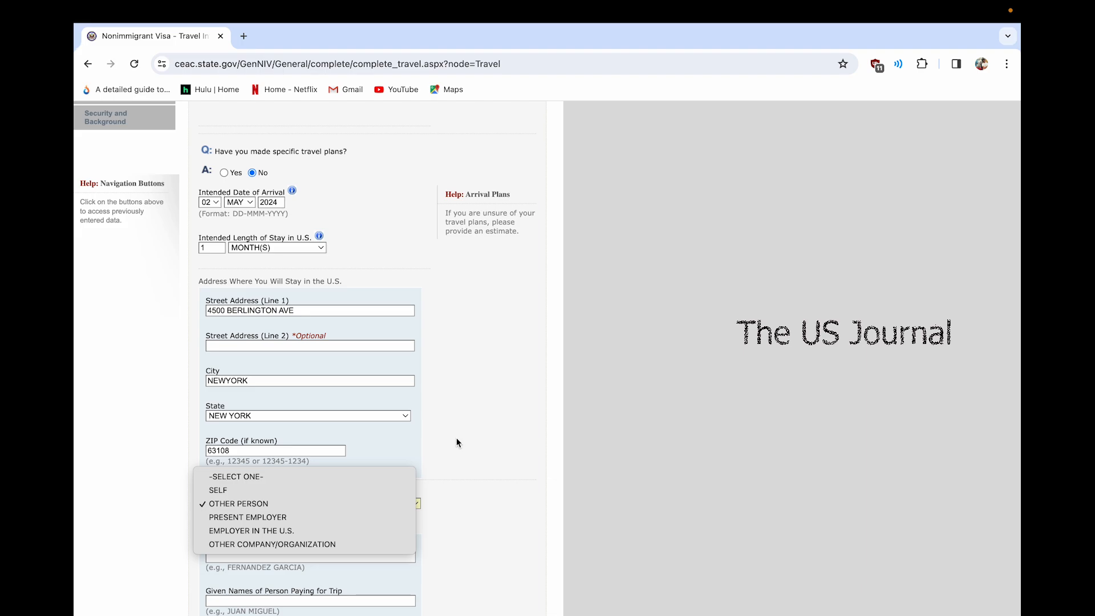
click(488, 492)
scroll(487, 489, down, 3)
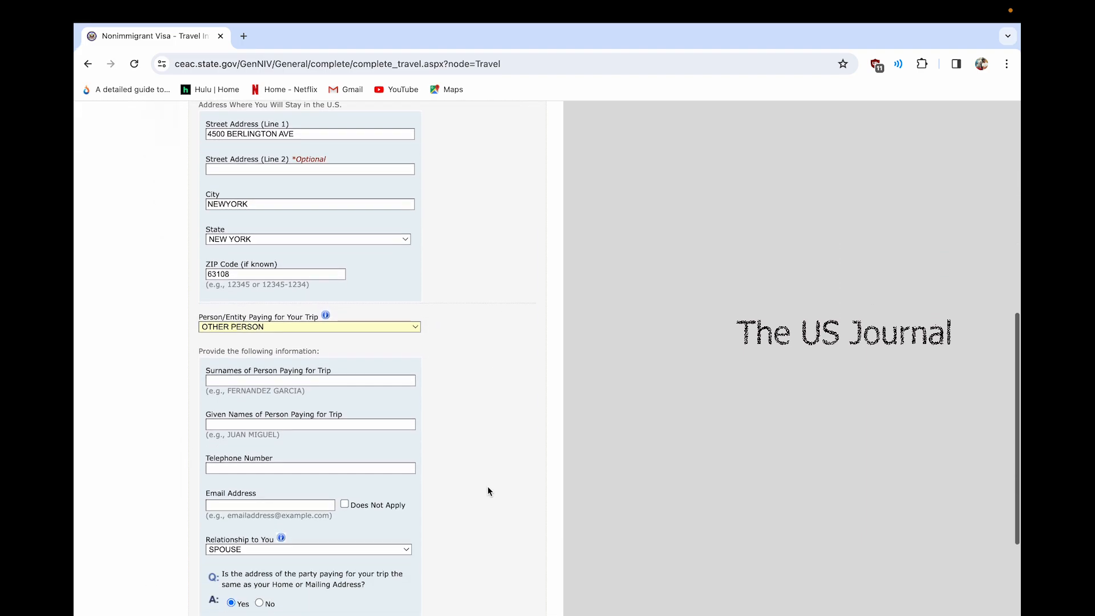
click(348, 327)
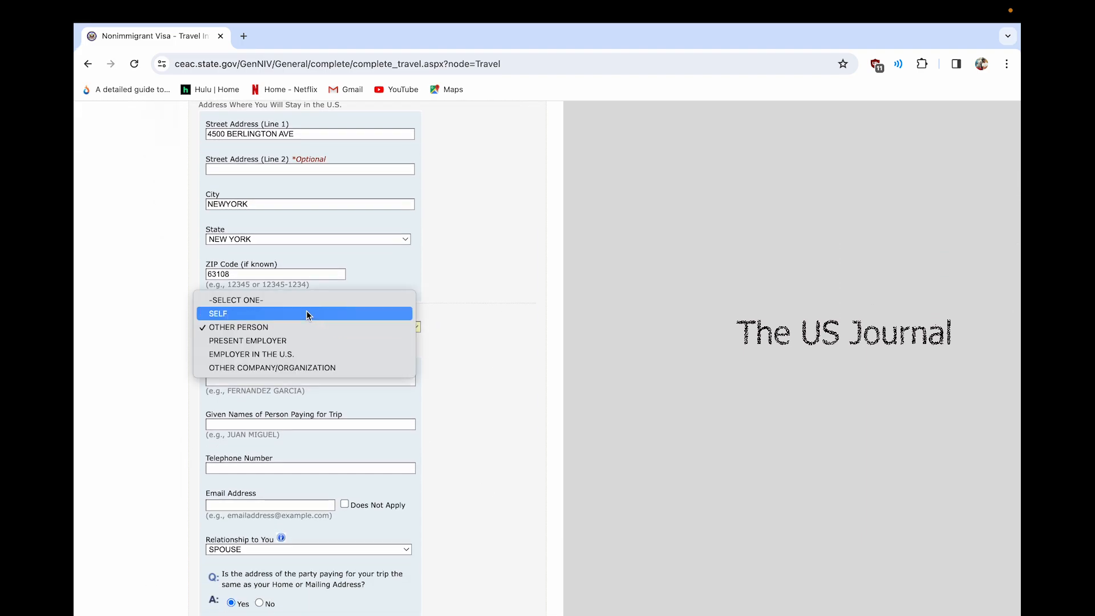
click(306, 313)
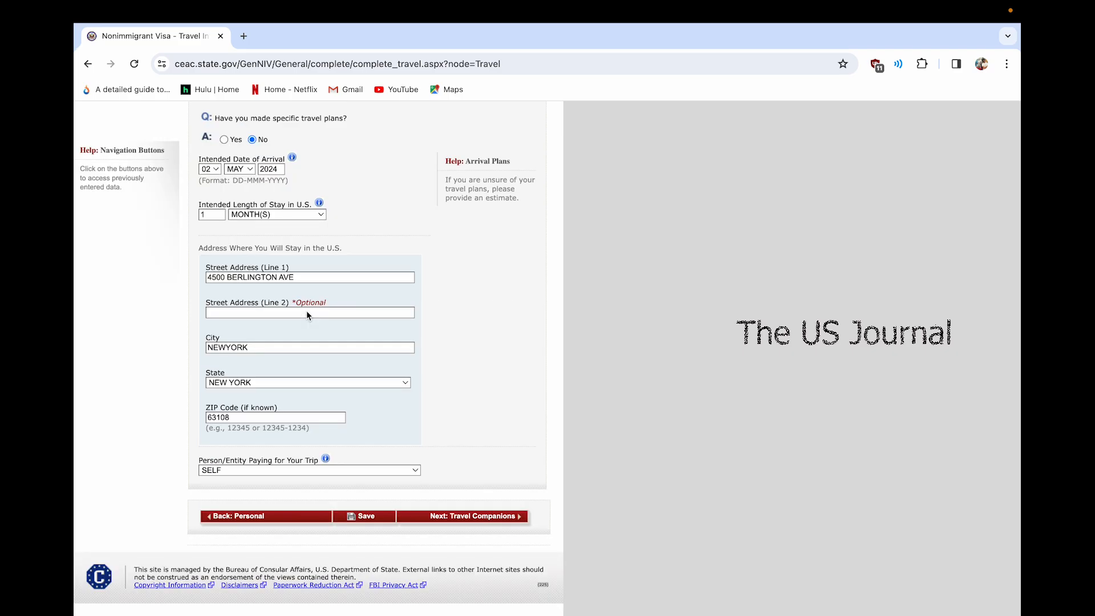
click(477, 520)
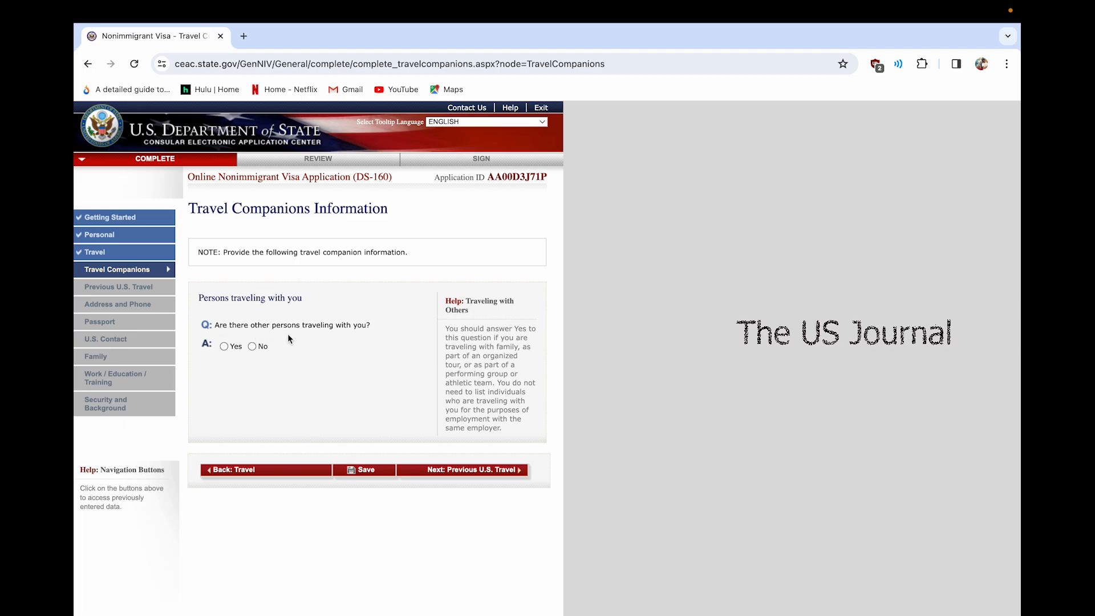
Answer Yes to traveling with others and No to traveling as a group
click(224, 346)
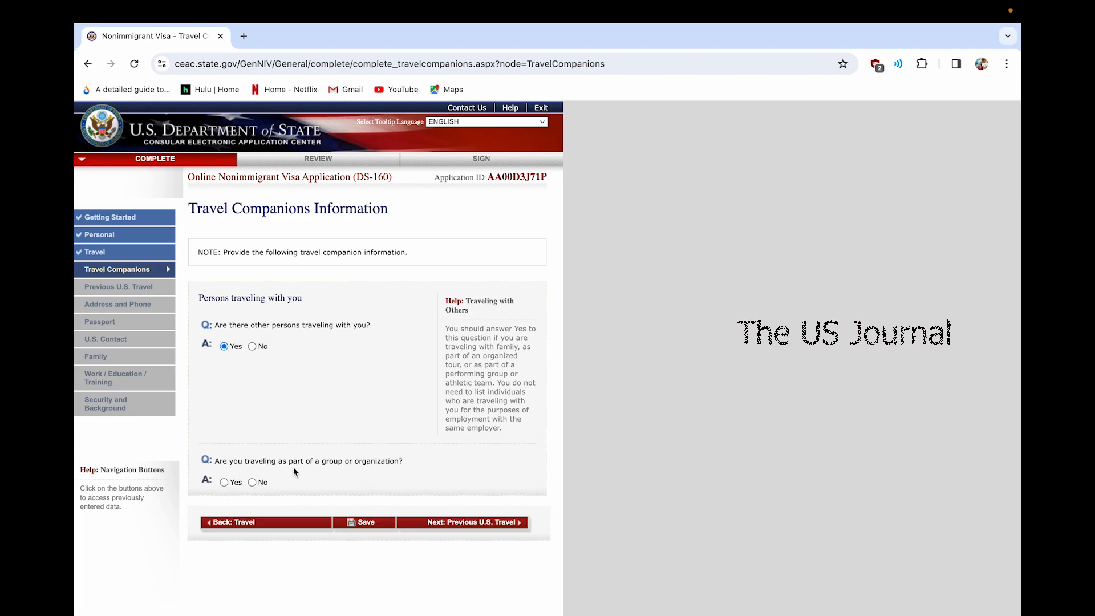
click(253, 482)
scroll(222, 390, down, 2)
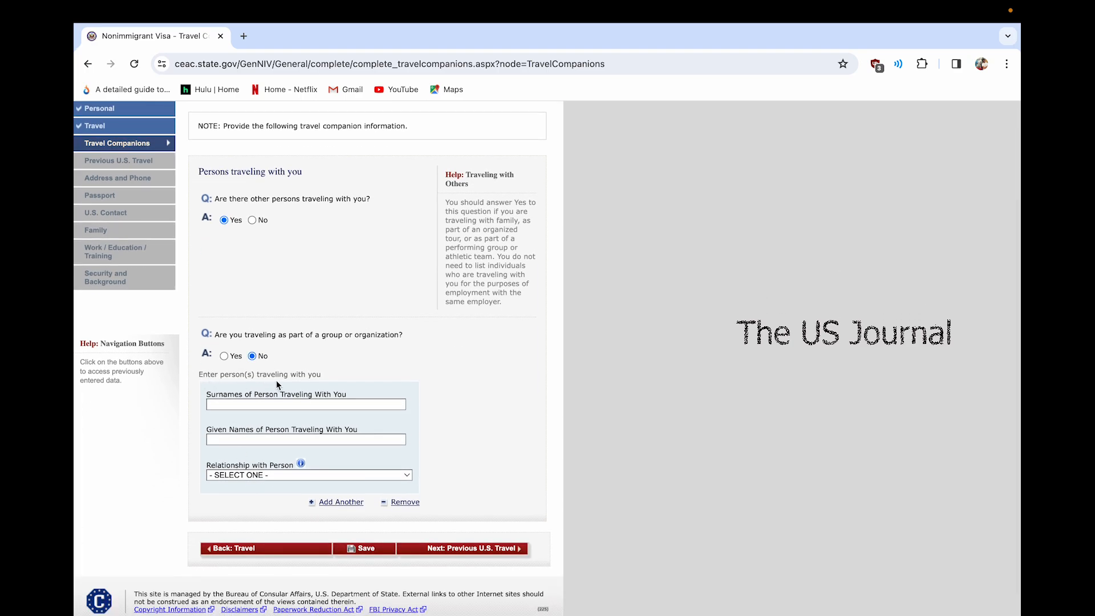
Add the companion's surname and given name with relationship SPOUSE, then continue
click(273, 402)
click(242, 474)
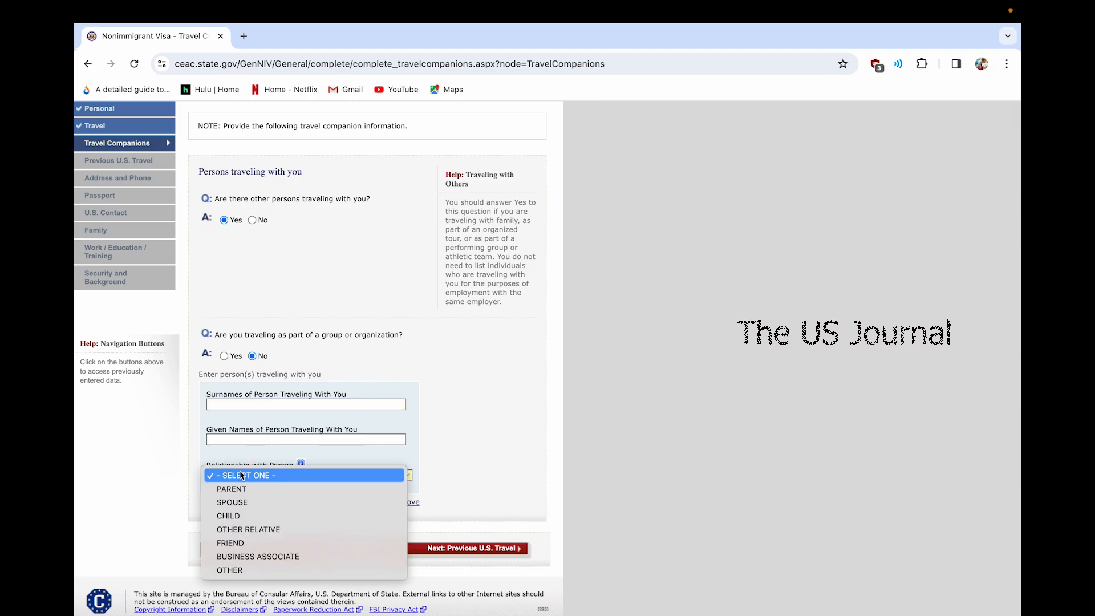
click(242, 501)
click(295, 404)
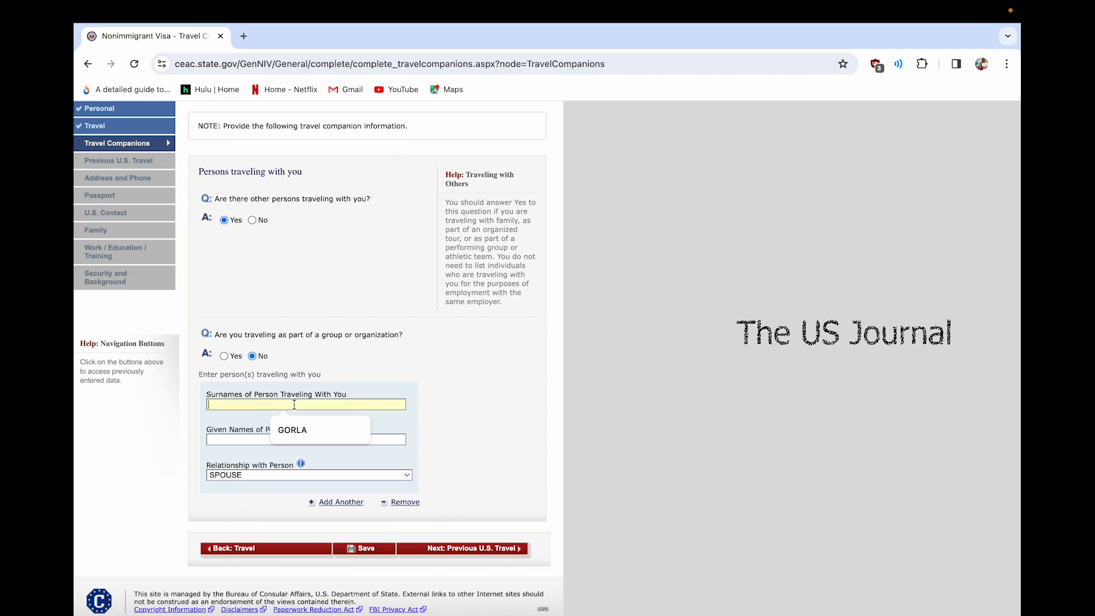
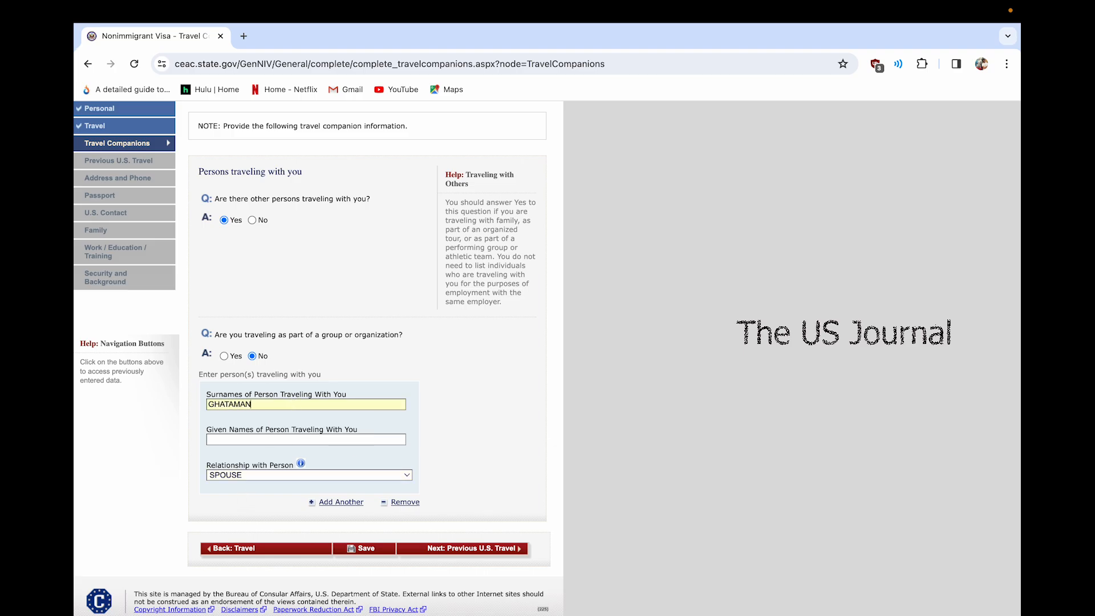
key(Tab)
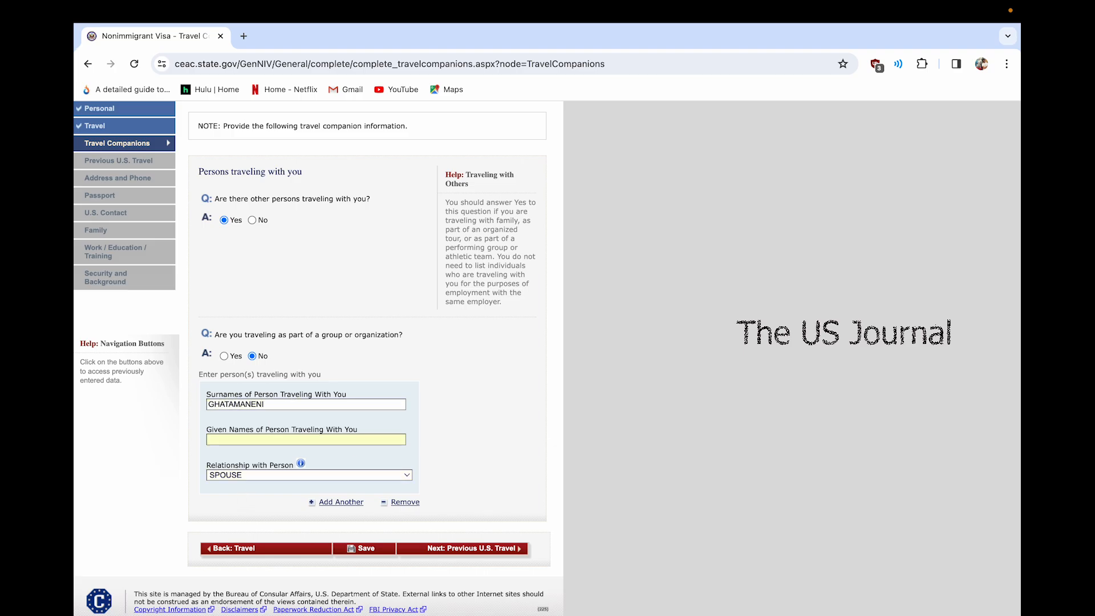
click(424, 549)
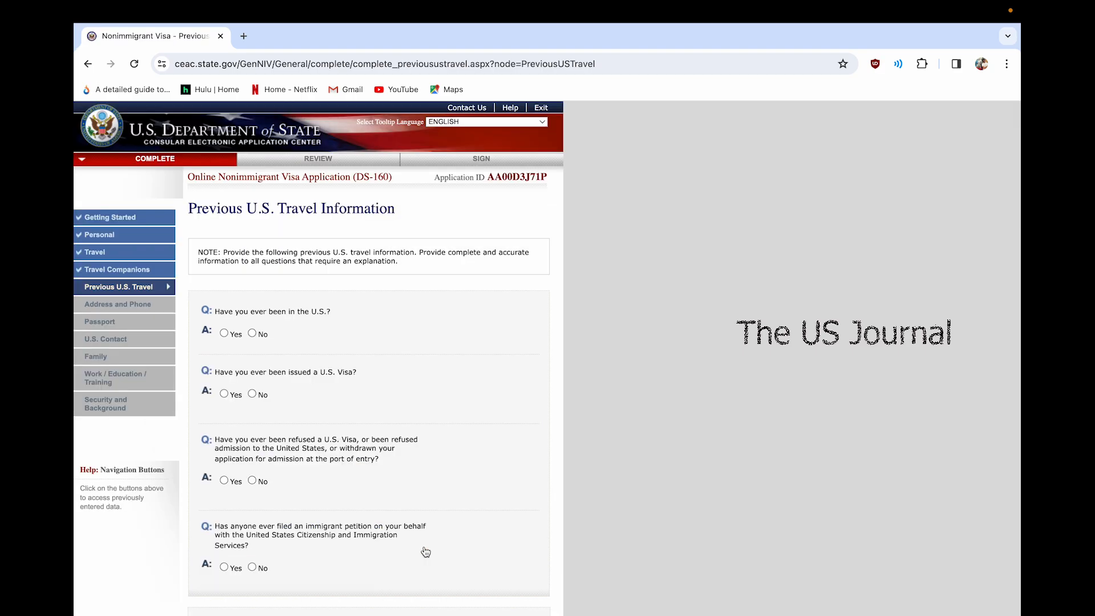
Answer No to prior U.S. visits, visa refusals and immigrant petitions, then continue to Address and Phone
scroll(430, 464, down, 2)
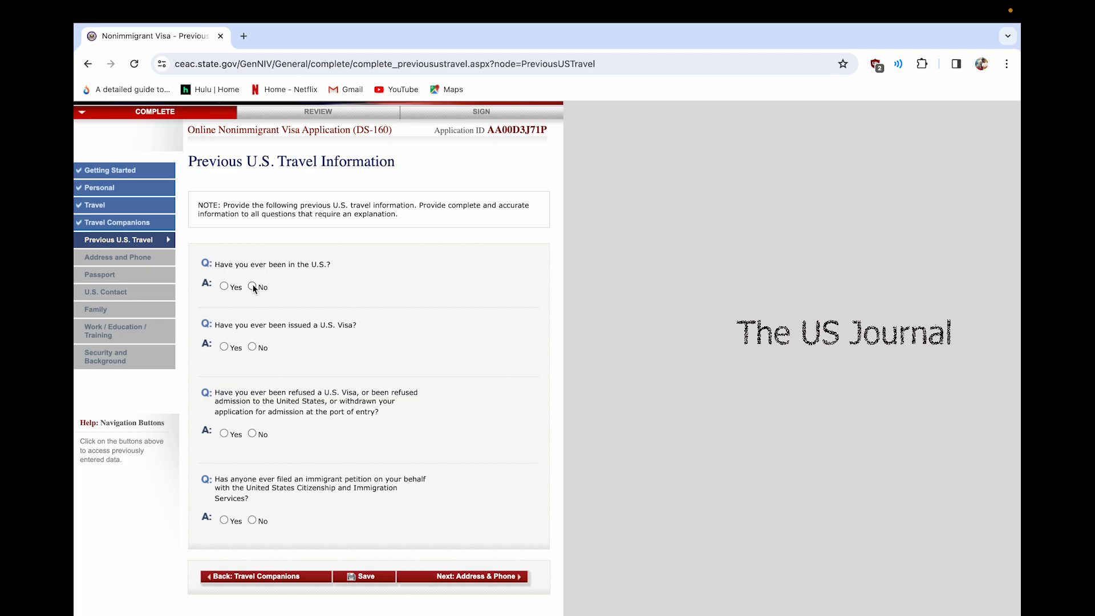
click(252, 286)
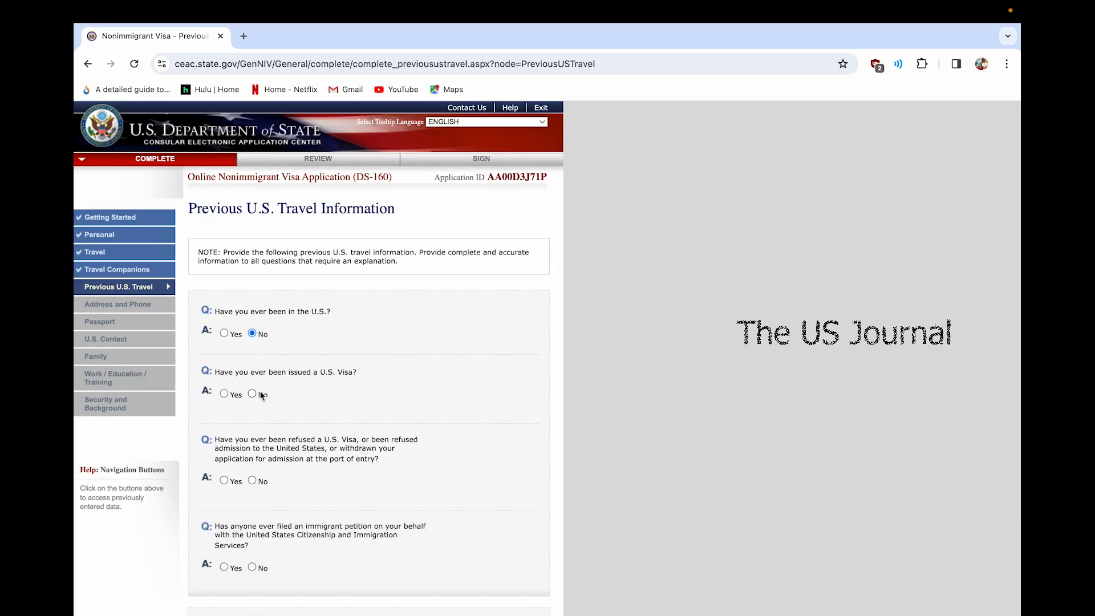
scroll(240, 430, down, 1)
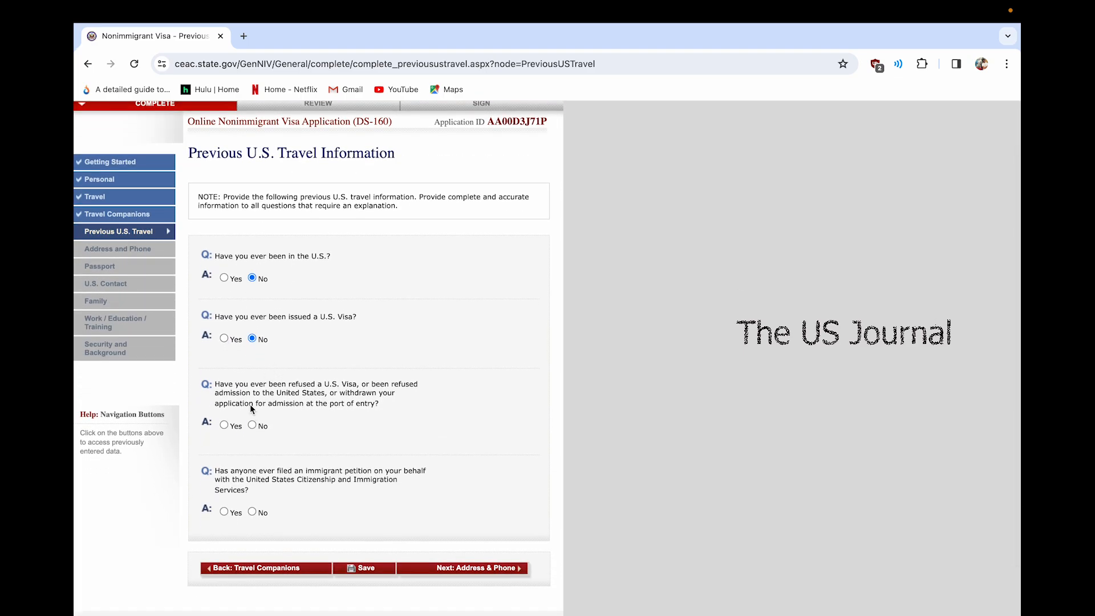
click(252, 424)
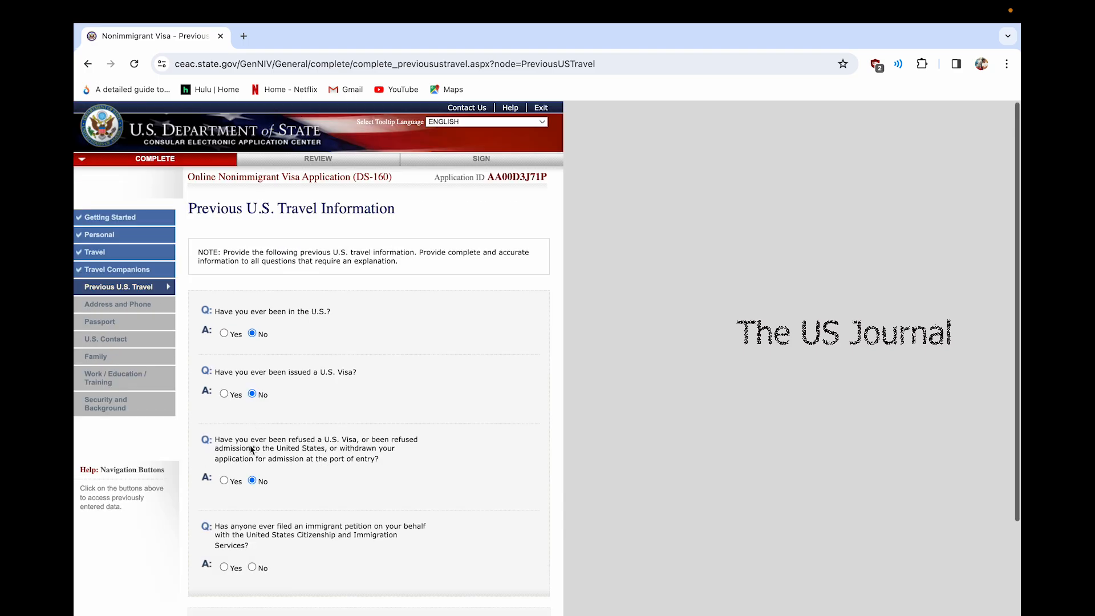
scroll(256, 551, down, 1)
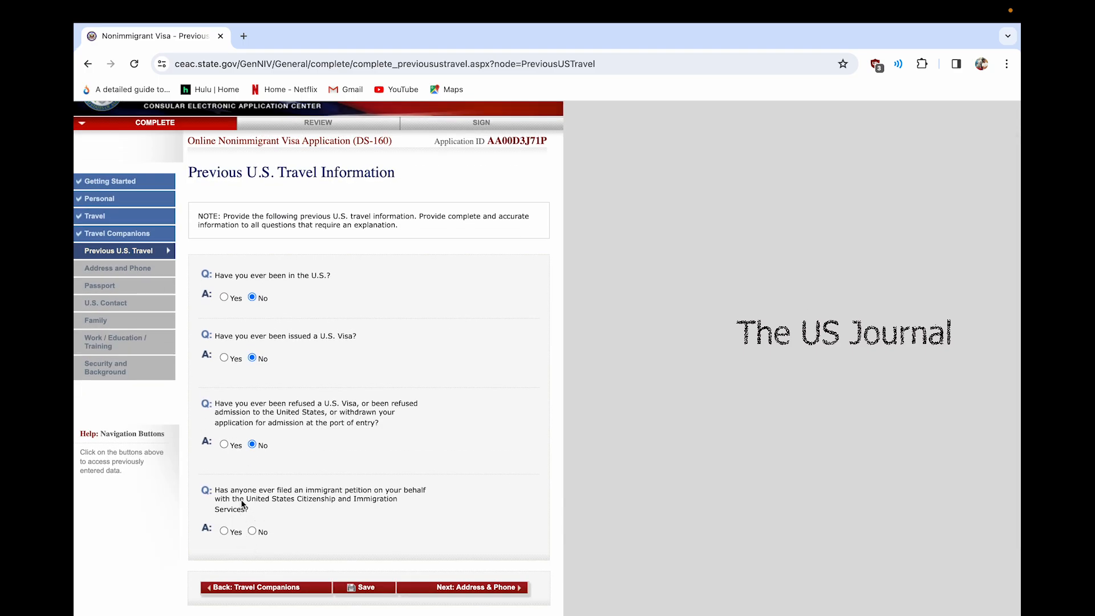
click(252, 531)
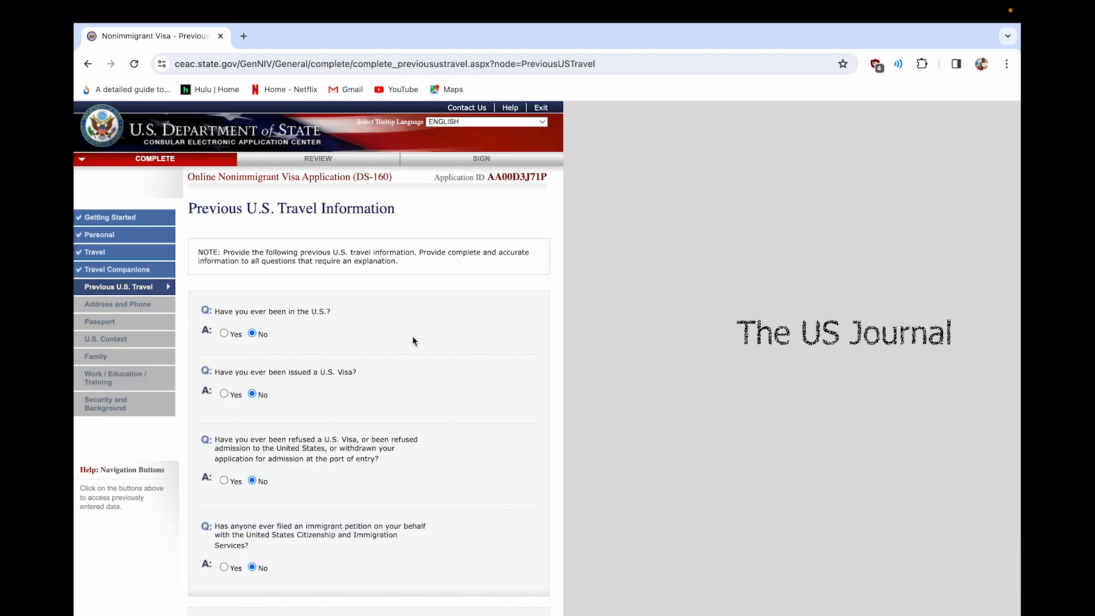
scroll(413, 341, down, 3)
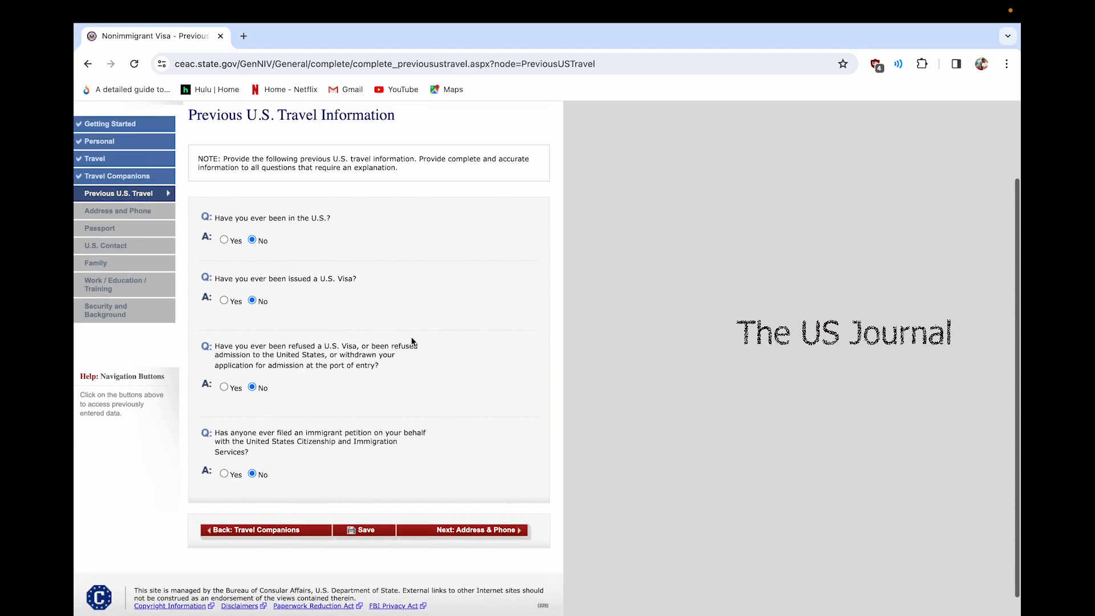
click(424, 534)
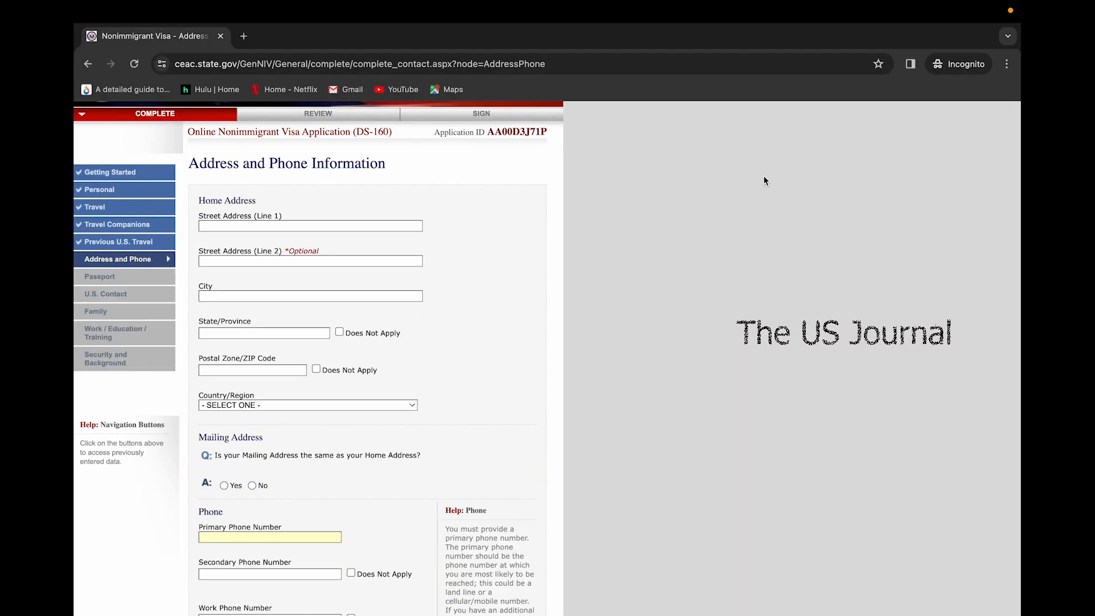
Enter the home street address, city and state, correcting a typo in the state name
scroll(764, 181, up, 2)
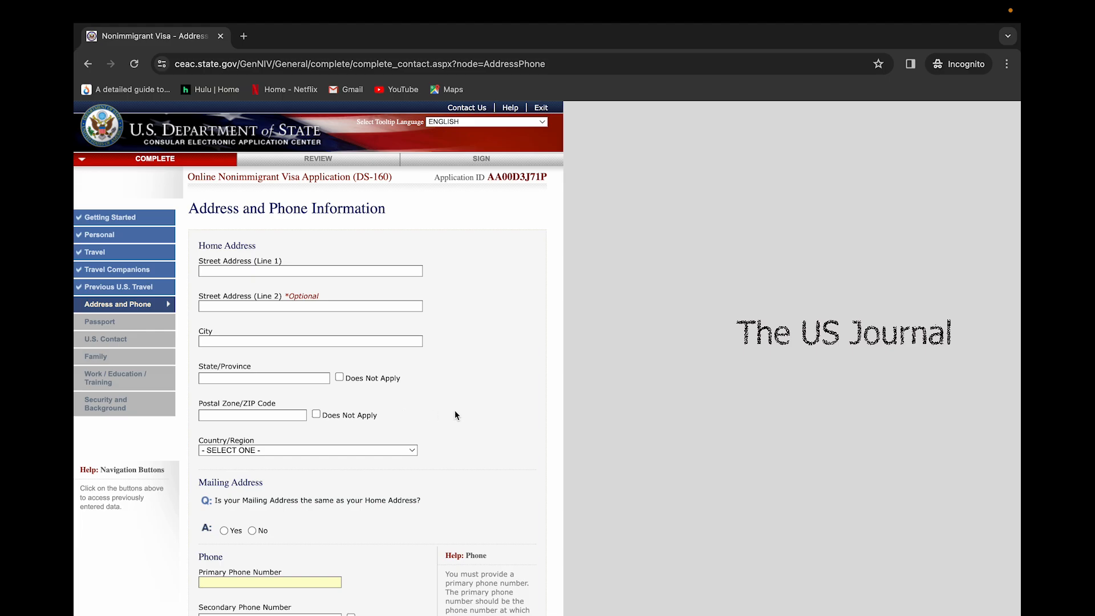
scroll(455, 414, down, 2)
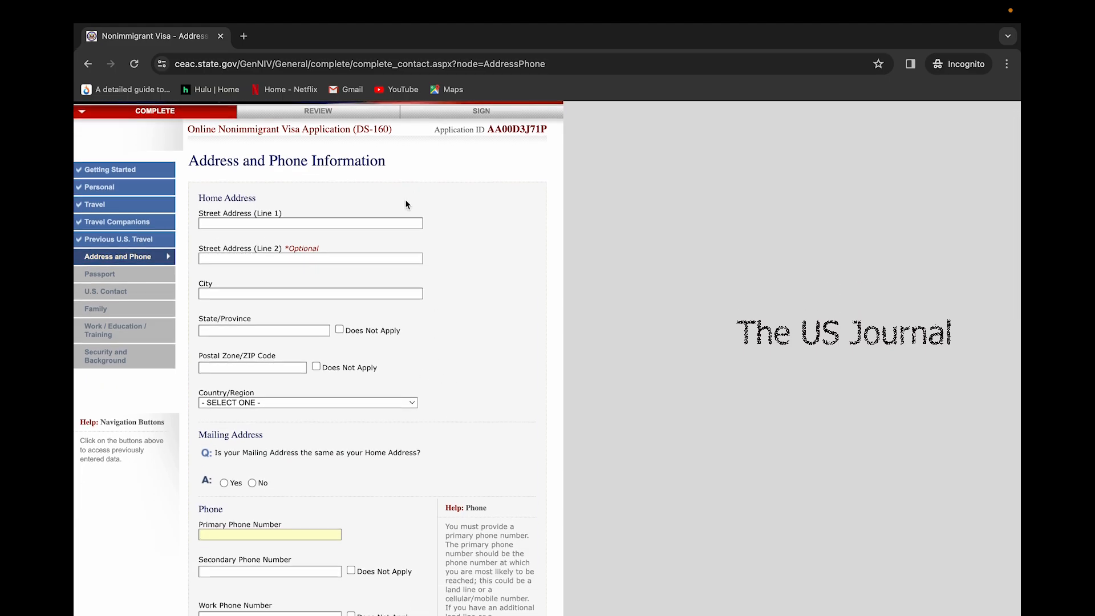
text(MADHAPUR)
key(Tab)
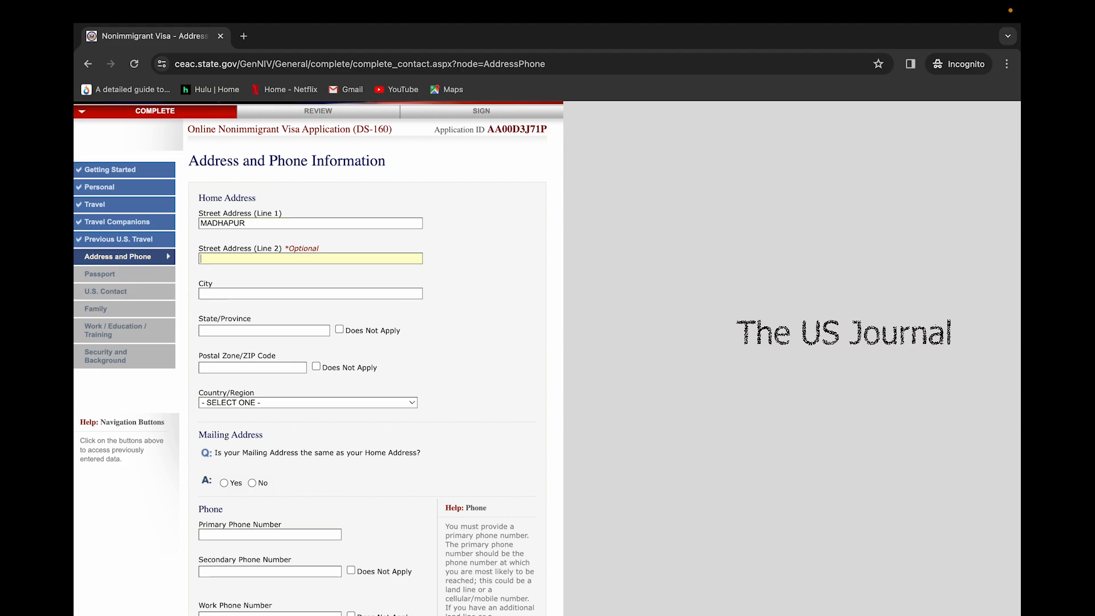
scroll(318, 399, down, 15)
scroll(263, 214, up, 15)
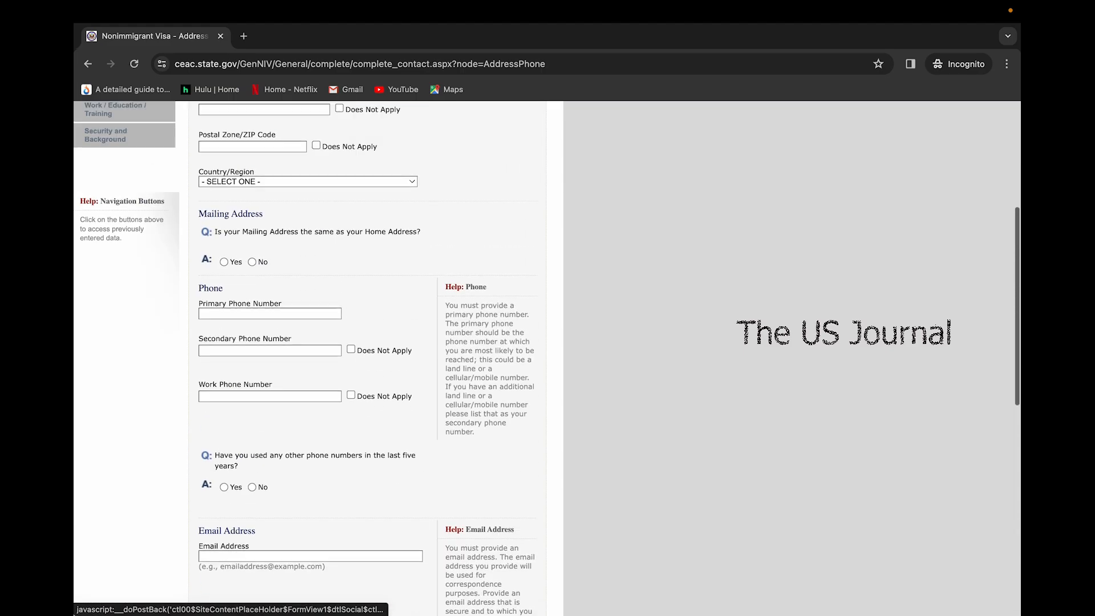
click(263, 283)
text(HYDE)
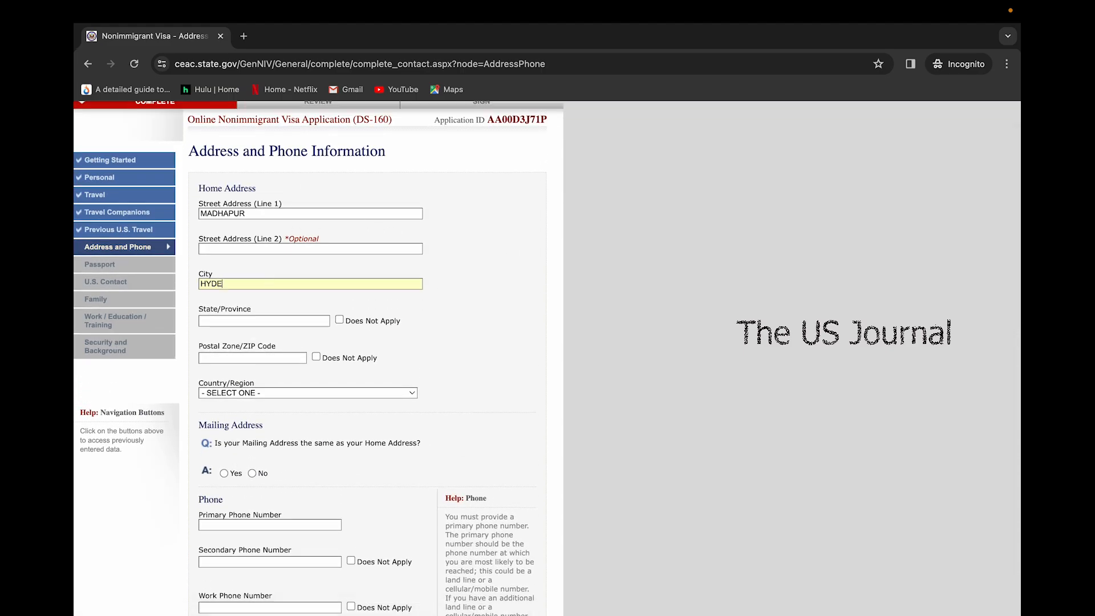
text(RABAD)
click(256, 321)
text(TELANG)
key(BackSpace)
key(BackSpace)
key(BackSpace)
key(BackSpace)
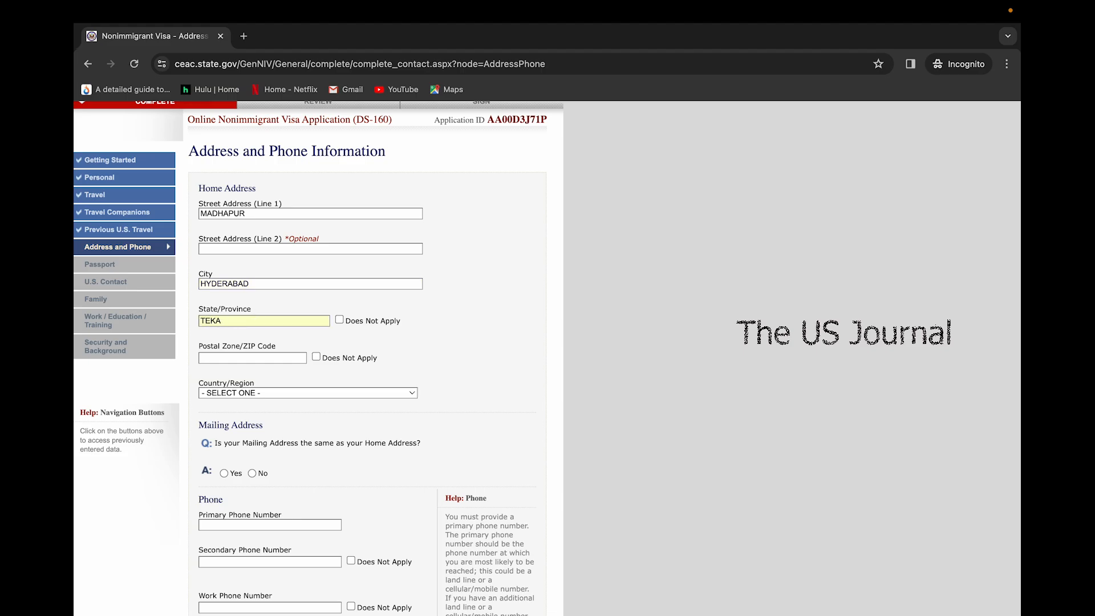
text(LANGANA)
Mark the postal code not applicable, set country to INDIA, and confirm the mailing address is the same
click(317, 357)
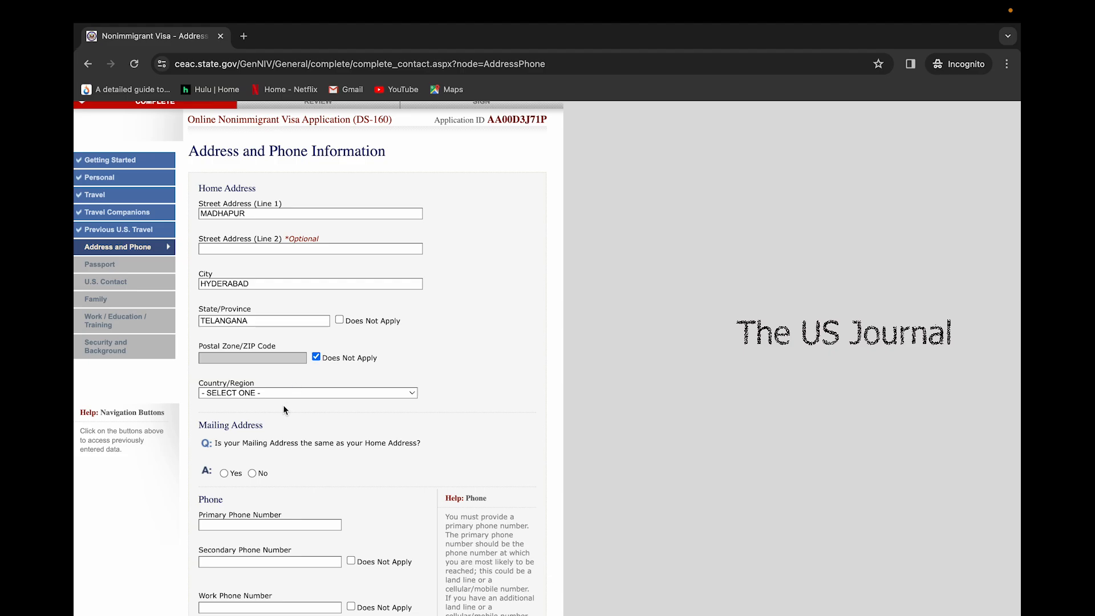
click(314, 394)
text(india)
key(Return)
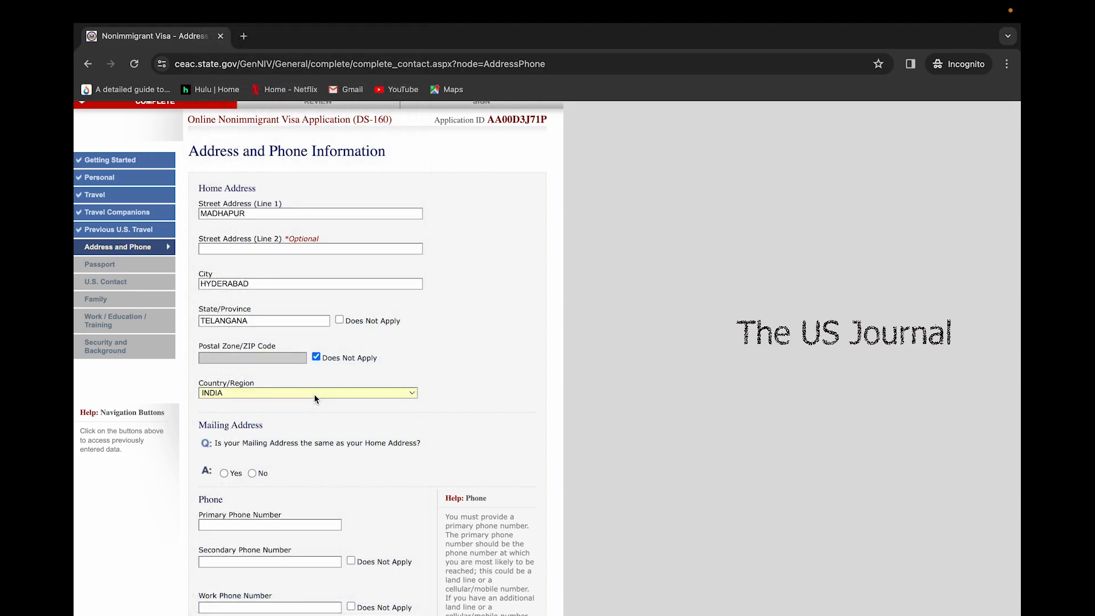
scroll(228, 453, down, 1)
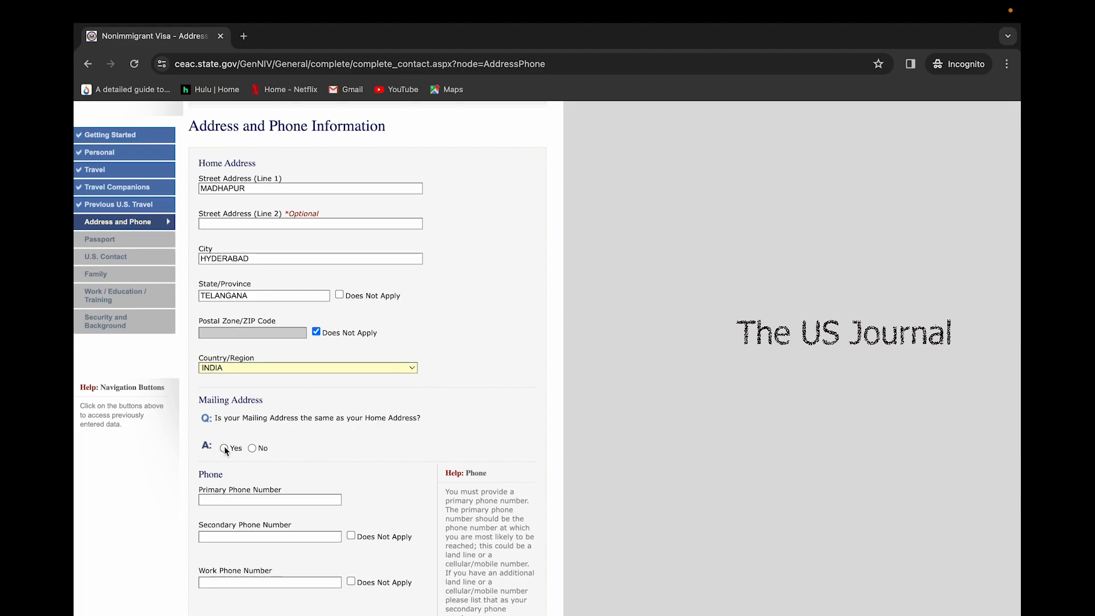
click(224, 447)
scroll(225, 446, down, 5)
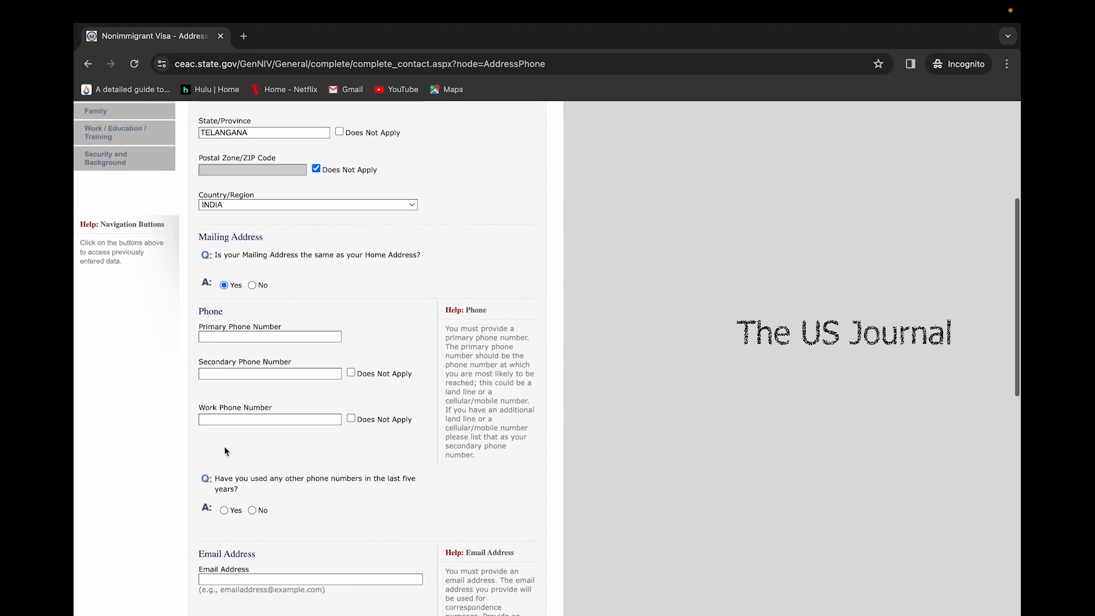
Enter the primary phone number, mark secondary and work phones not applicable, and answer No to other numbers
click(235, 337)
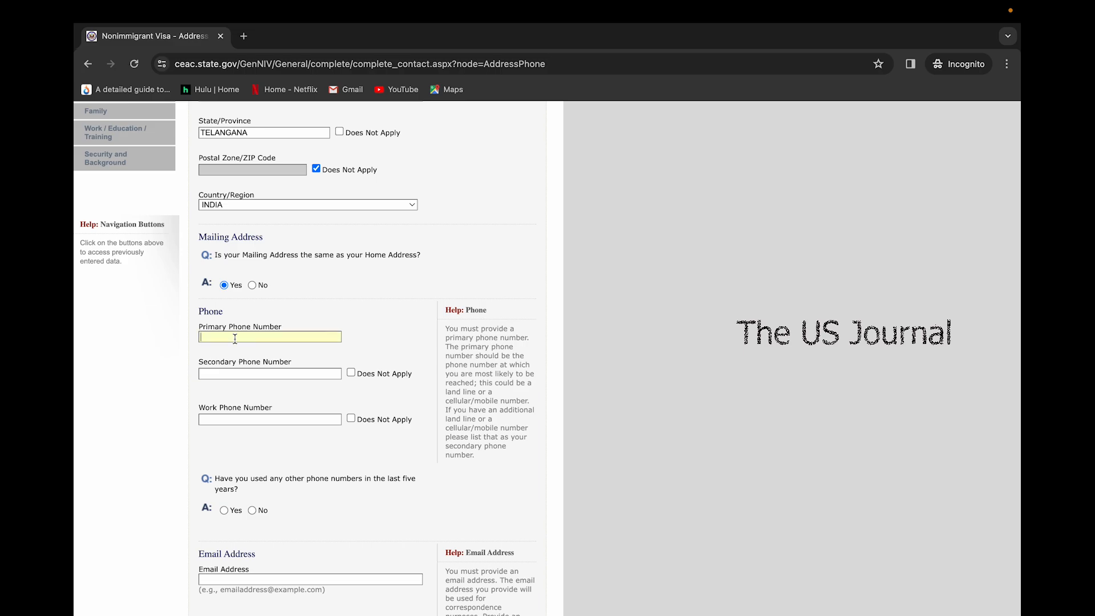
text(889977665521)
key(BackSpace)
key(BackSpace)
click(351, 373)
click(352, 419)
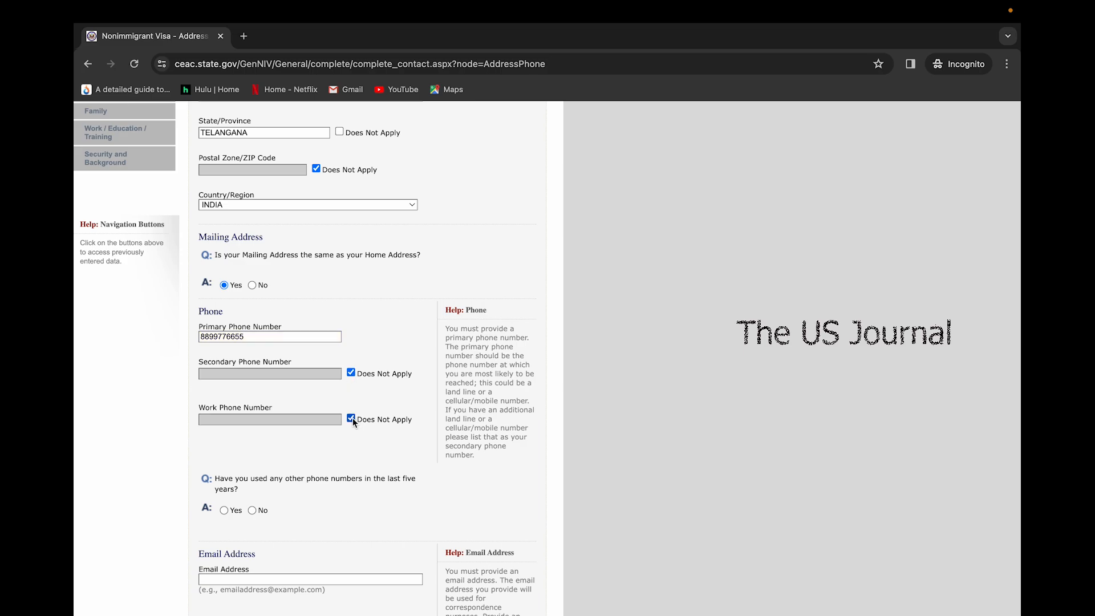
scroll(352, 419, down, 3)
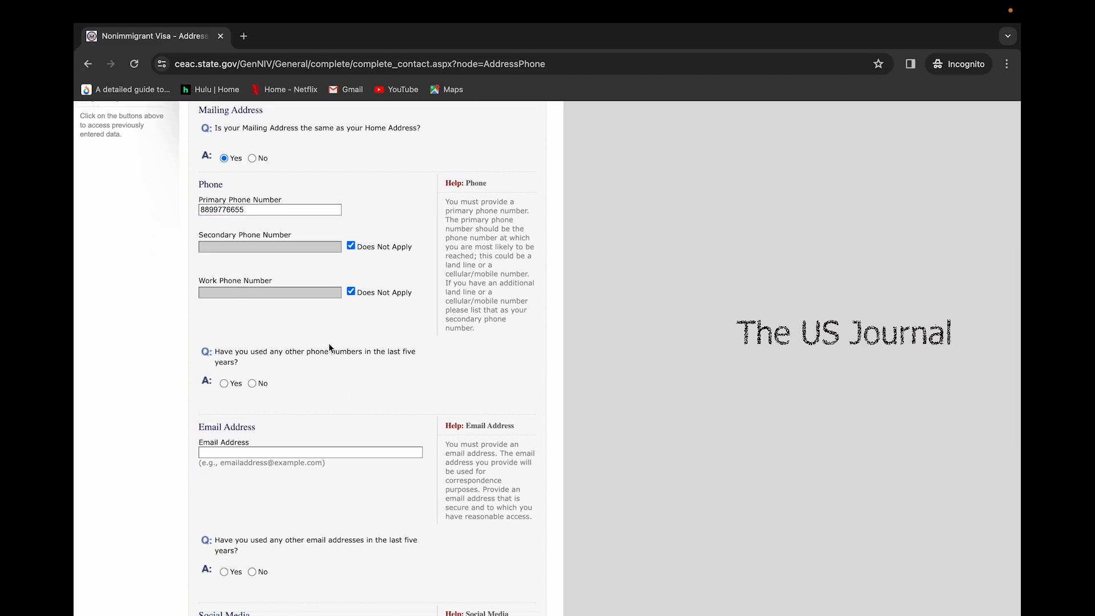
click(252, 384)
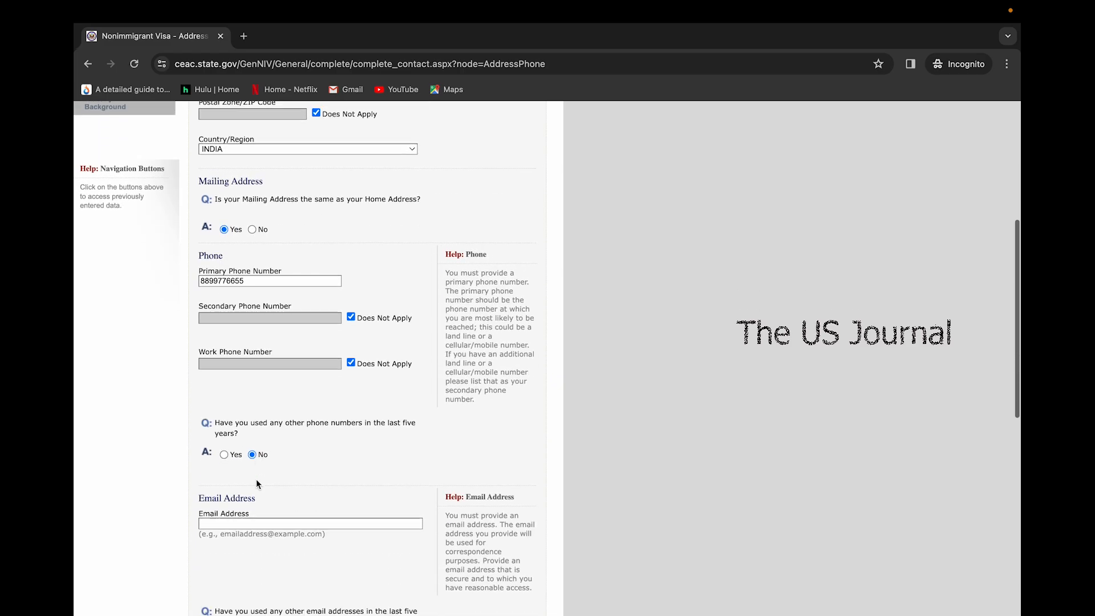
scroll(255, 479, down, 5)
click(244, 296)
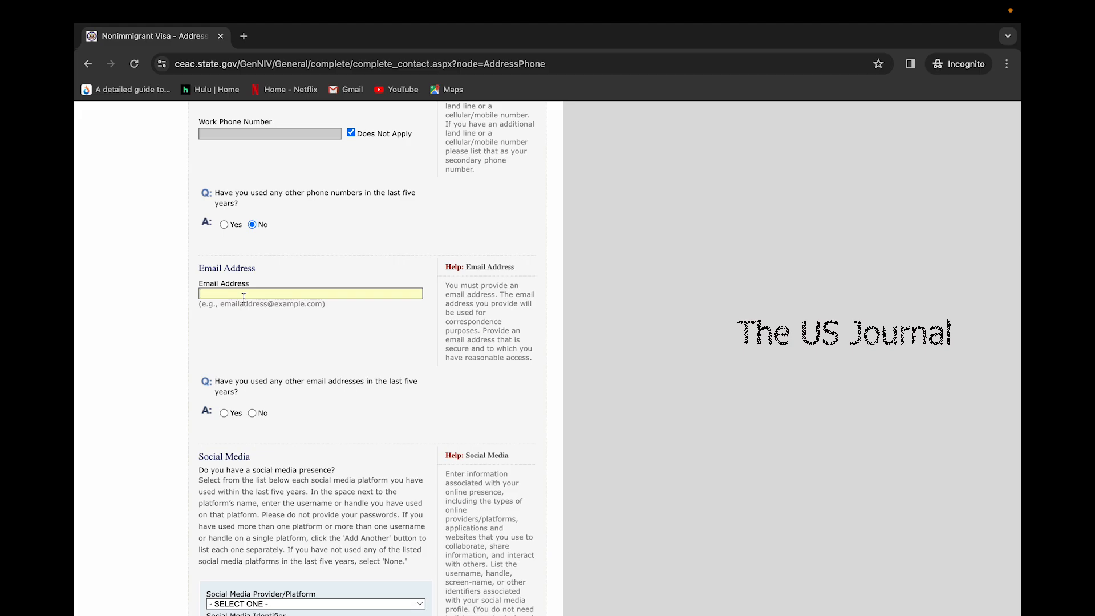
Type the applicant's Gmail address, fixing a typo, and answer No to other e-mail addresses
scroll(368, 358, down, 2)
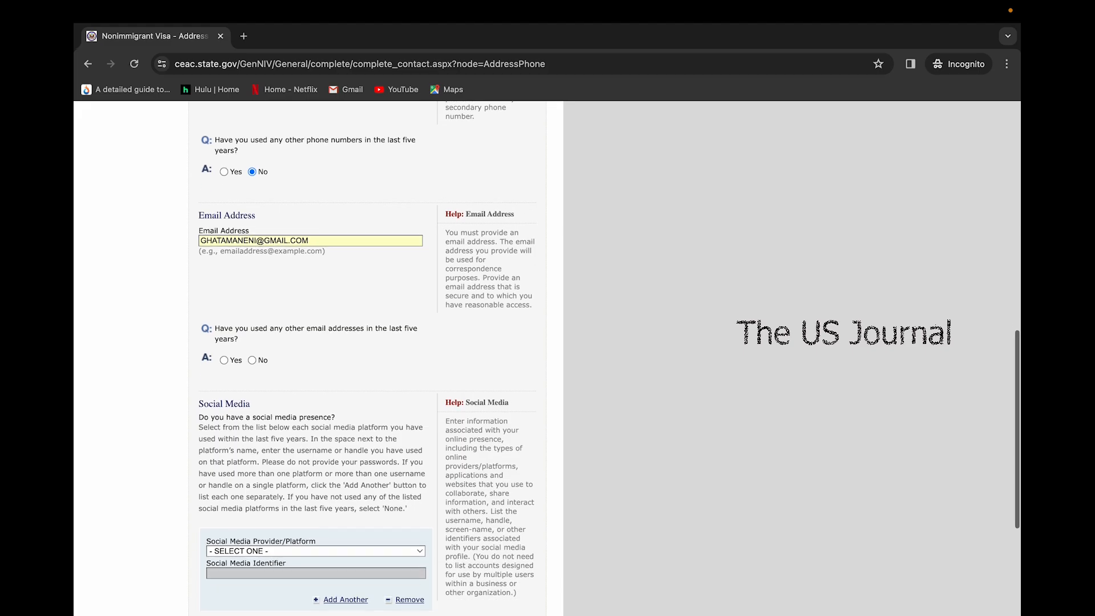
click(252, 361)
scroll(250, 361, up, 9)
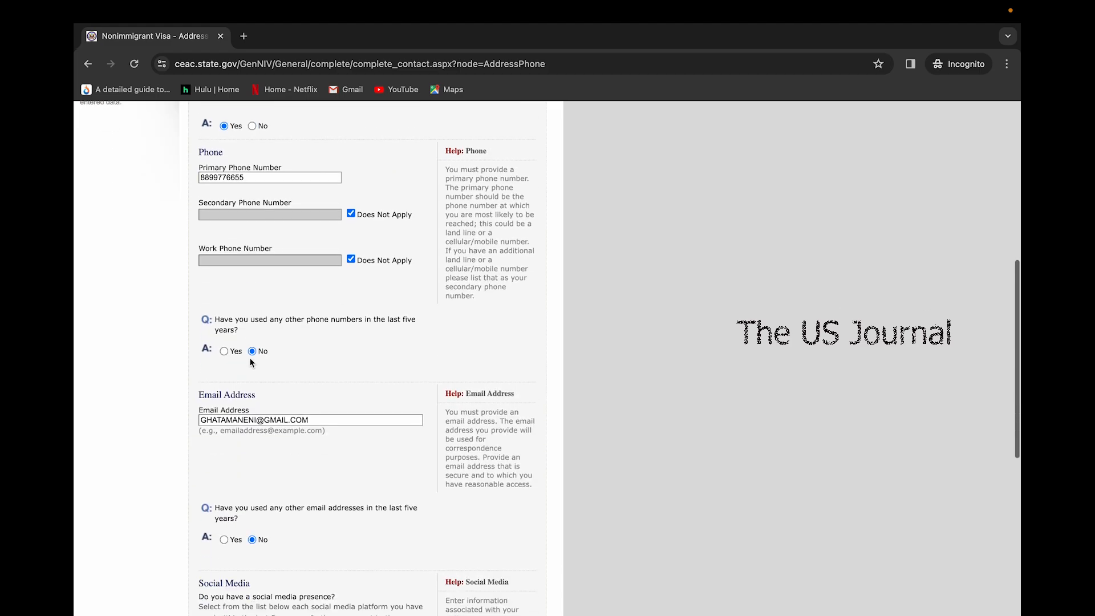
scroll(249, 361, down, 7)
scroll(250, 363, down, 4)
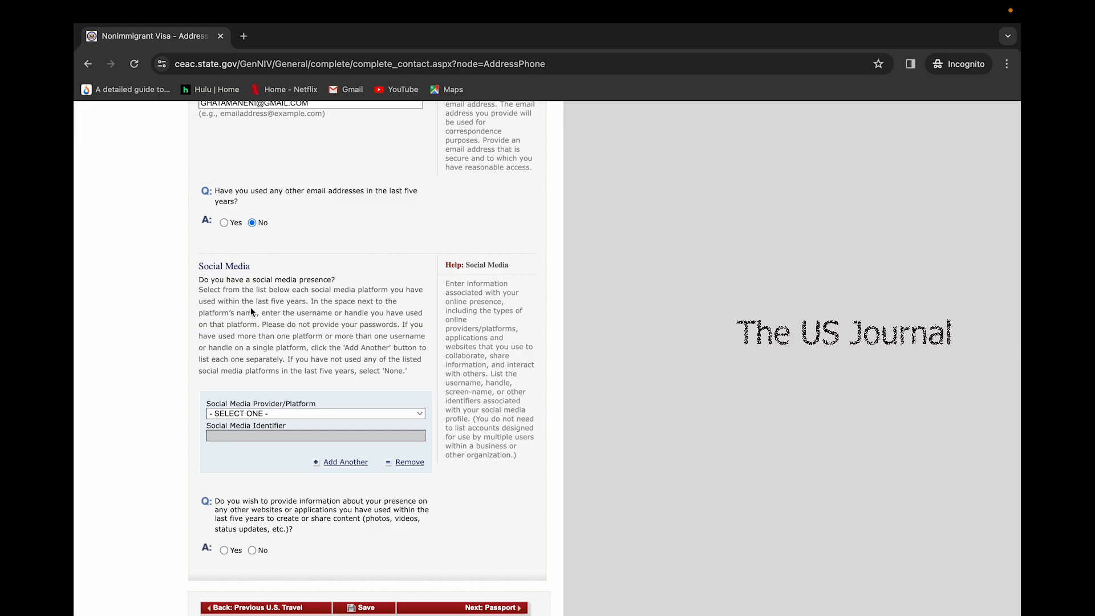
Set the social media platform to NONE, answer No to other websites or apps, and continue to Passport
click(290, 412)
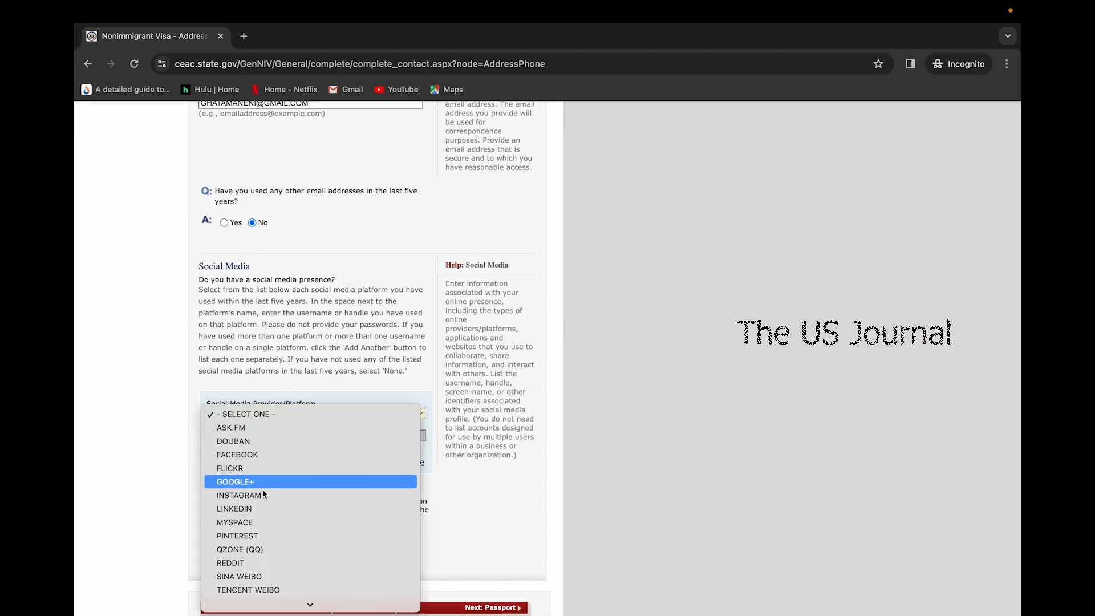
scroll(273, 543, down, 4)
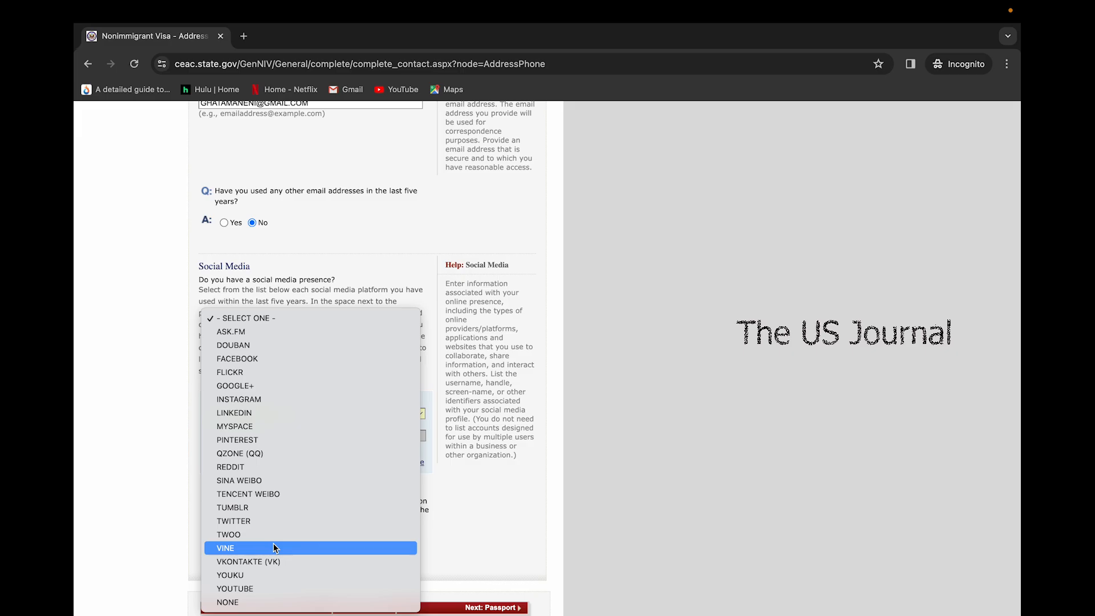
click(267, 606)
scroll(294, 436, down, 5)
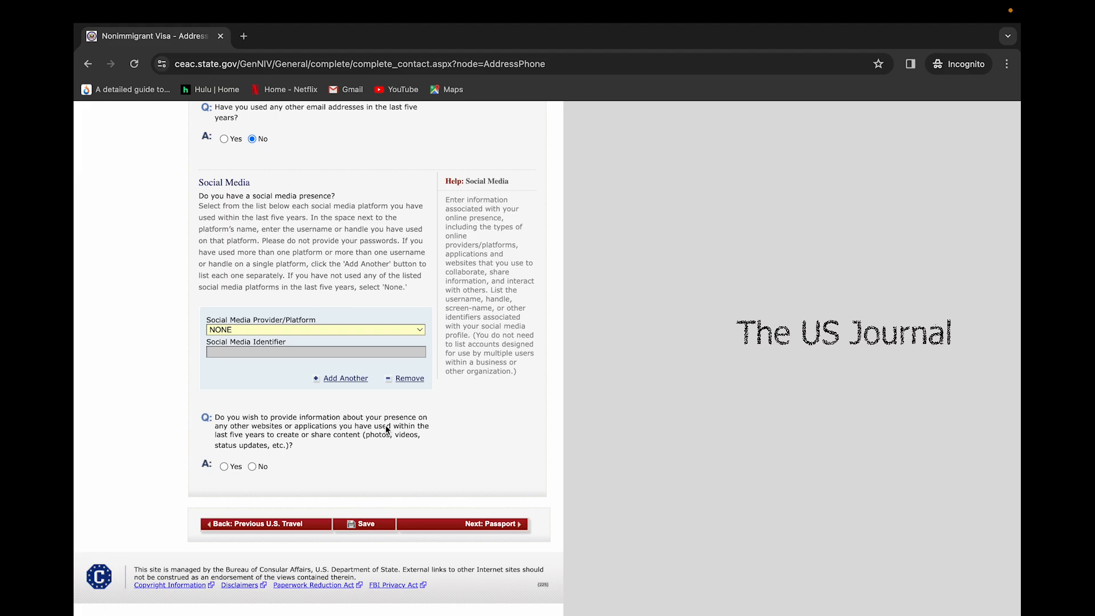
click(252, 466)
scroll(251, 467, up, 2)
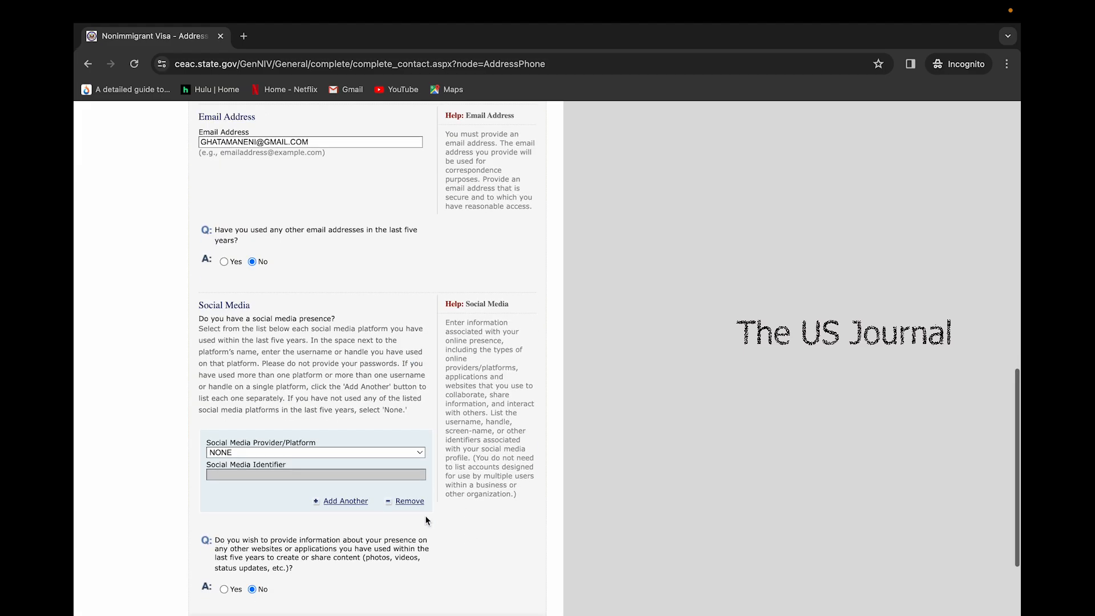
scroll(427, 520, down, 2)
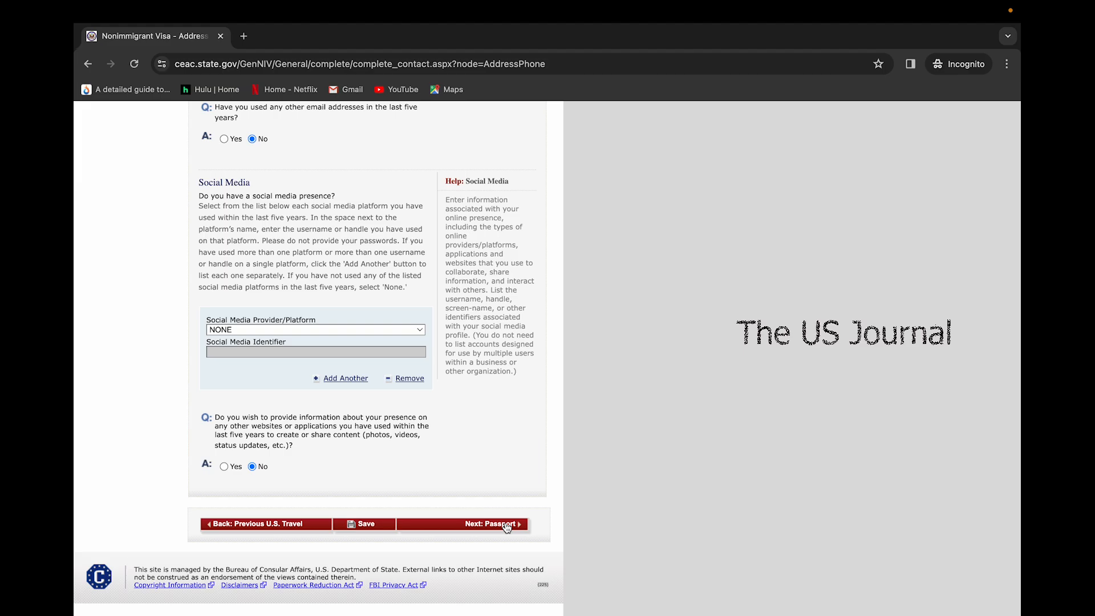
click(492, 524)
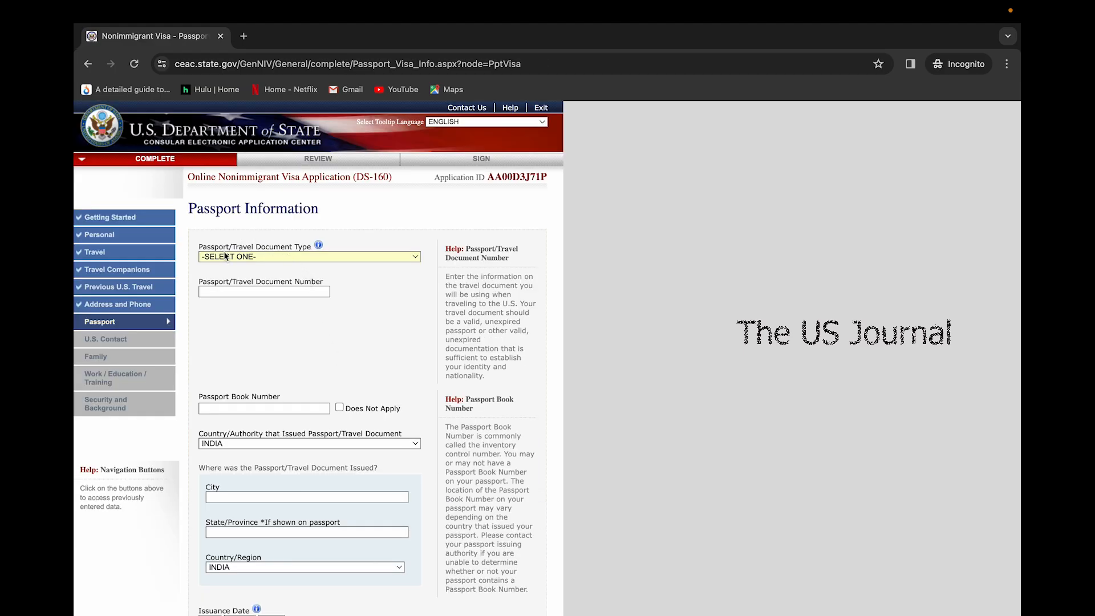
Set the passport document type to REGULAR and enter the passport number
click(244, 257)
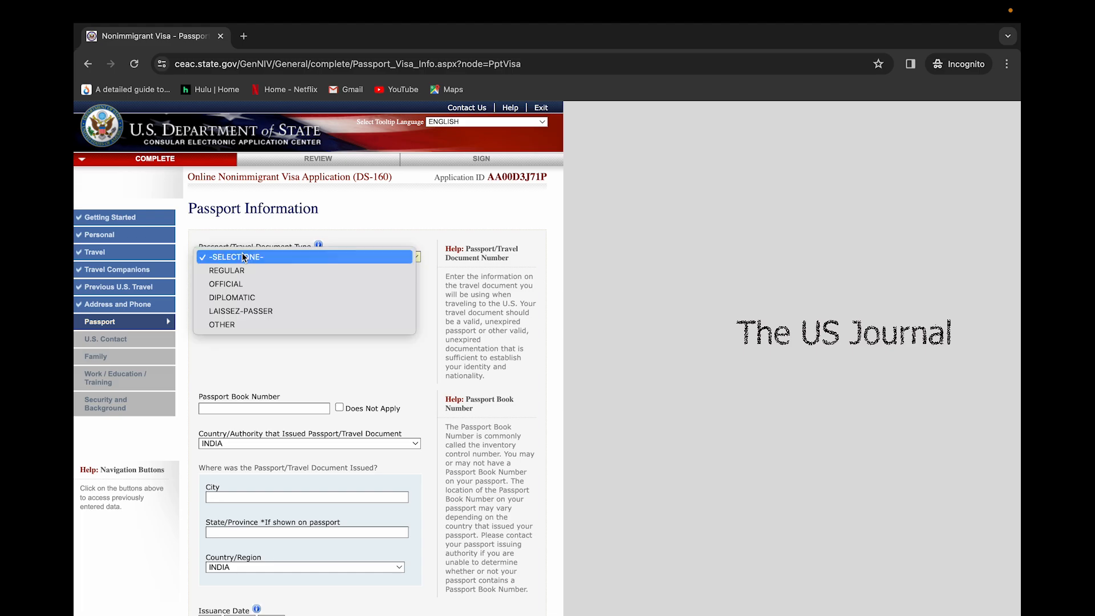
click(242, 270)
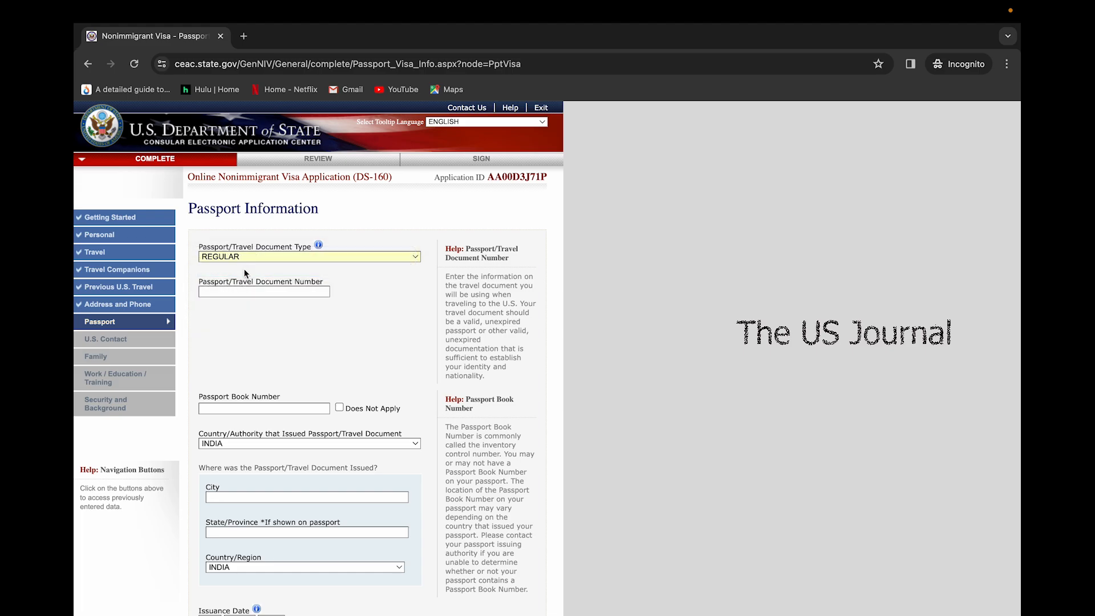
Mark the book number not applicable and enter HYDERABAD, TELANGANA as the place of issue
scroll(247, 369, down, 3)
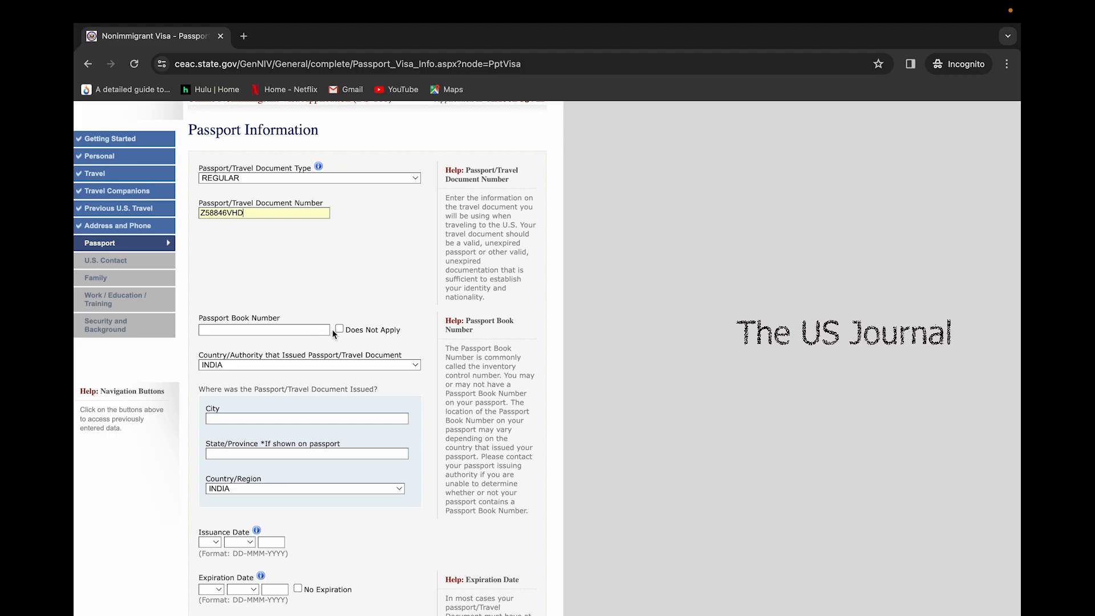
click(339, 331)
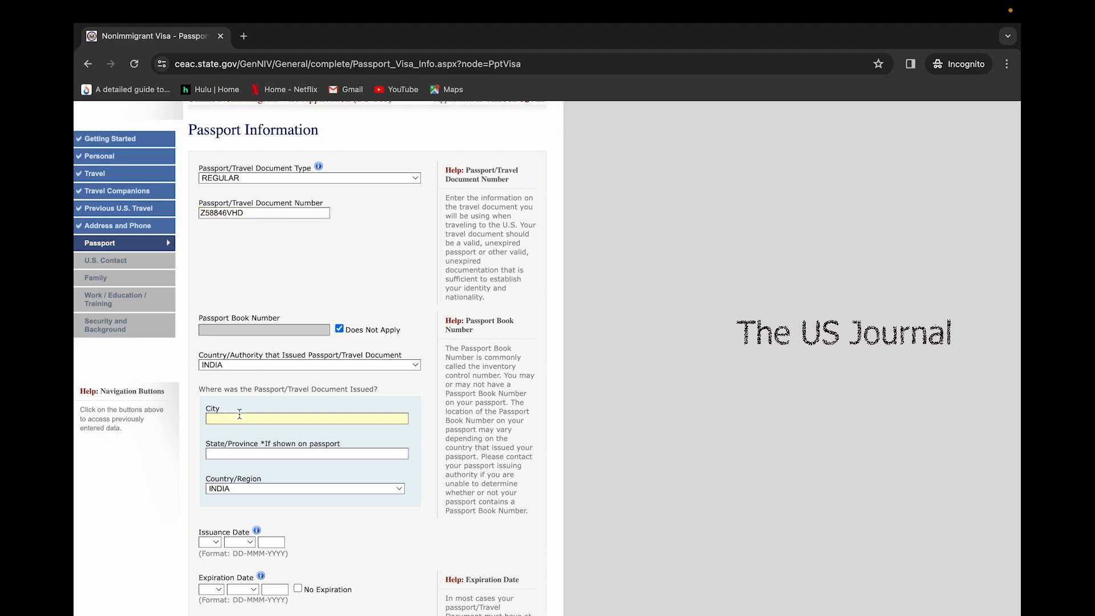
text(HYDERABAD)
scroll(235, 386, down, 2)
click(235, 385)
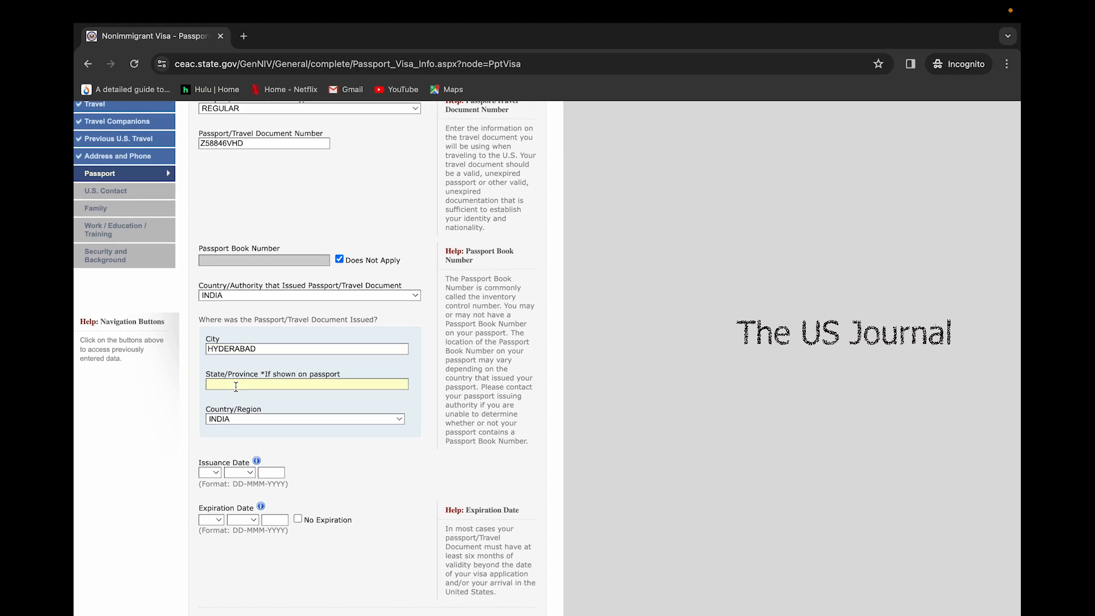
text(TELANGANA)
scroll(271, 454, down, 2)
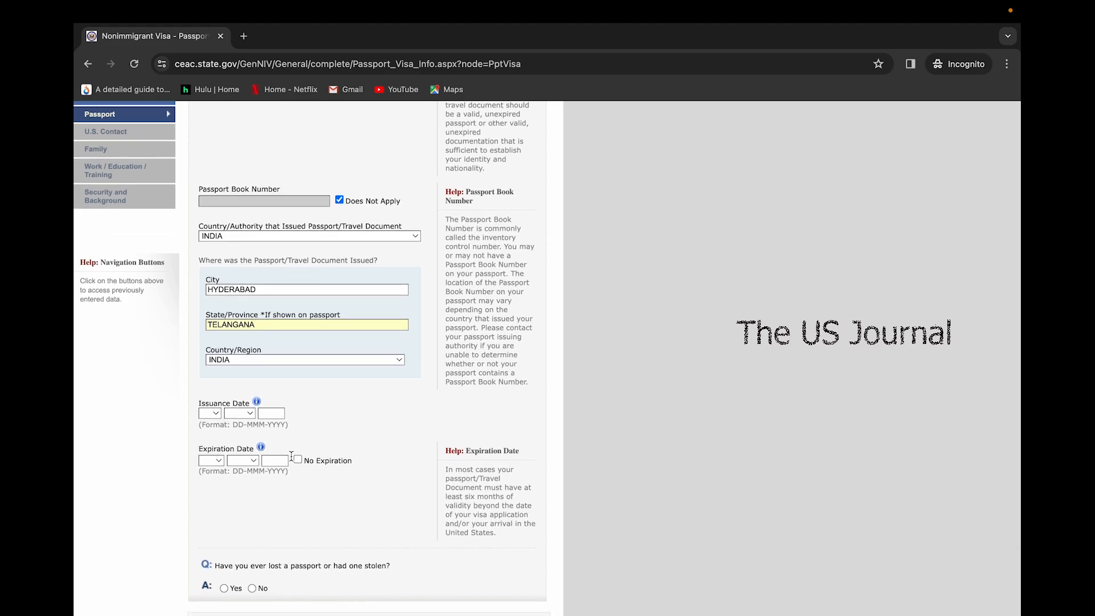
Set the passport issuance date to 03 FEB 2020
click(212, 413)
click(211, 461)
click(240, 414)
click(240, 442)
click(270, 412)
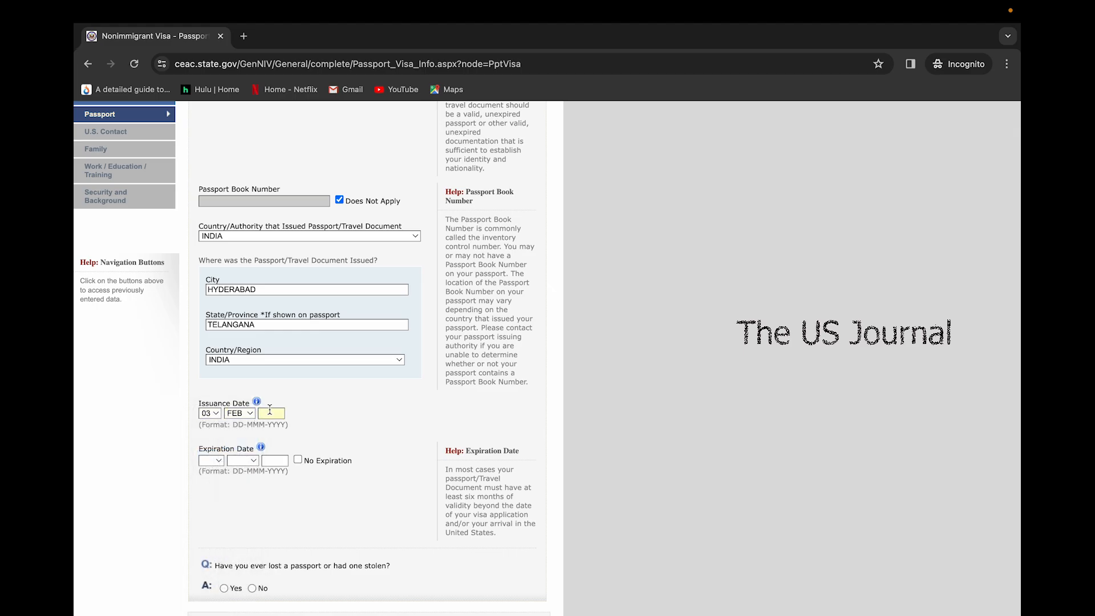
text(2020)
Set the expiration date to 02 JAN 2024, answer No to a lost passport, and try continuing
click(223, 461)
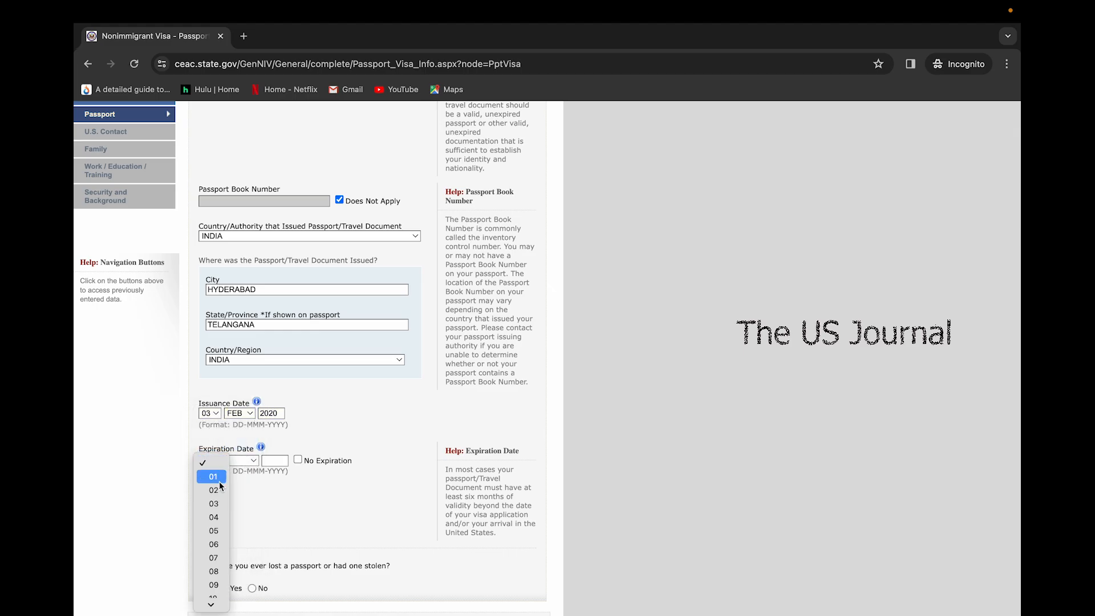
click(219, 489)
click(242, 461)
click(242, 477)
click(268, 465)
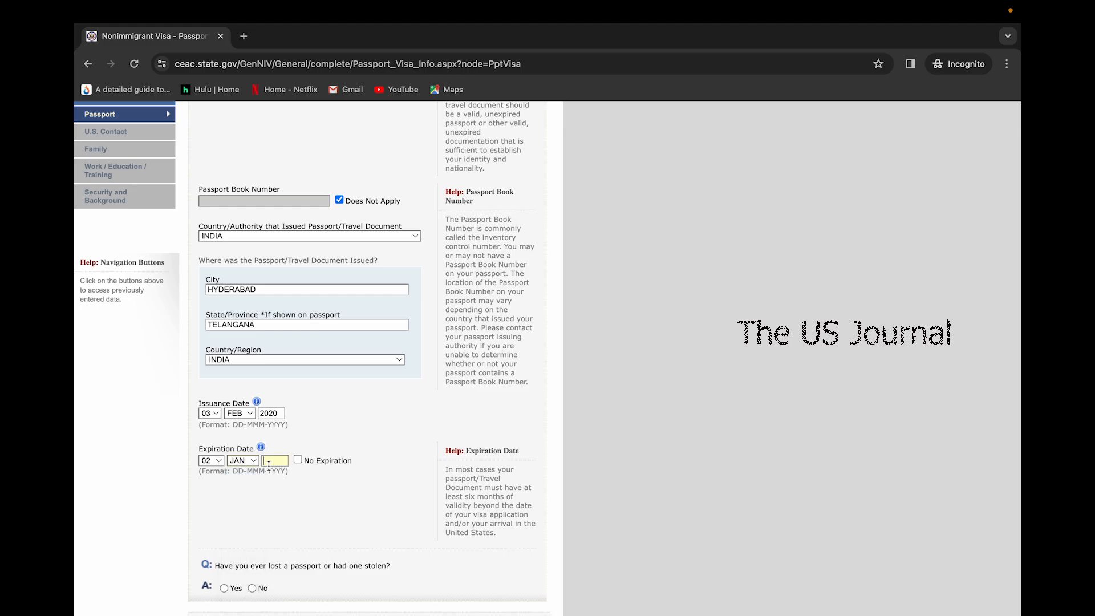
text(2024)
scroll(304, 529, down, 3)
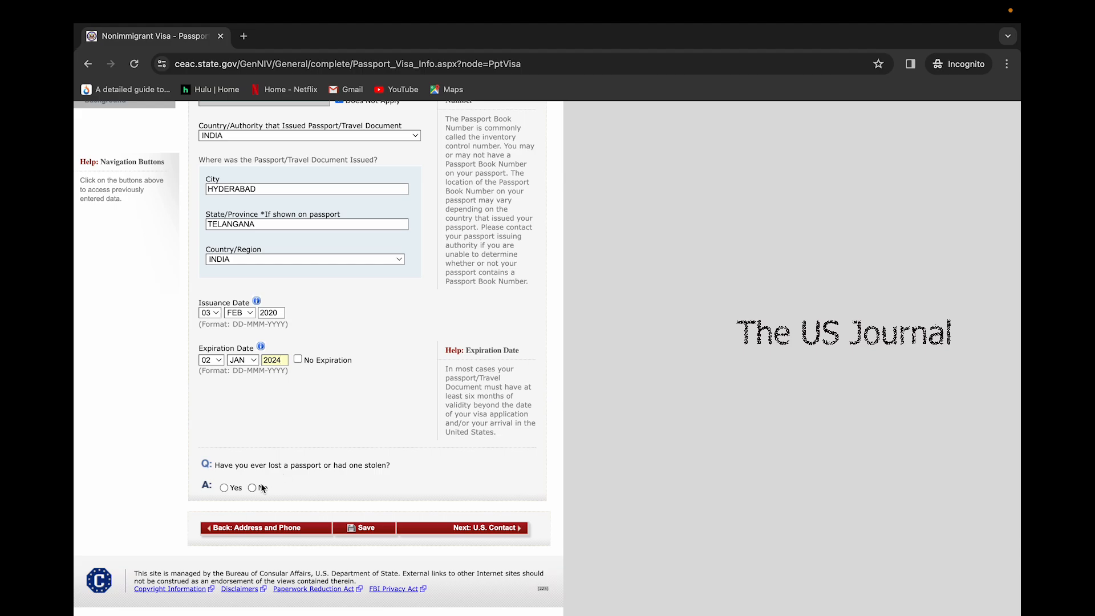
click(252, 487)
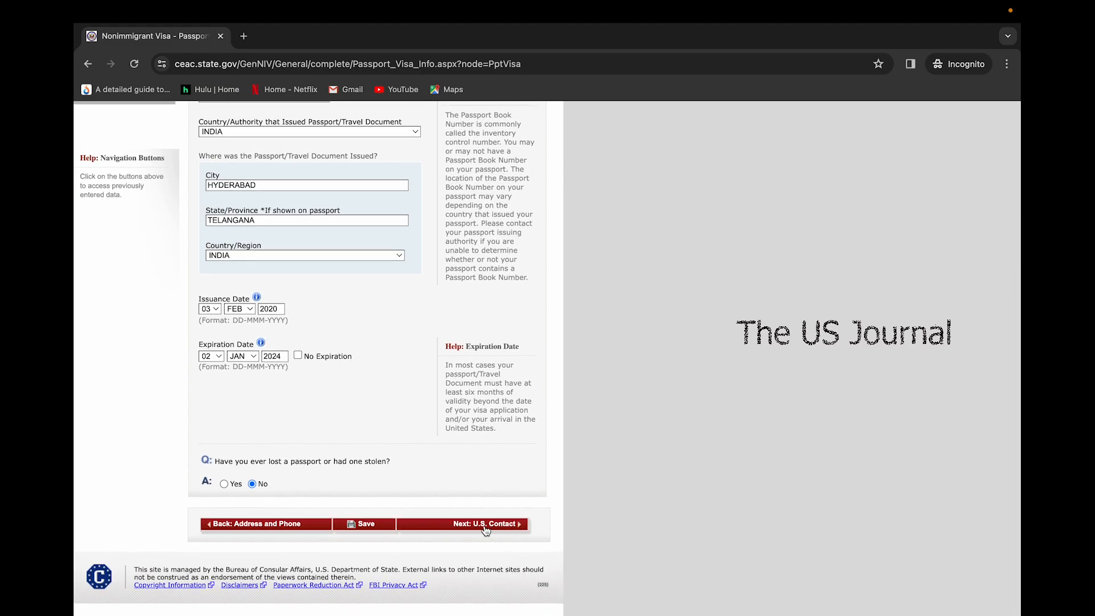
click(485, 525)
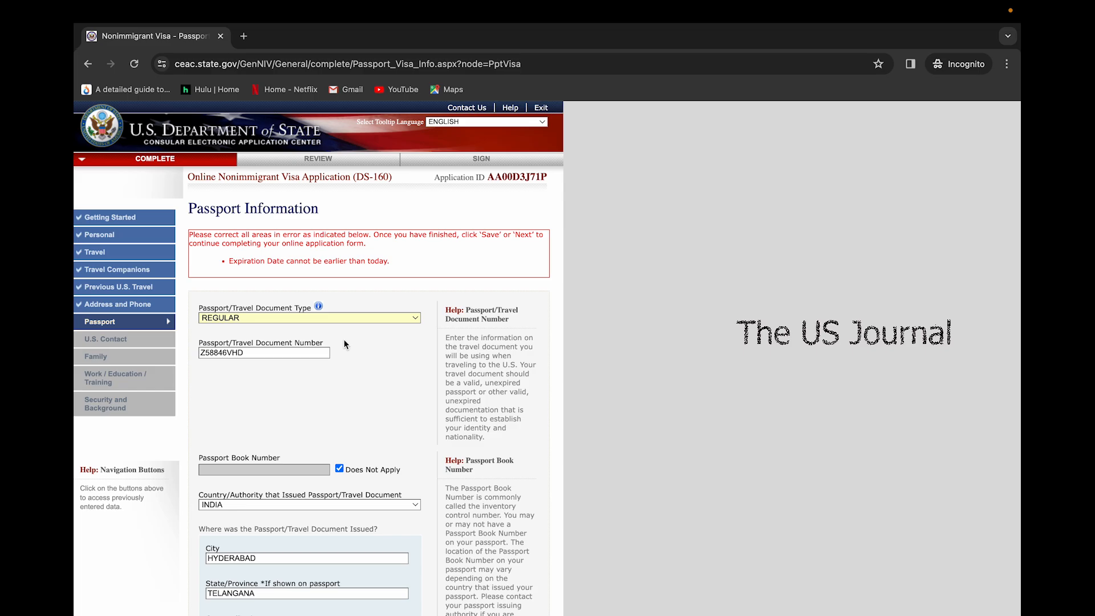
Change the passport expiration year from 2024 to 2027 and continue to U.S. Contact
scroll(353, 401, down, 4)
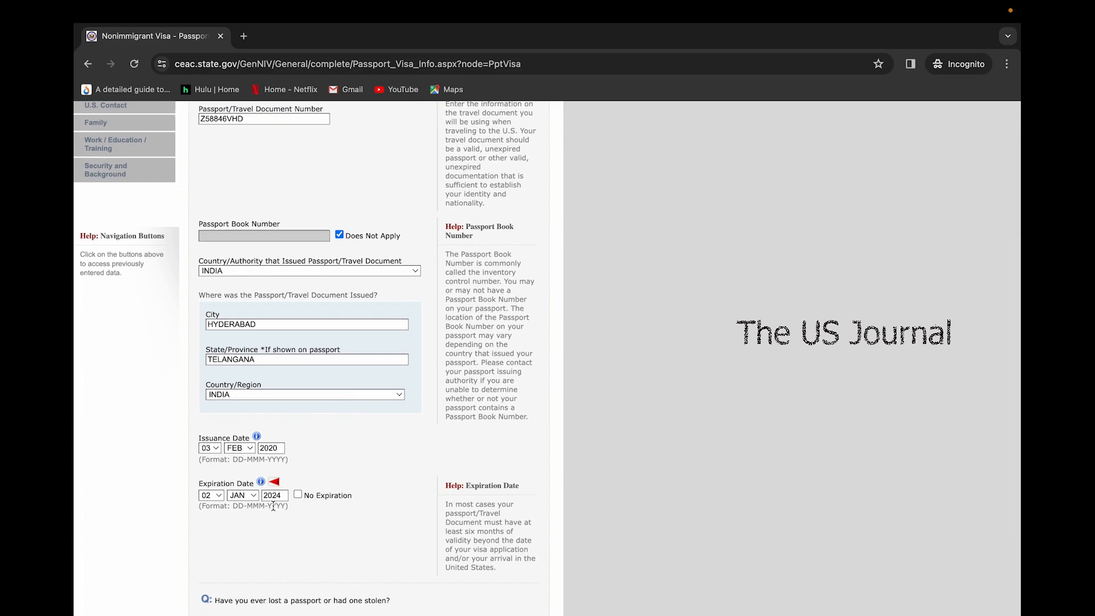
scroll(273, 505, down, 1)
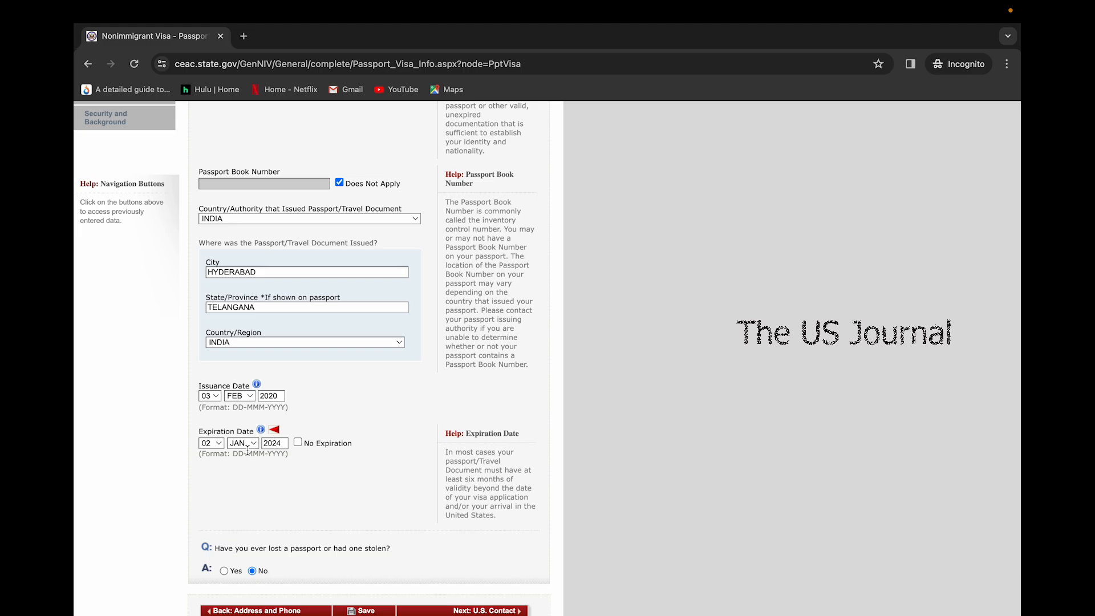
click(278, 443)
text(7)
scroll(396, 400, down, 3)
click(477, 524)
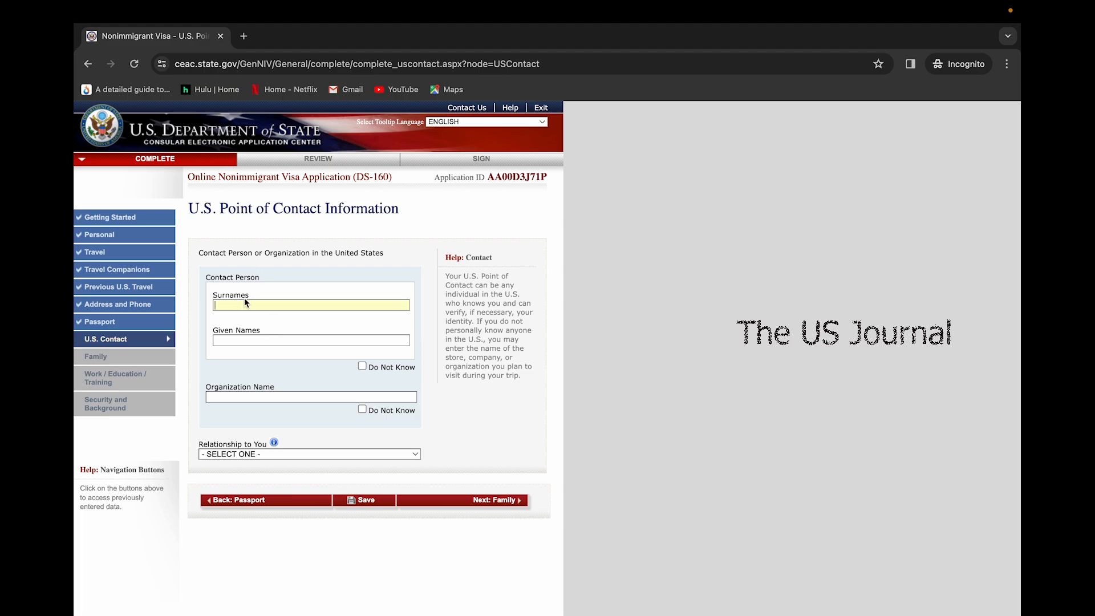
Enter the contact's surname and given names, mark organization Do Not Know, and choose RELATIVE
click(362, 409)
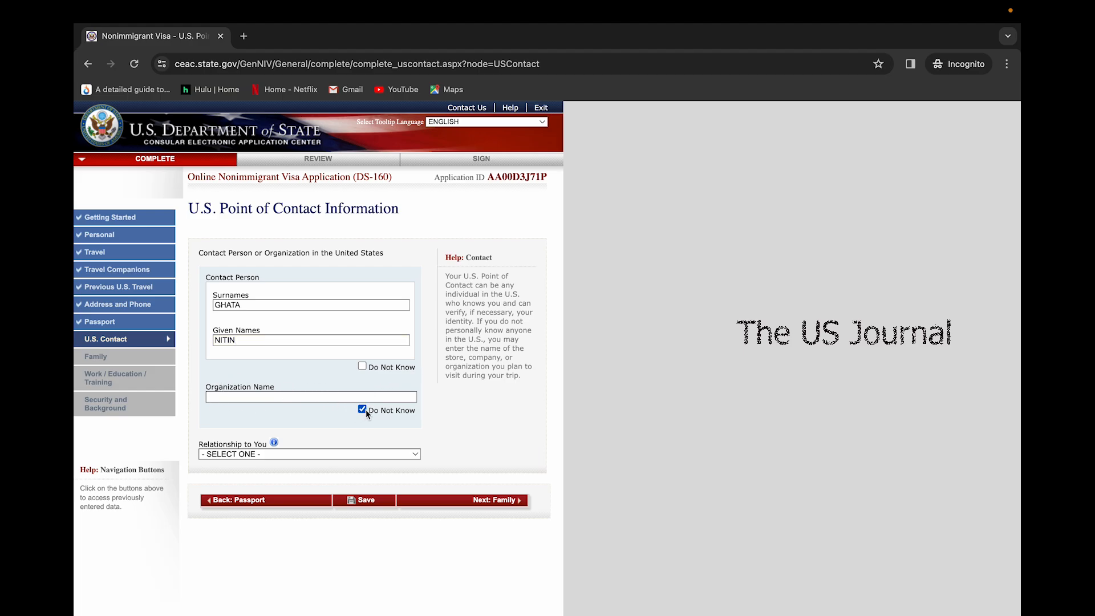
click(255, 455)
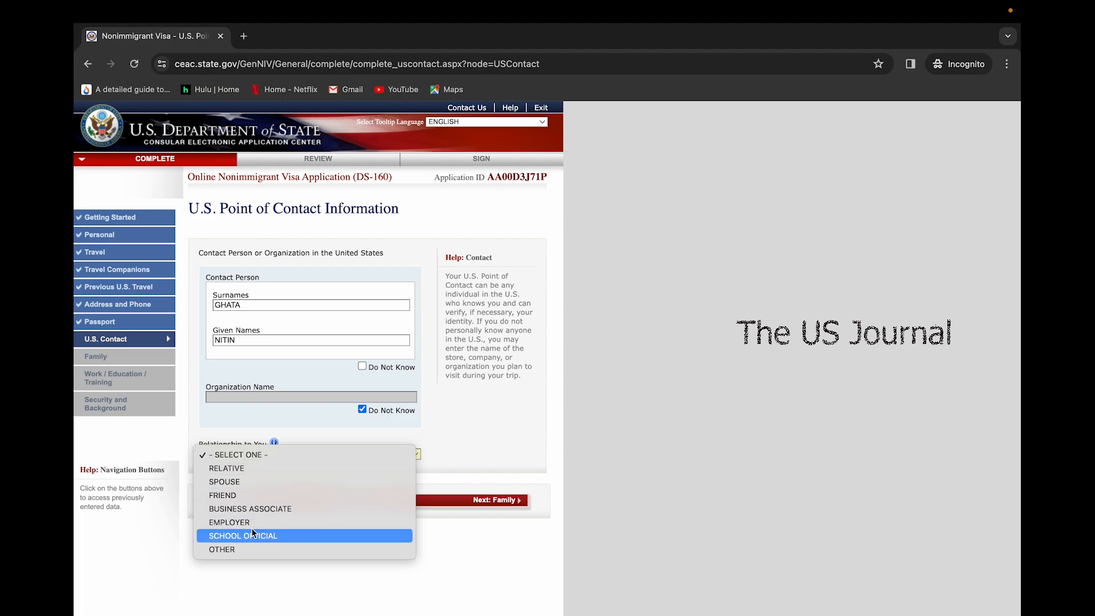
click(253, 469)
Enter the contact's street address and city, choosing NEW YORK as the state
scroll(286, 484, down, 1)
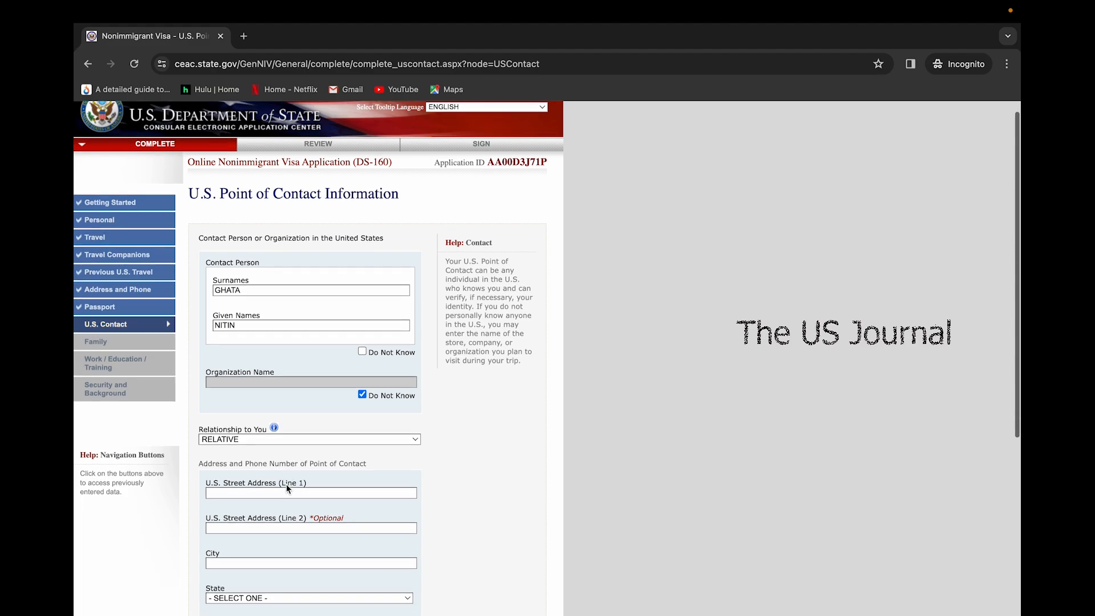
scroll(286, 484, down, 4)
click(269, 384)
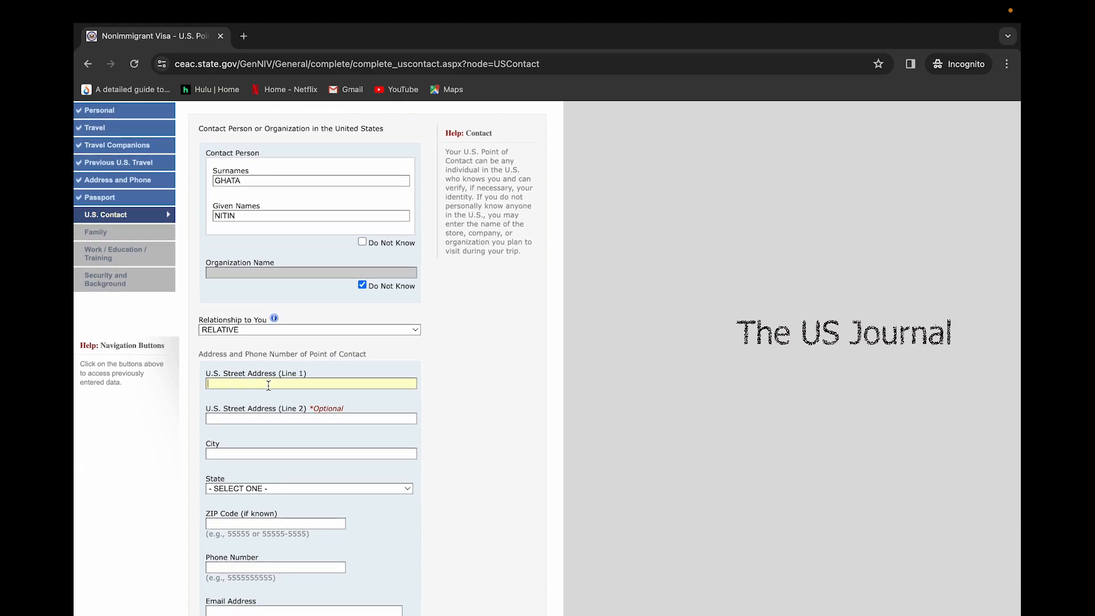
scroll(269, 384, up, 1)
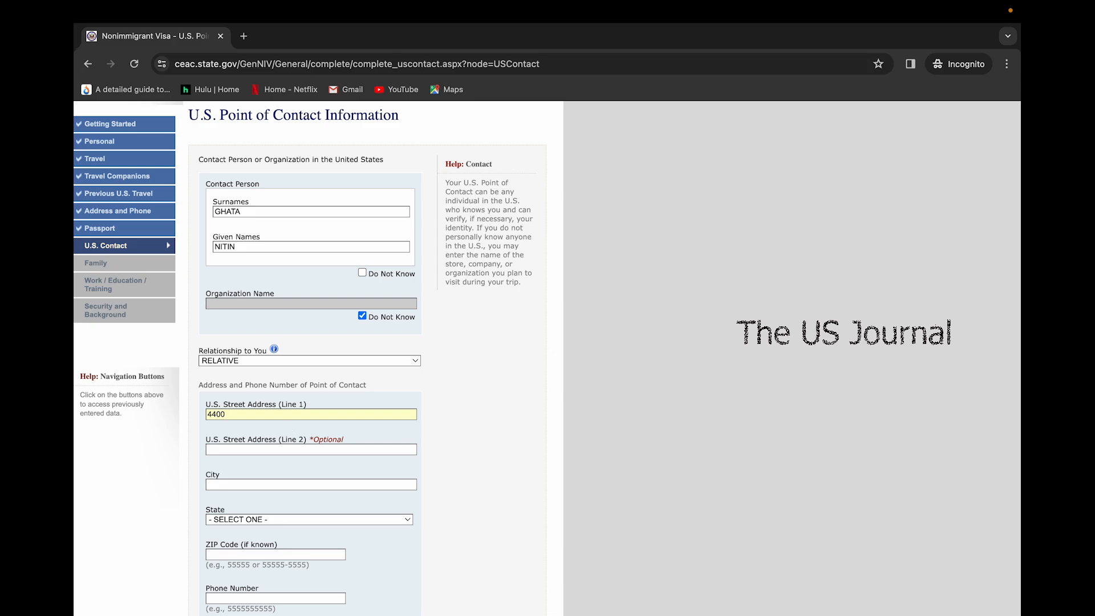
scroll(278, 453, down, 2)
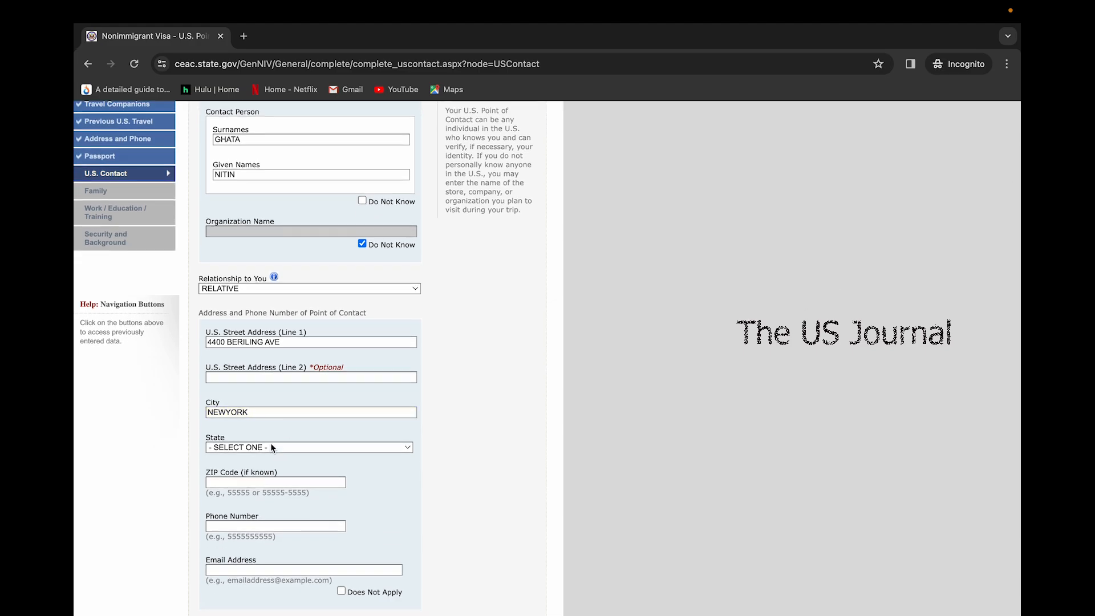
click(272, 447)
text(new)
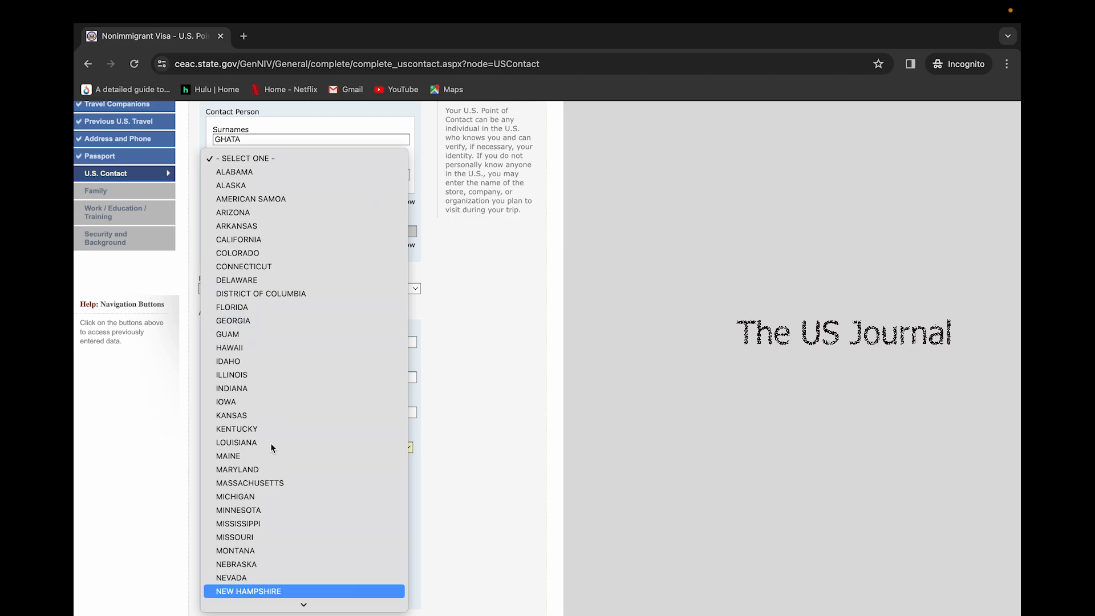
key(Down)
key(Down)
key(Down)
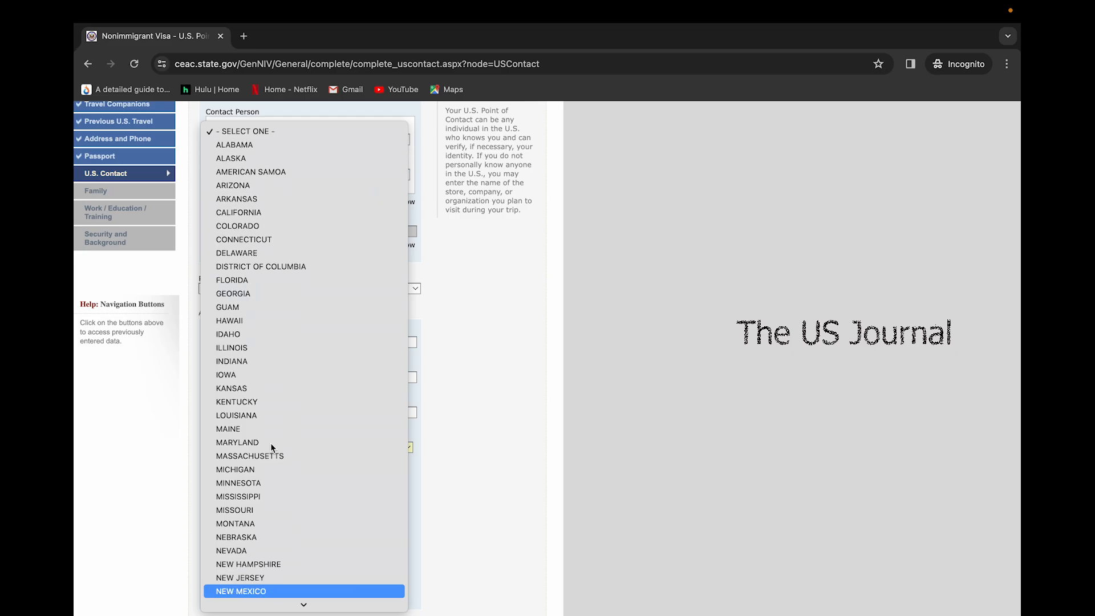
key(Return)
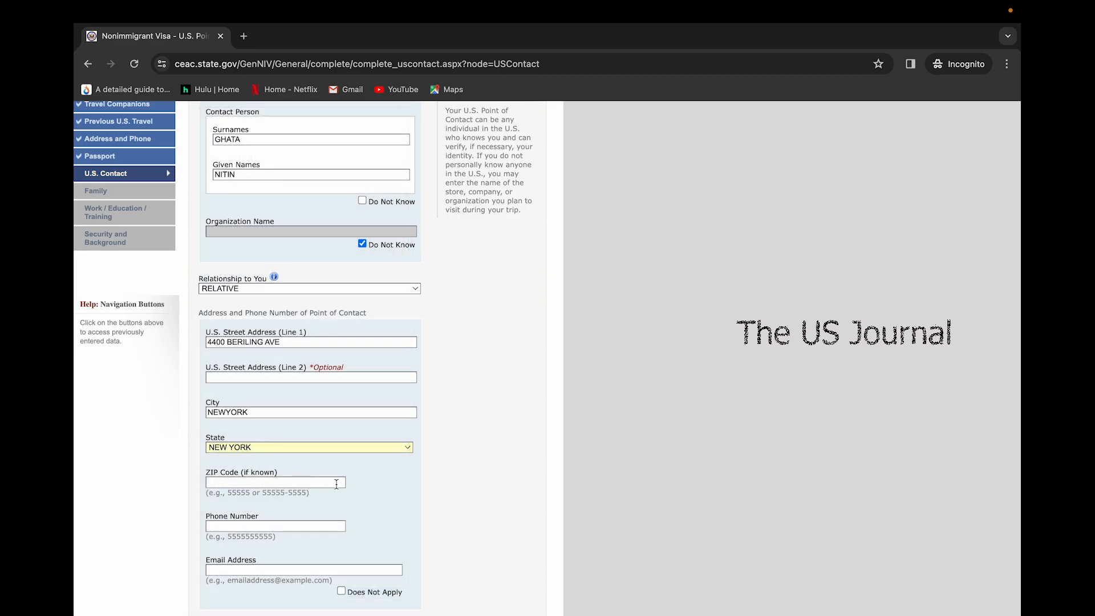
Mark the contact's e-mail Does Not Apply, enter their phone number, and continue to Family
scroll(333, 483, down, 1)
scroll(247, 509, down, 2)
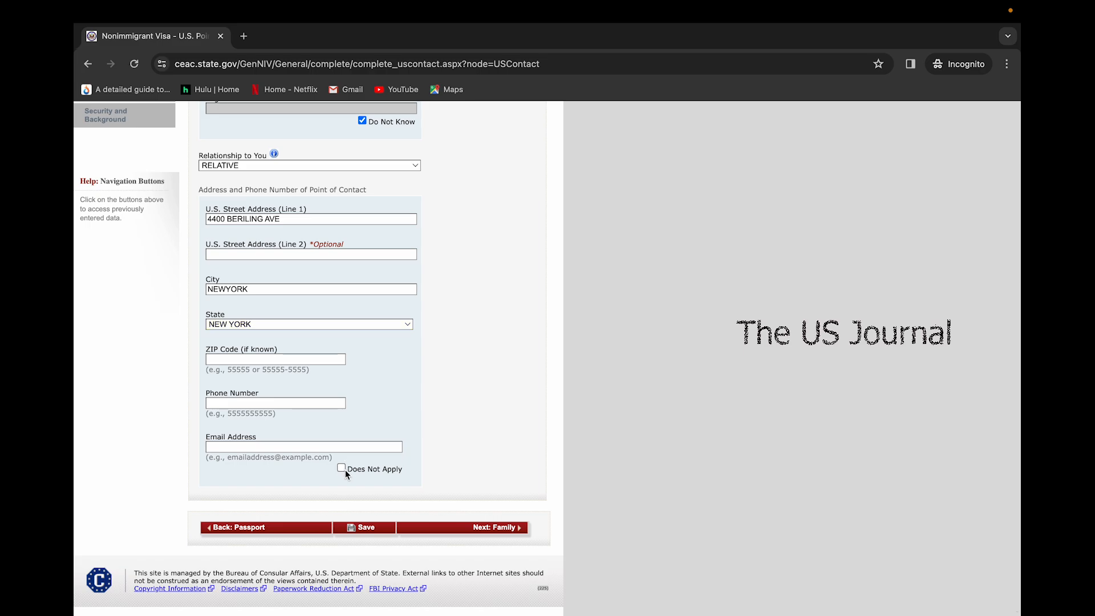
click(341, 468)
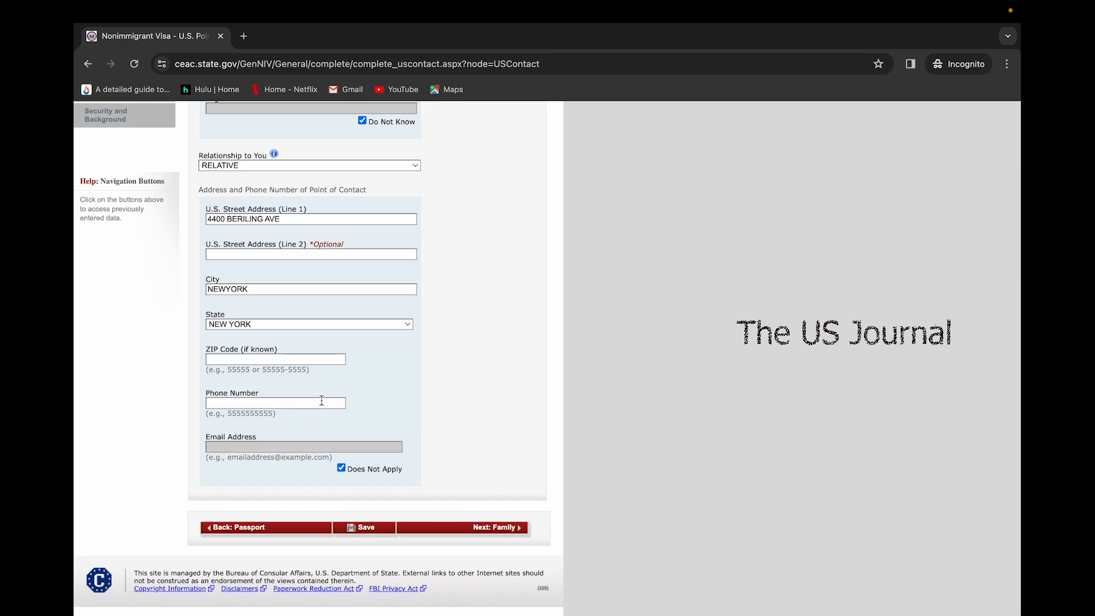
click(322, 402)
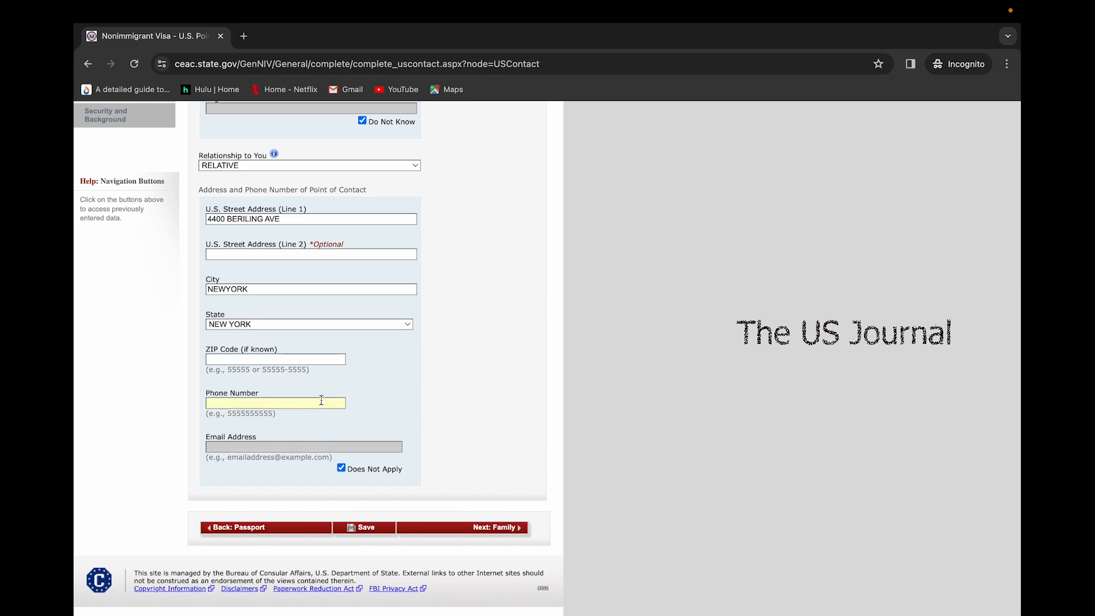
scroll(289, 412, up, 1)
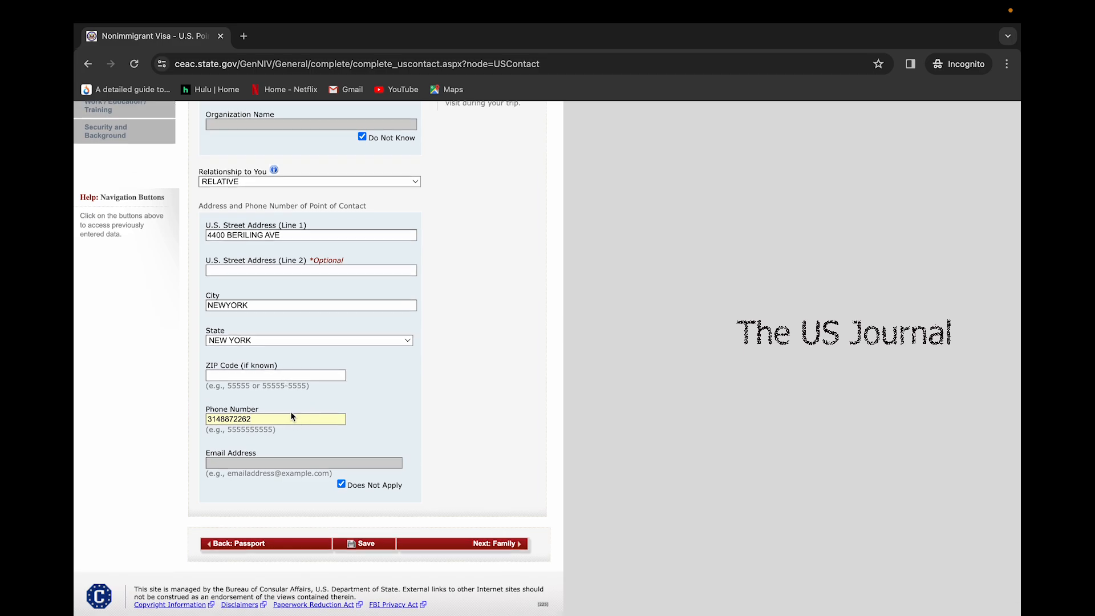
scroll(290, 411, down, 1)
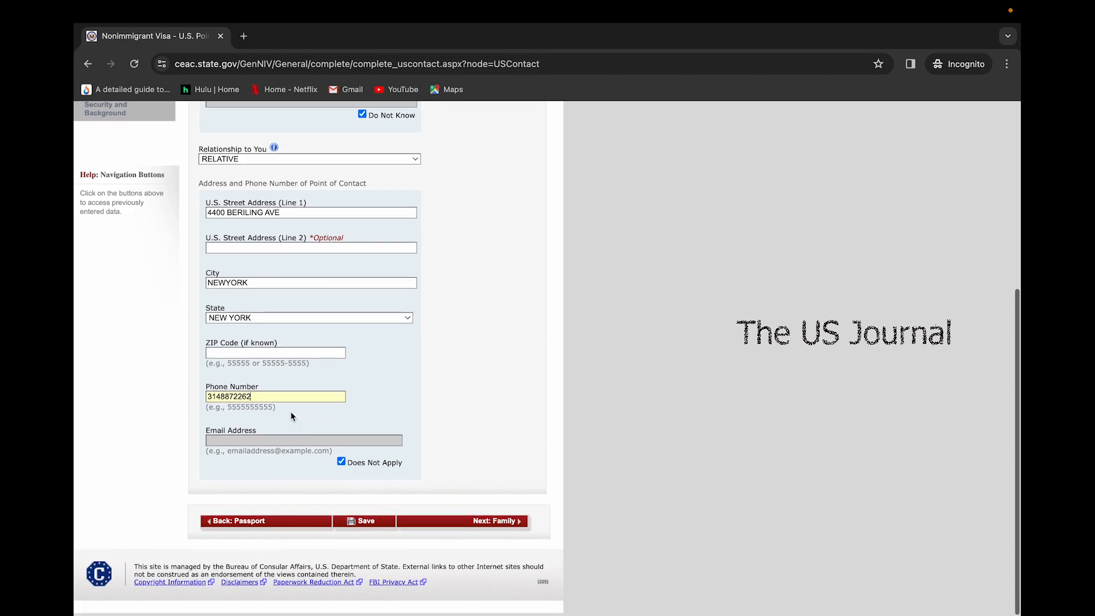
click(455, 531)
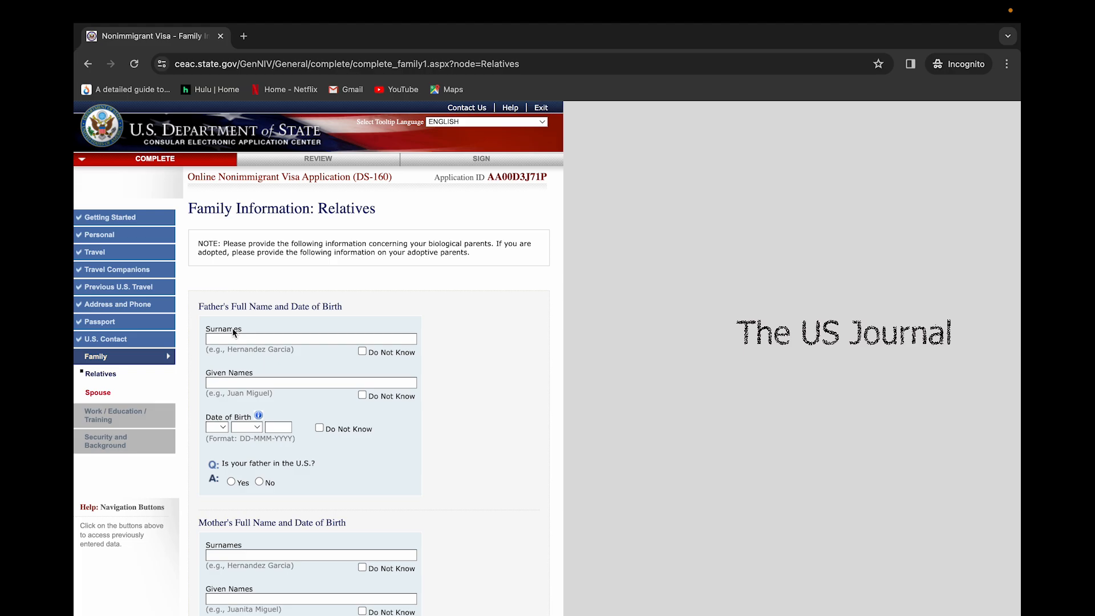
Answer Yes to immediate relatives in the U.S., listing one as CHILD with NONIMMIGRANT status
scroll(278, 403, down, 2)
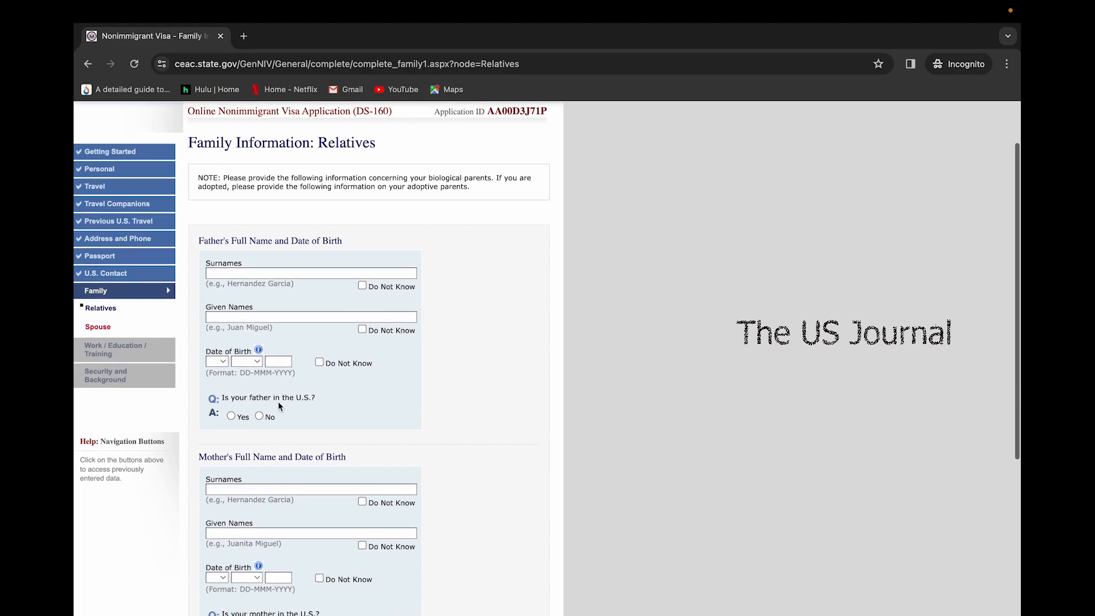
scroll(278, 402, down, 2)
scroll(340, 415, down, 2)
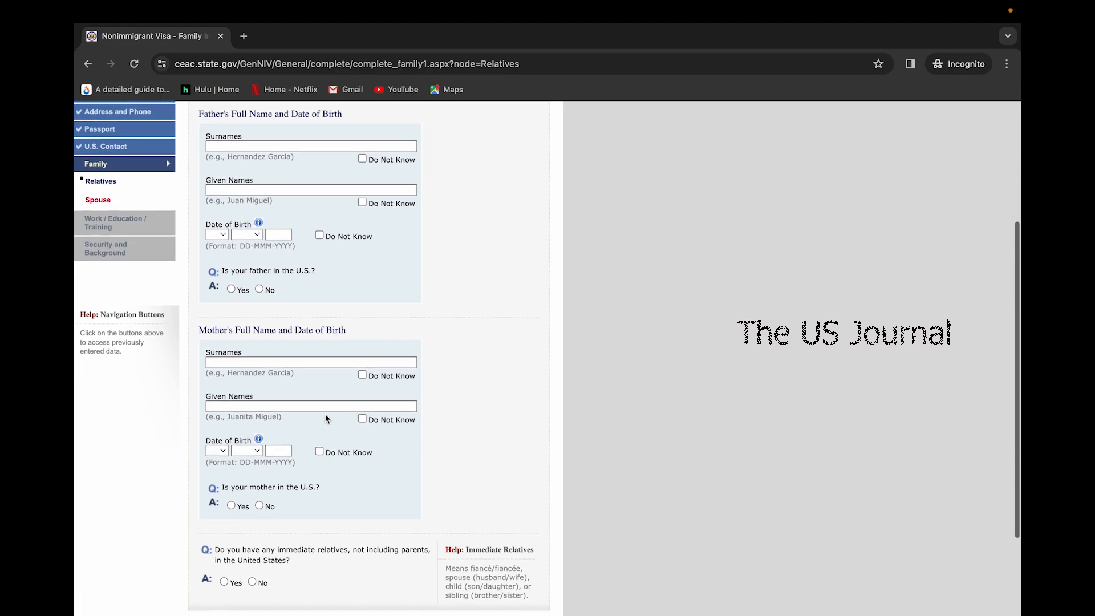
scroll(308, 462, down, 4)
click(225, 459)
scroll(240, 371, down, 3)
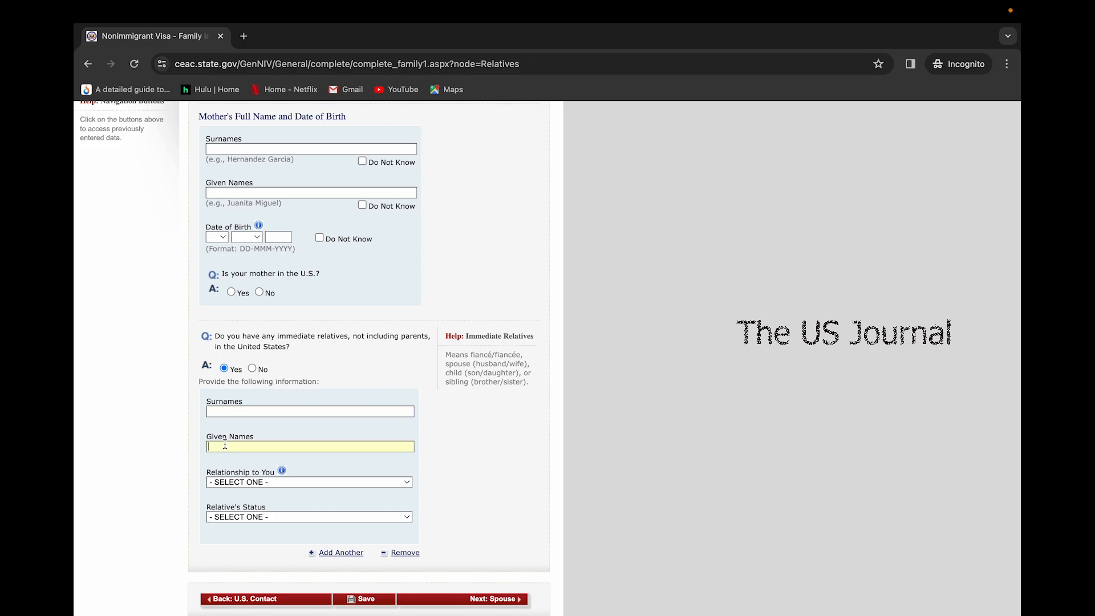
click(261, 484)
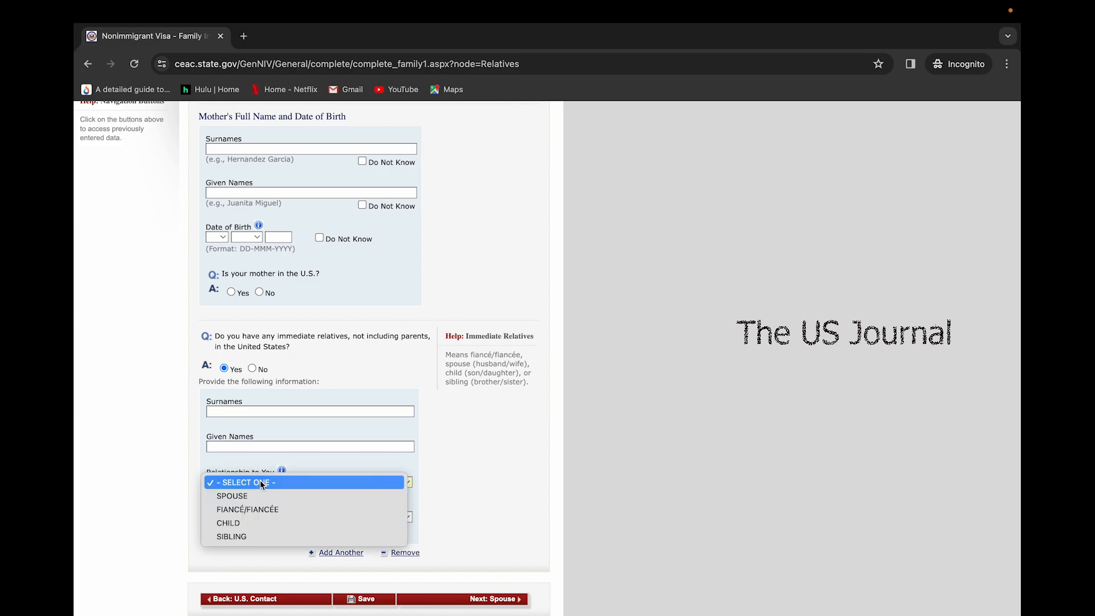
click(241, 522)
click(234, 516)
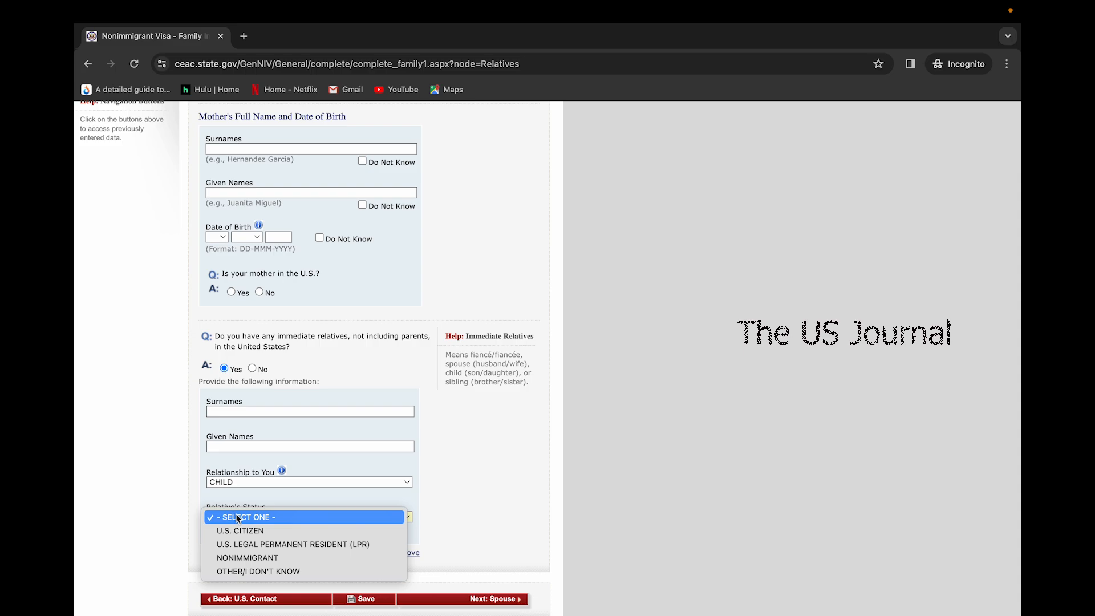
click(250, 557)
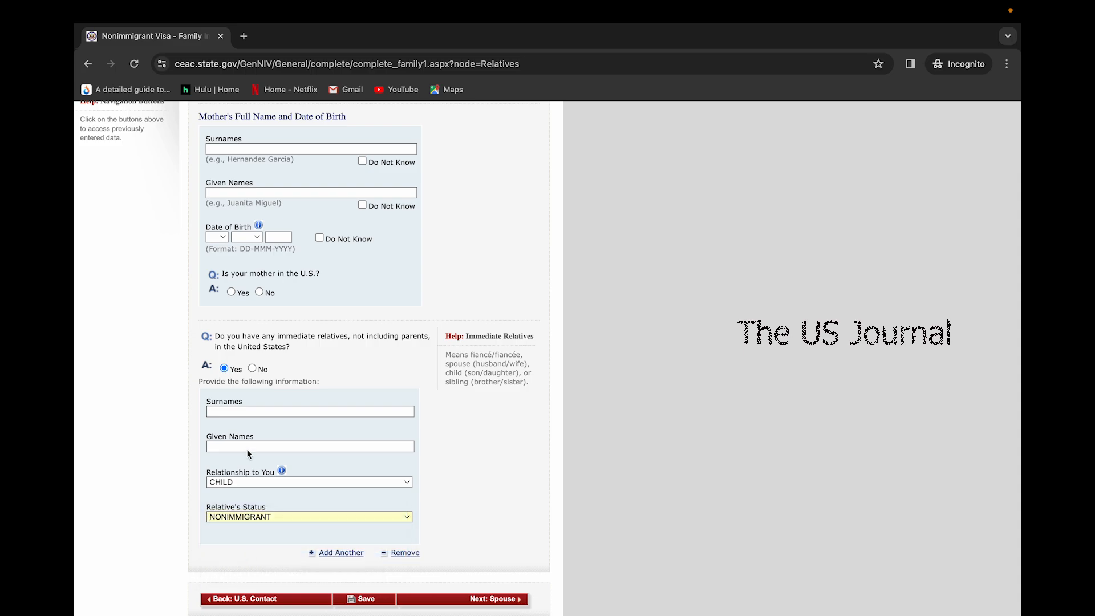
Enter the relative's surname and given names
click(242, 411)
click(254, 447)
scroll(303, 524, up, 3)
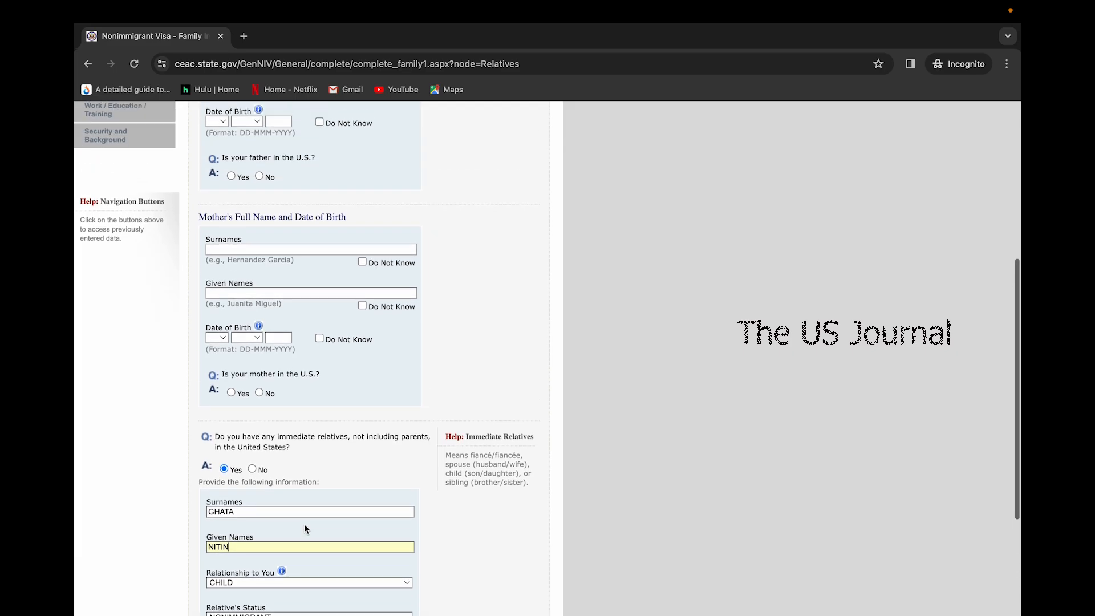
scroll(282, 254, down, 1)
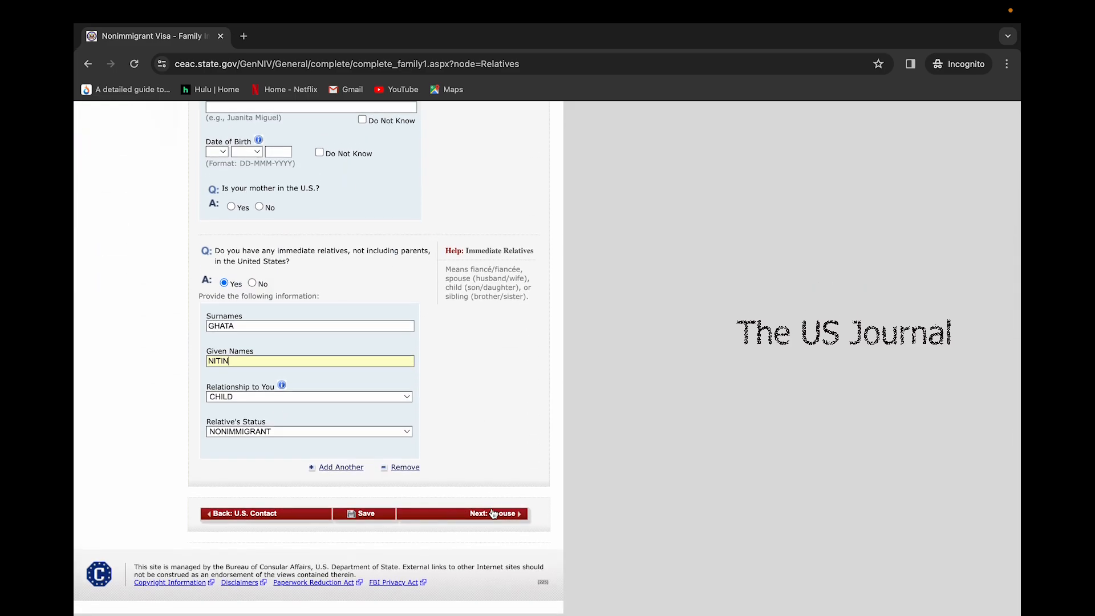
mouse_move(735, 2)
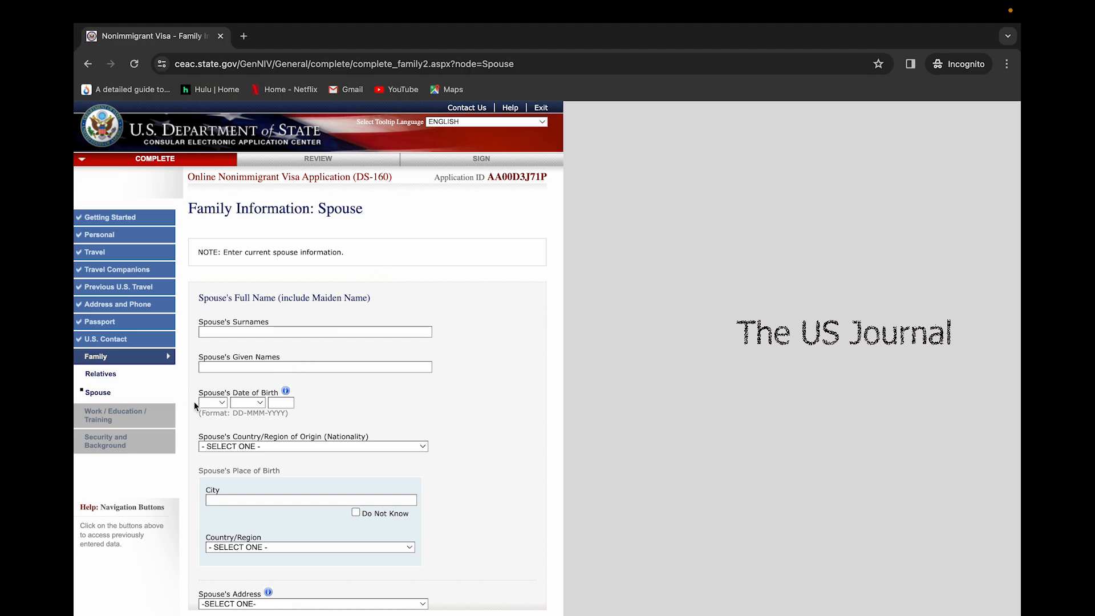
Choose SAME AS HOME ADDRESS in the Spouse's Address dropdown
scroll(249, 411, down, 1)
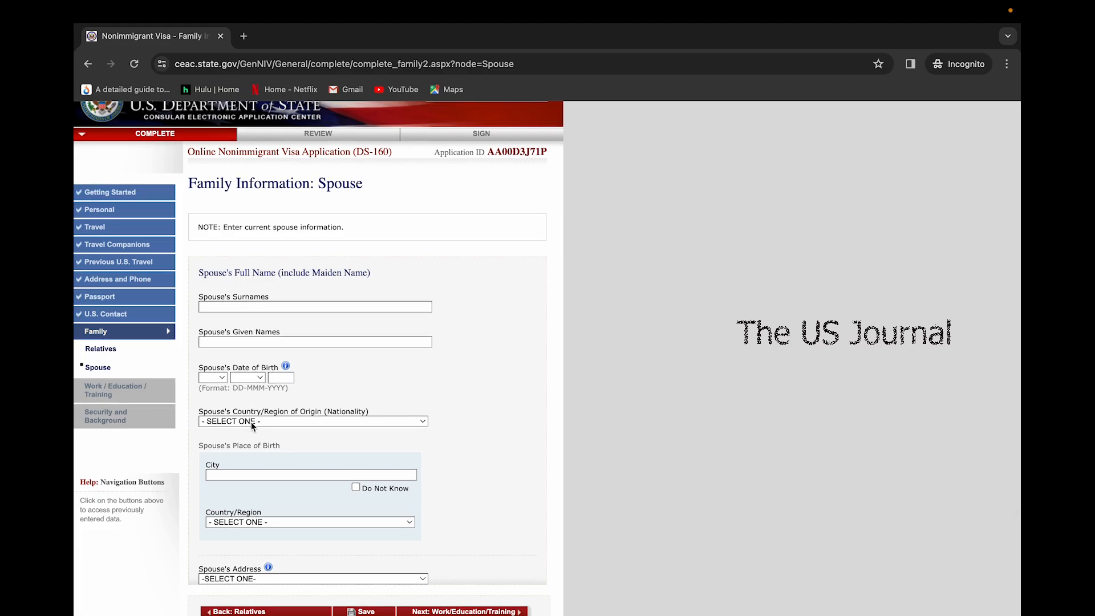
scroll(251, 425, down, 2)
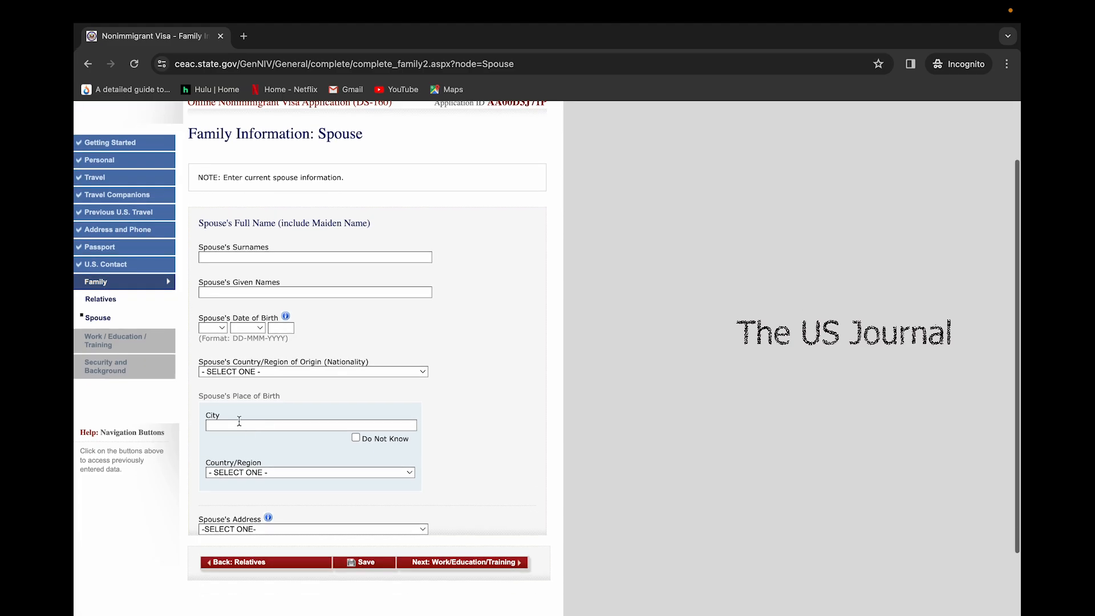
click(246, 532)
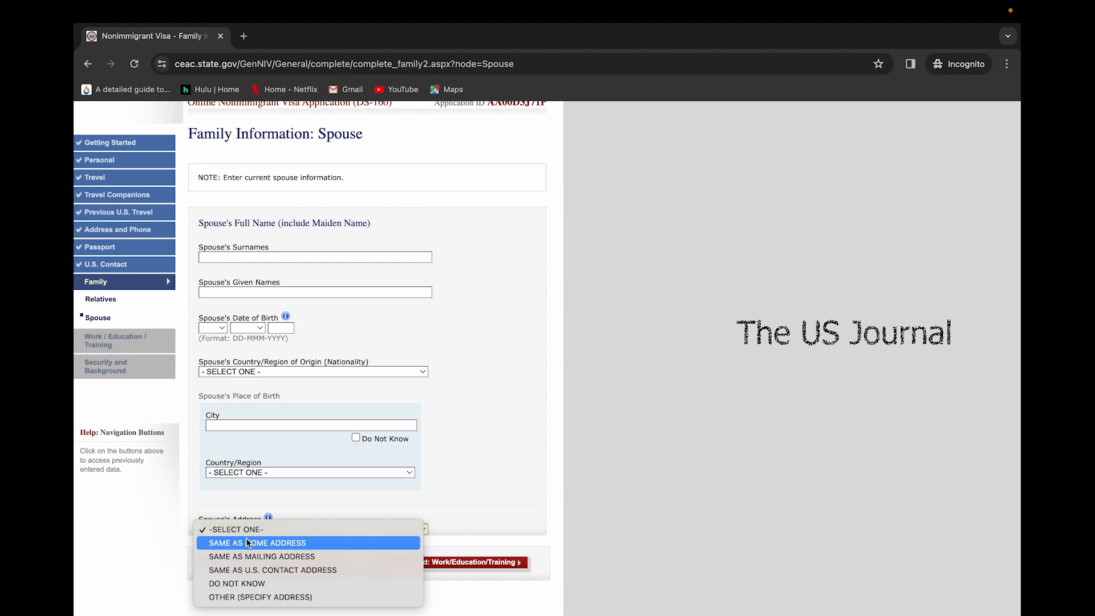
click(249, 543)
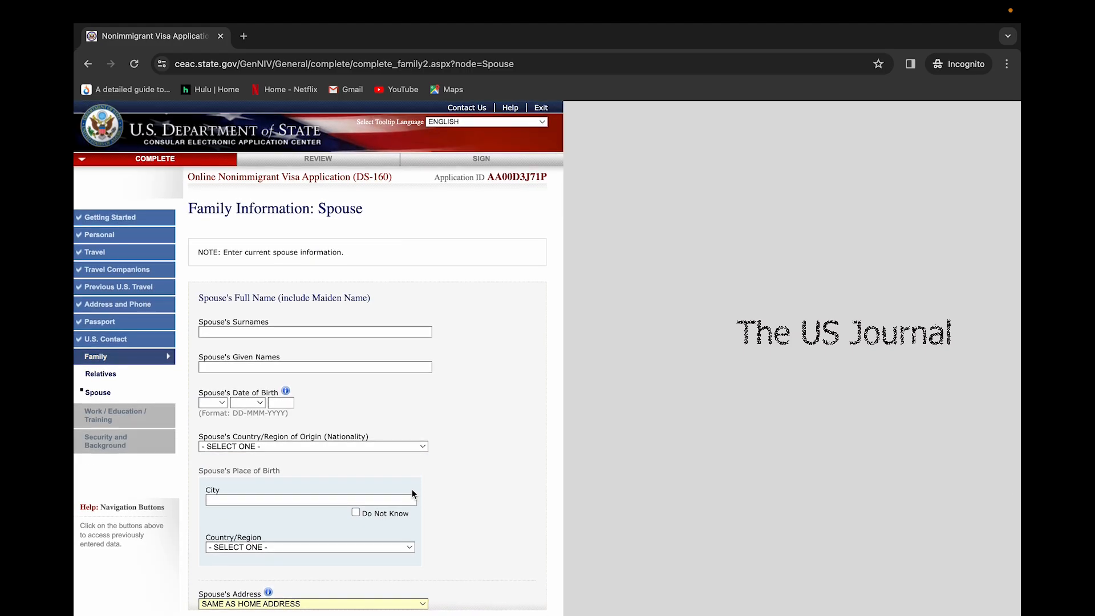
scroll(412, 491, down, 5)
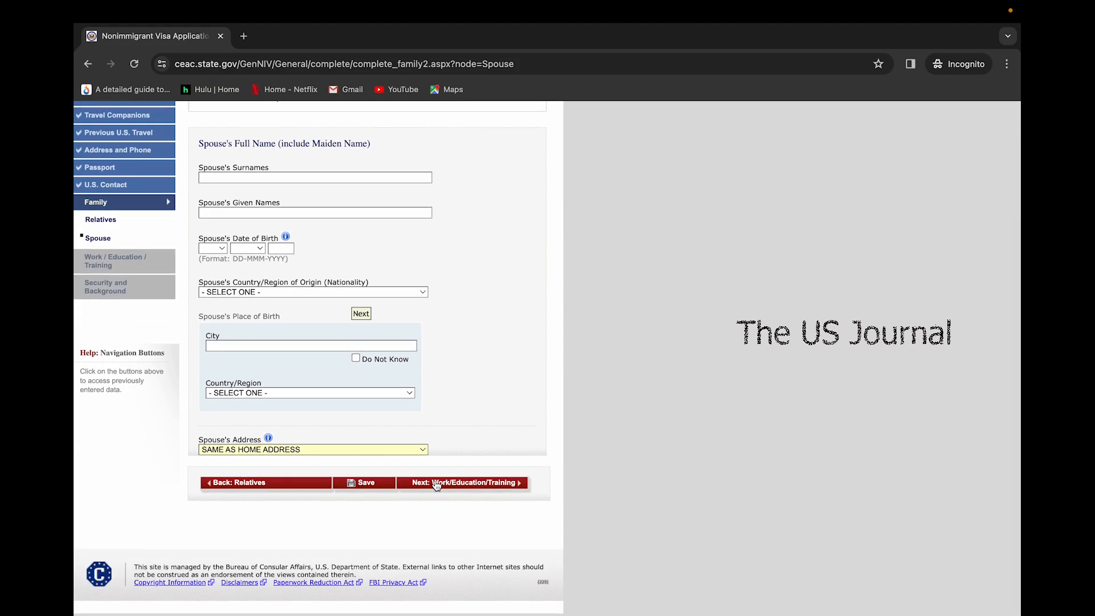
Go to Present Work/Education/Training and pick HOMEMAKER as the primary occupation
click(437, 484)
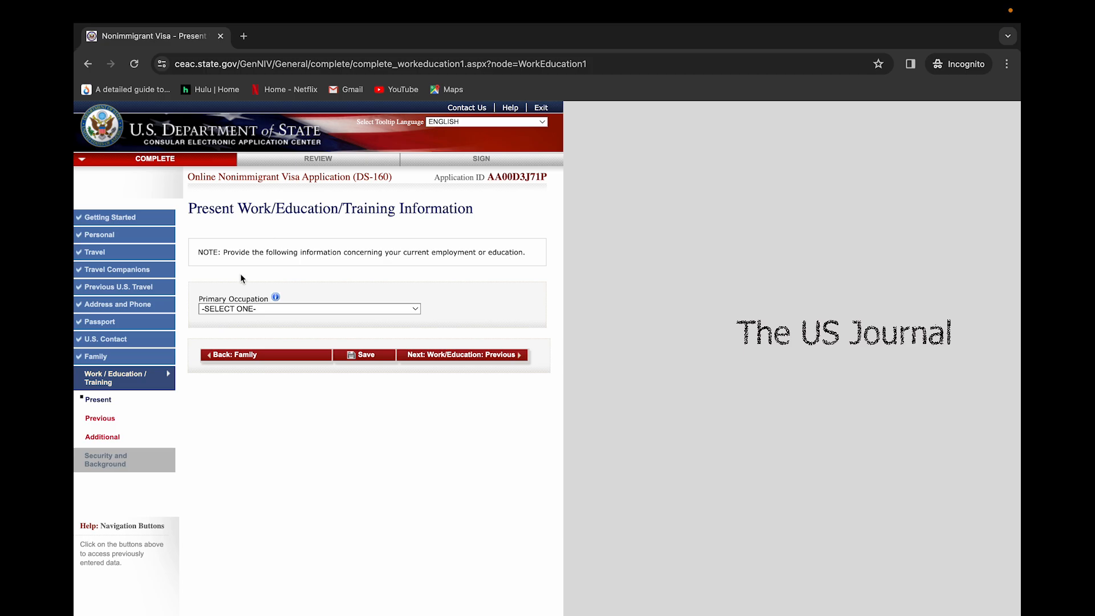
click(275, 309)
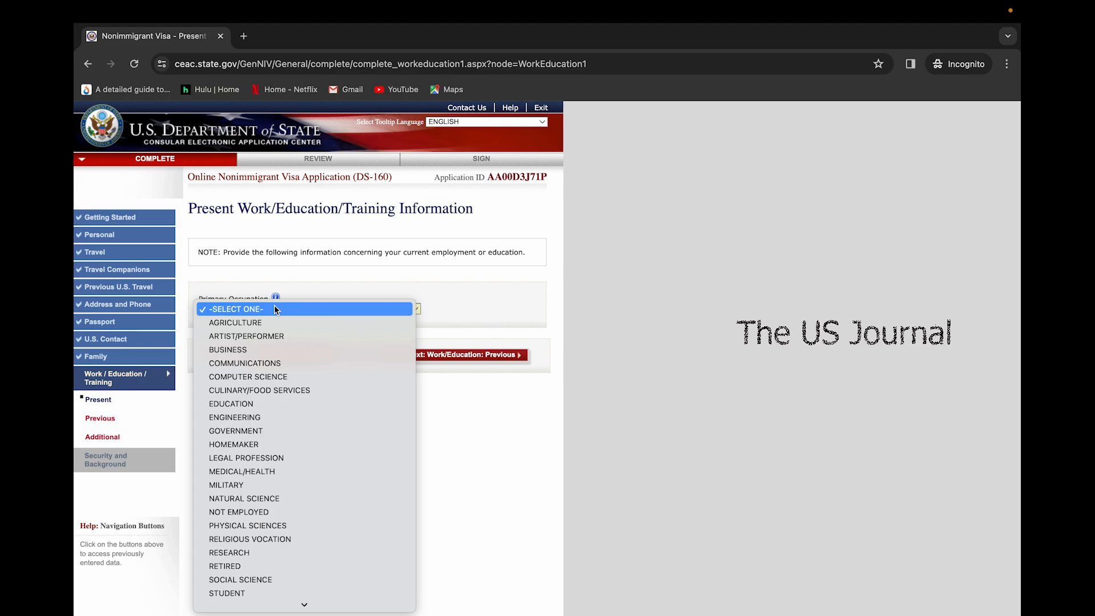
click(235, 446)
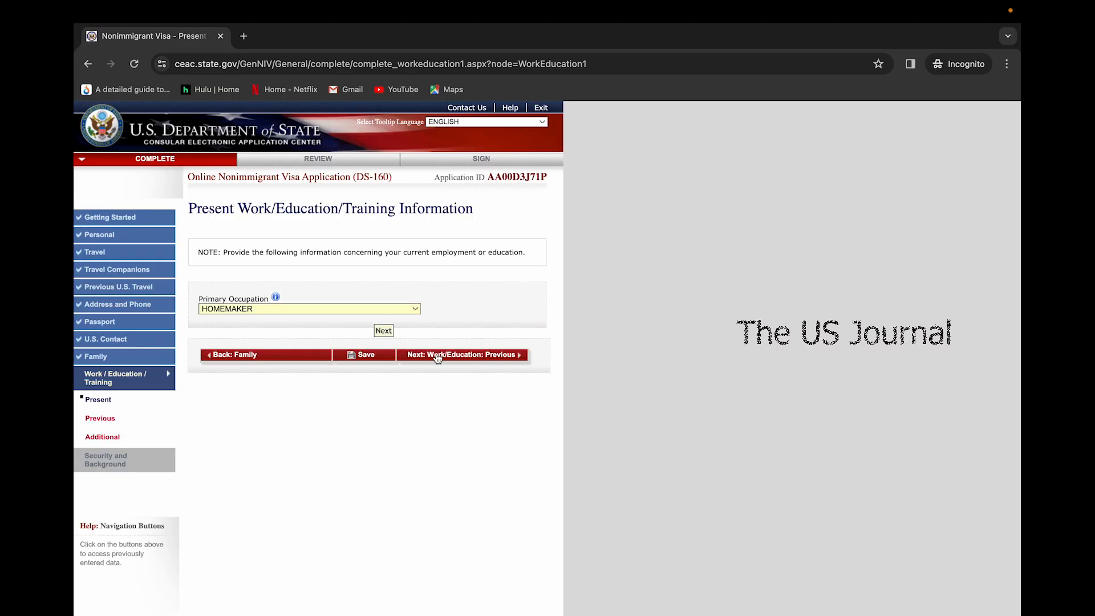
click(379, 309)
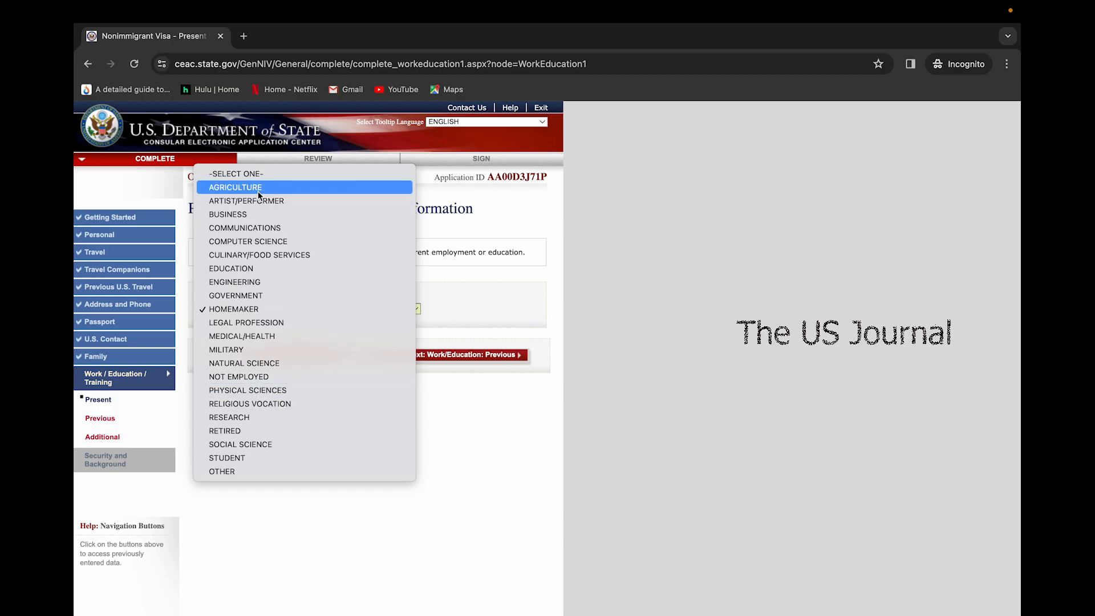
Try GOVERNMENT, then AGRICULTURE as the primary occupation
click(273, 294)
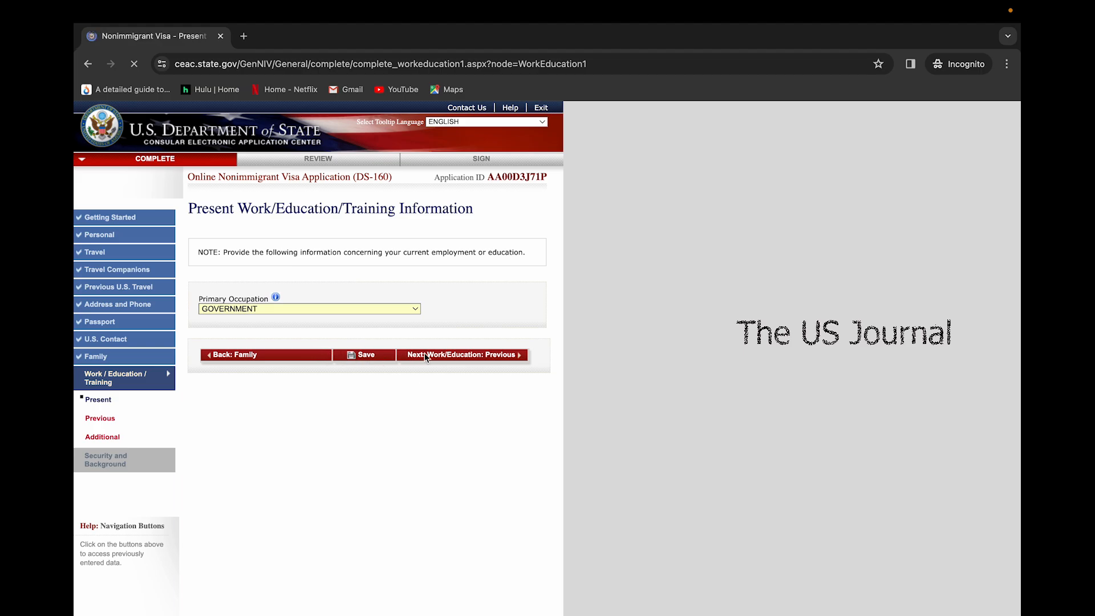
scroll(286, 372, down, 1)
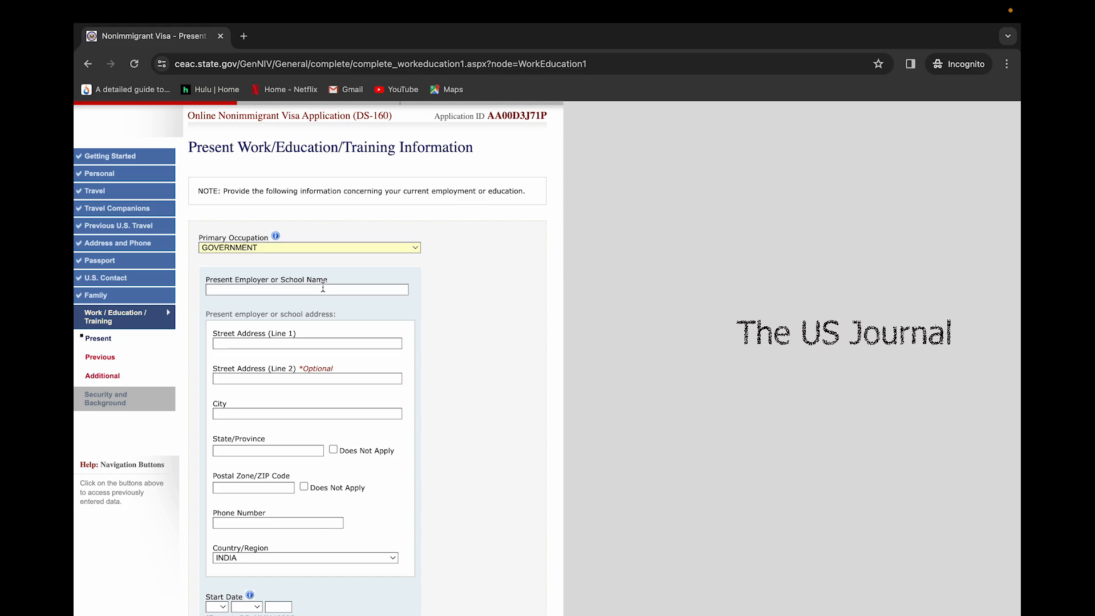
scroll(263, 425, down, 1)
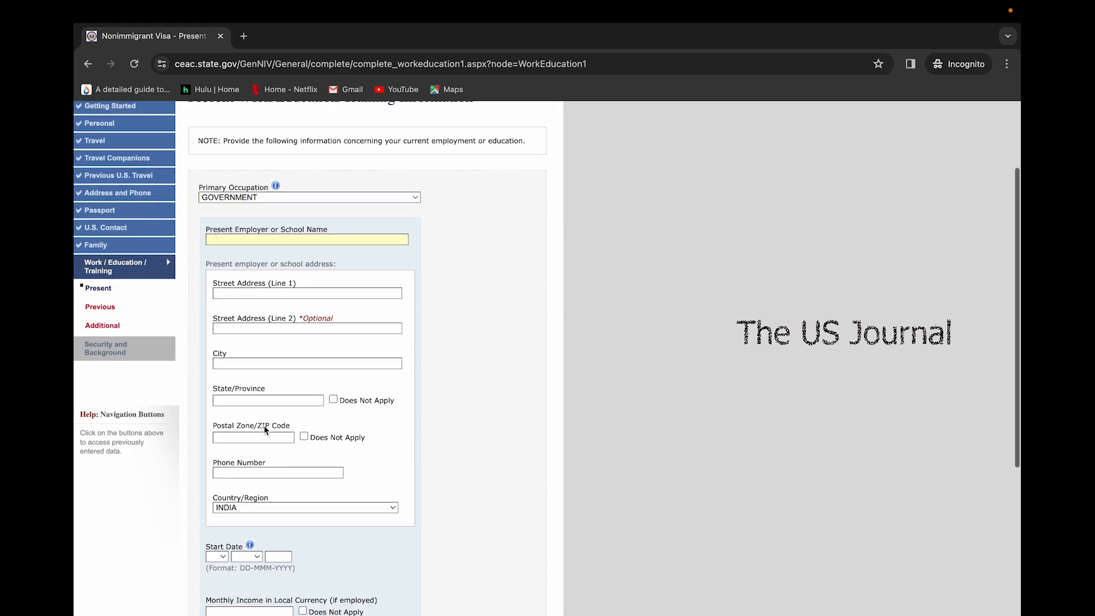
scroll(263, 430, down, 3)
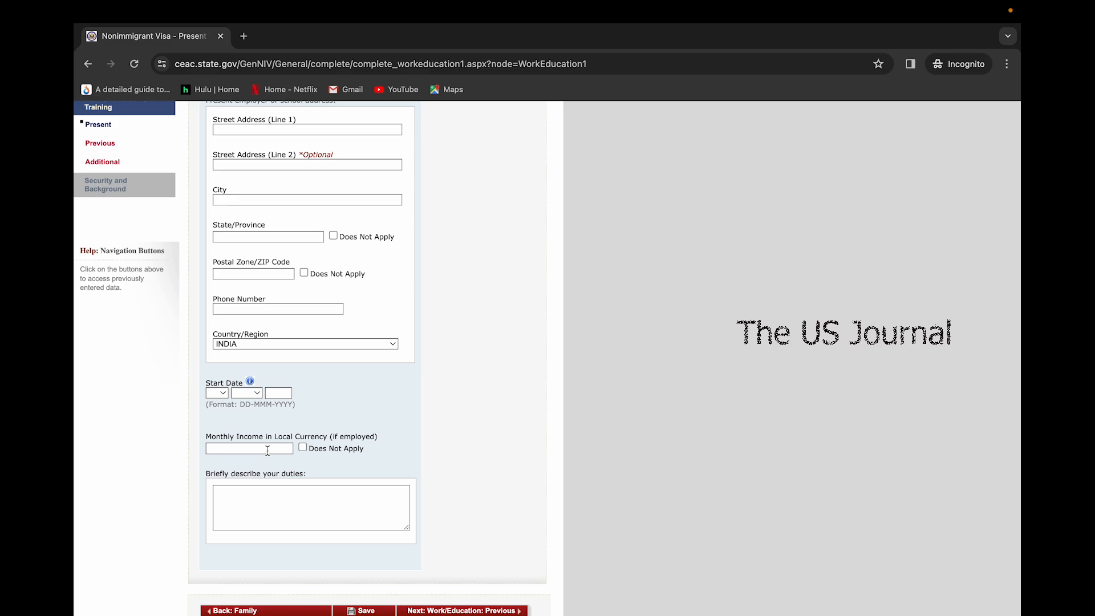
scroll(268, 451, up, 5)
click(299, 309)
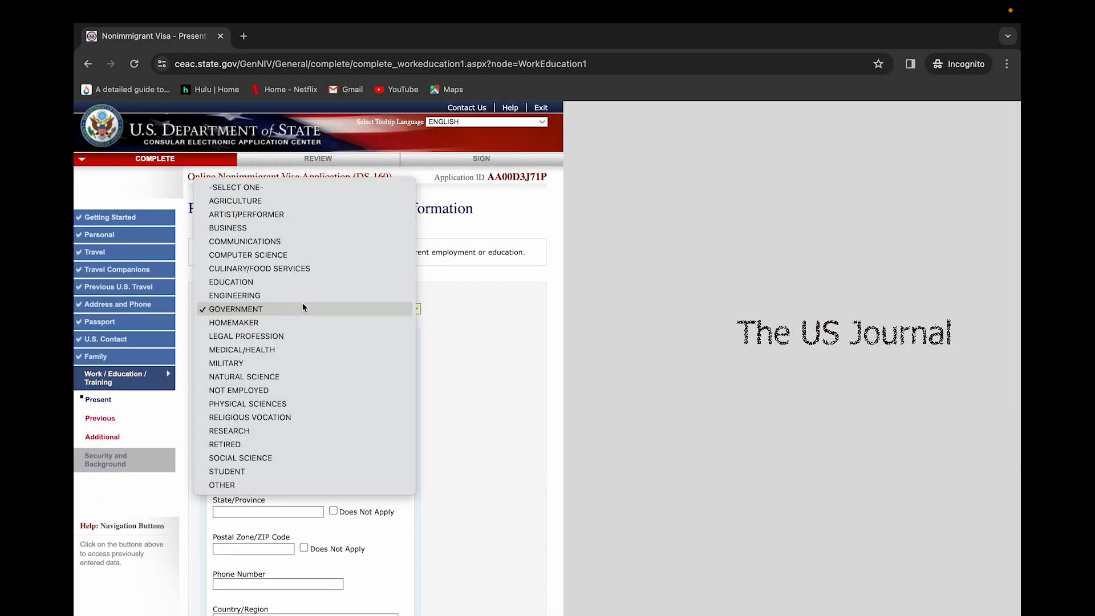
click(269, 201)
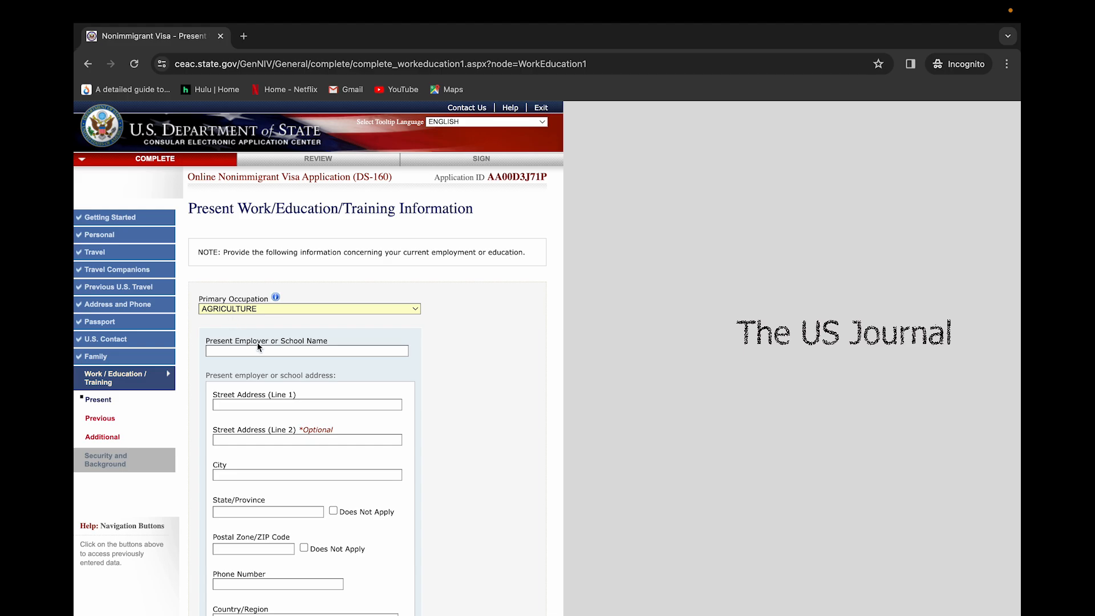
Set the primary occupation back to HOMEMAKER and continue to Previous Work/Education
scroll(258, 347, down, 2)
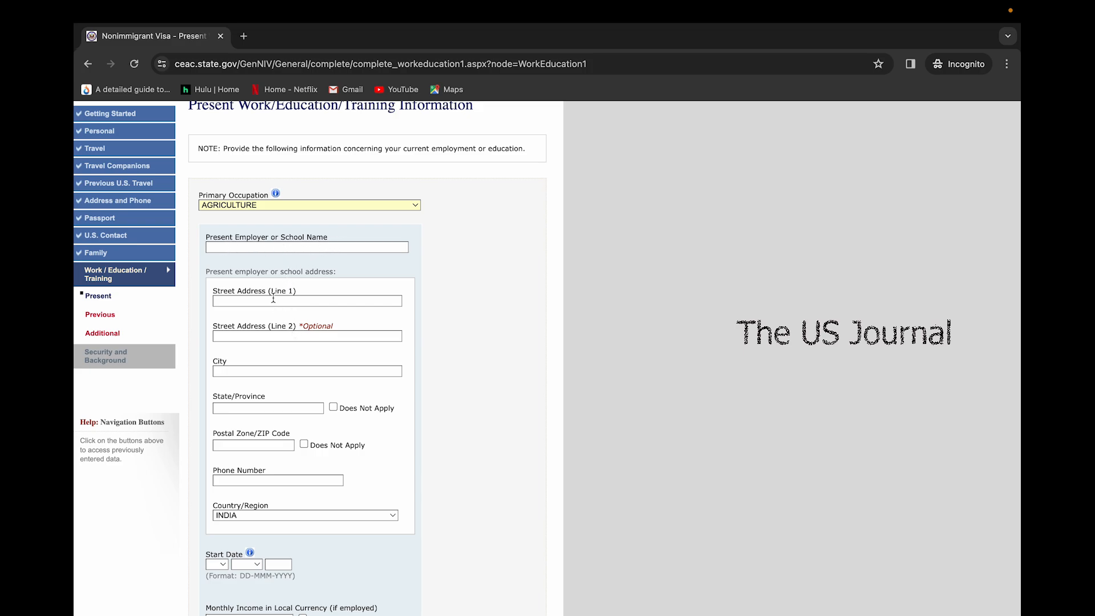
scroll(299, 323, down, 3)
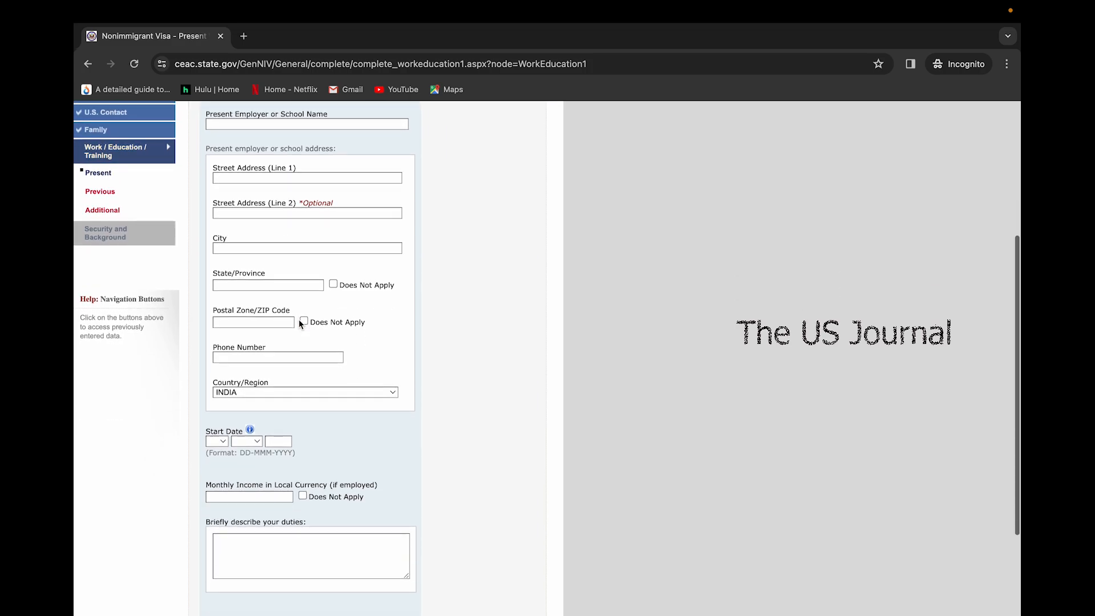
scroll(220, 513, down, 1)
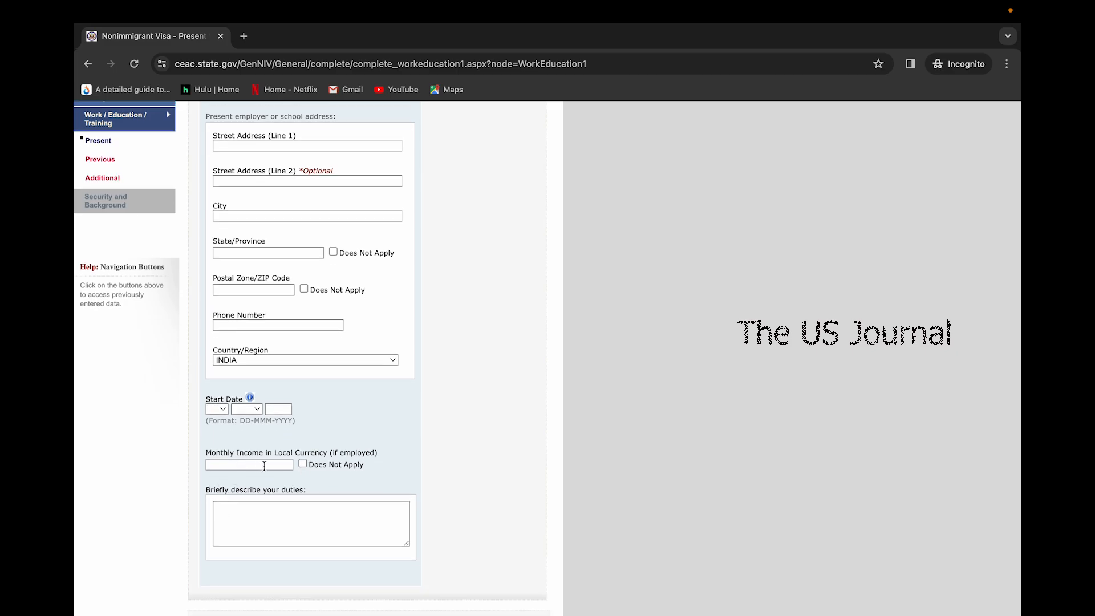
scroll(264, 466, up, 1)
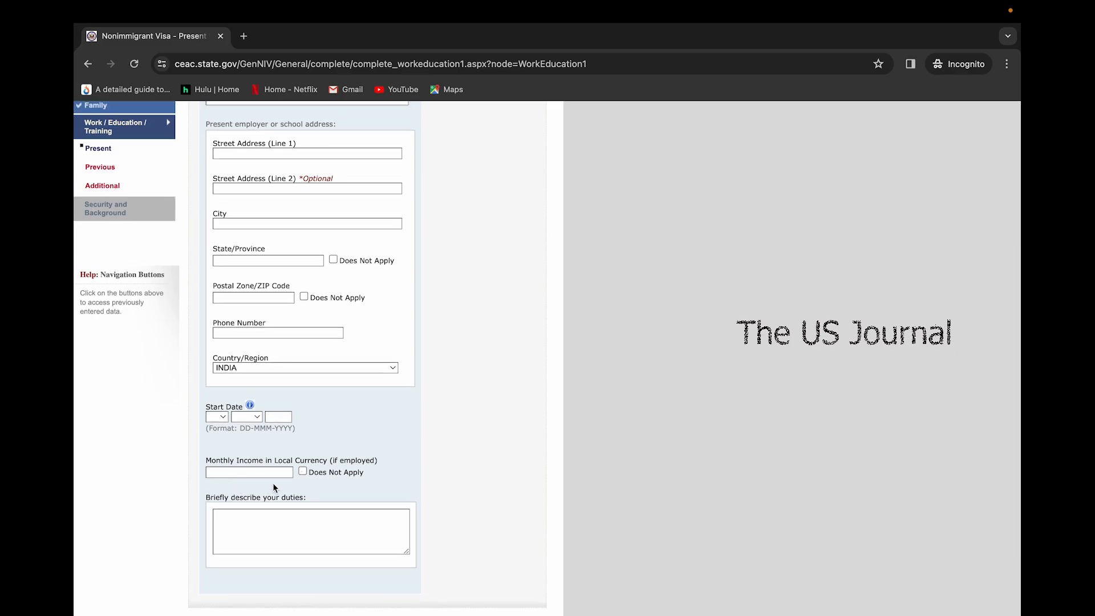
scroll(272, 484, up, 8)
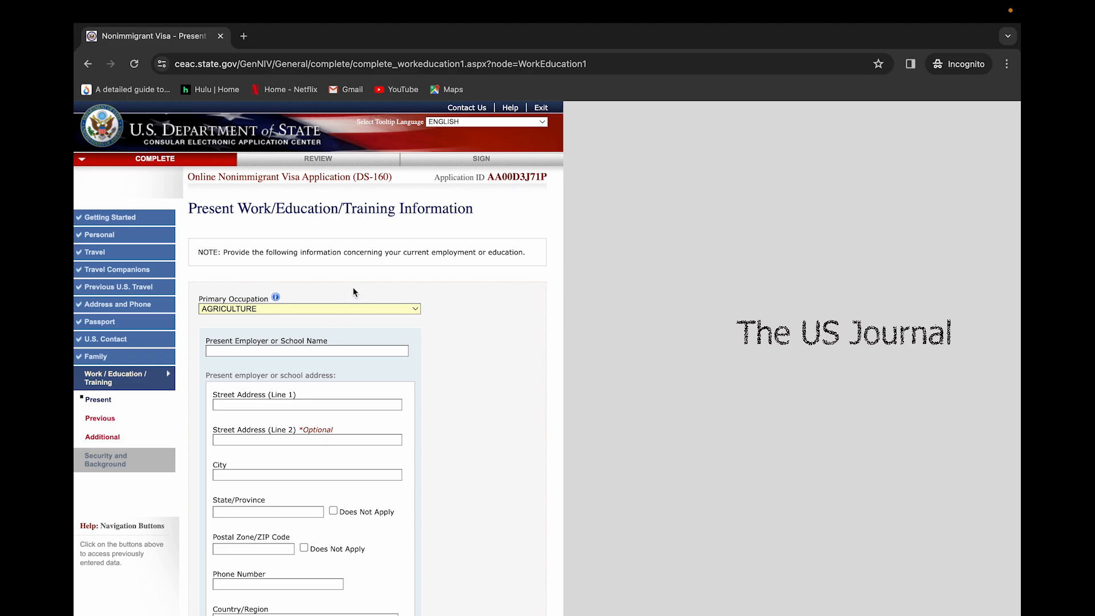
click(355, 306)
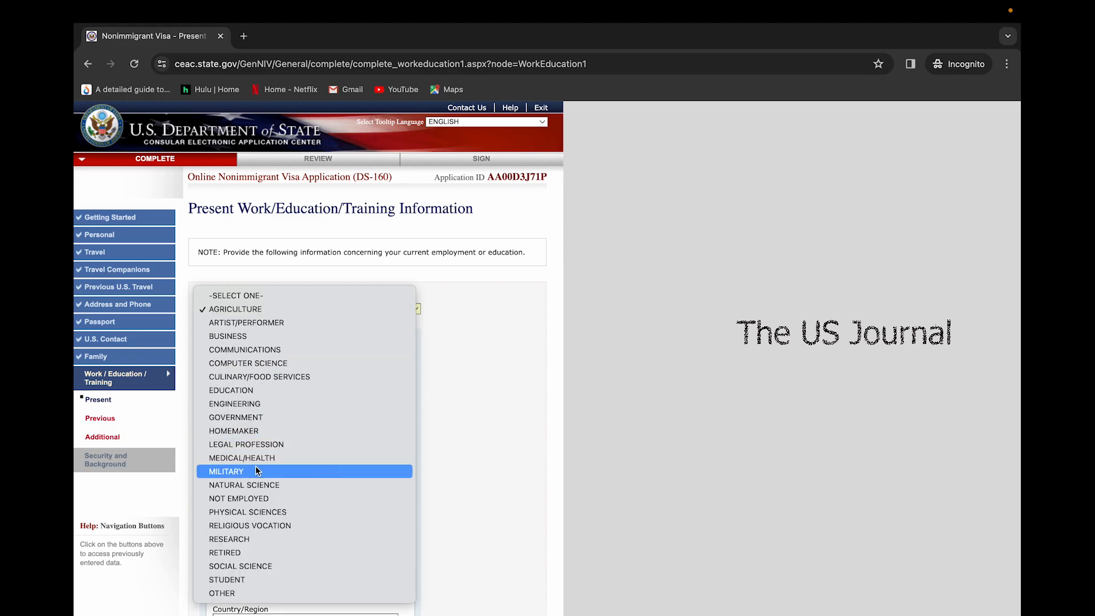
click(248, 434)
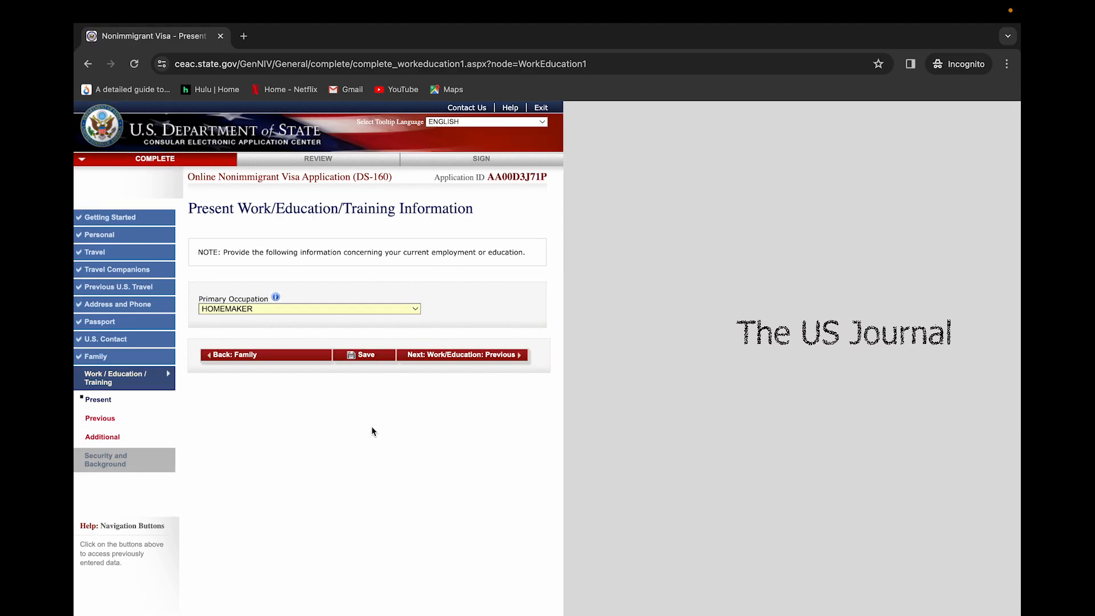
click(439, 356)
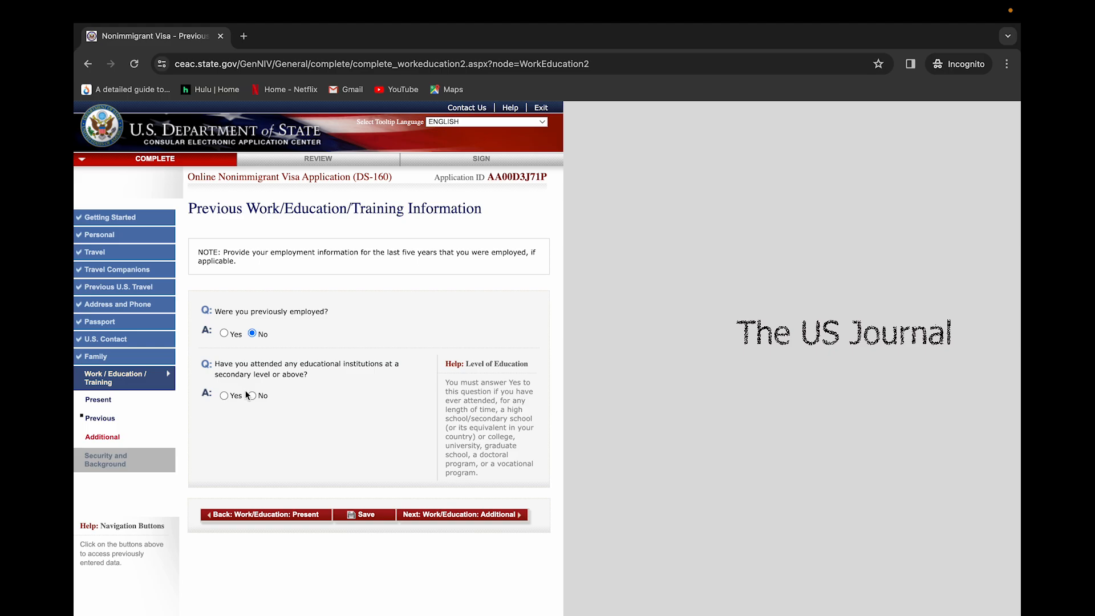
Switch the education answer from Yes to No and continue to the Additional page
click(227, 394)
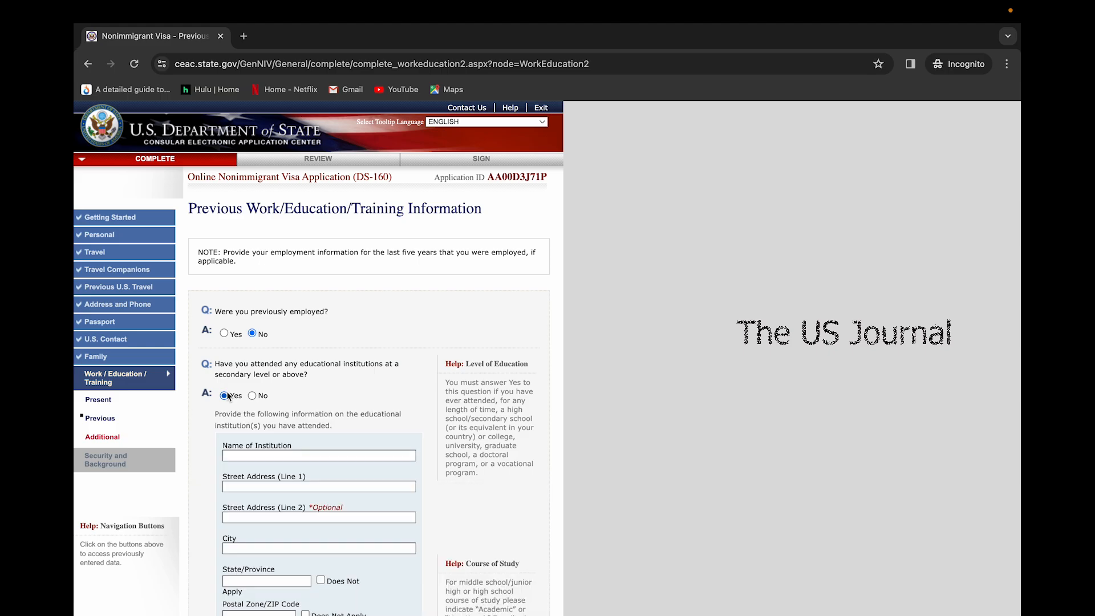
scroll(334, 539, down, 3)
scroll(335, 544, down, 3)
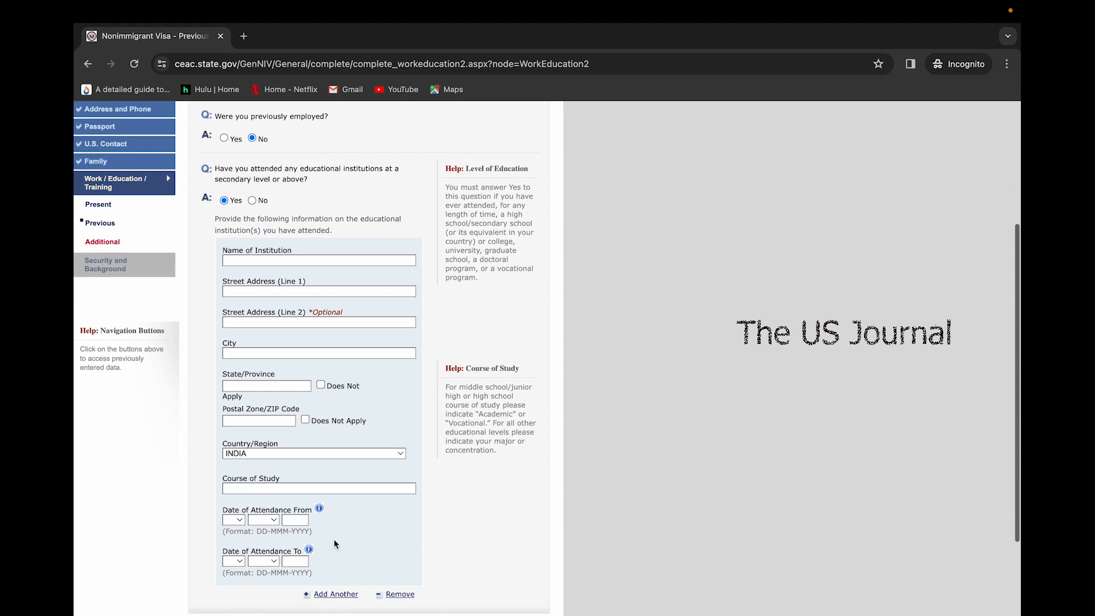
scroll(335, 543, down, 3)
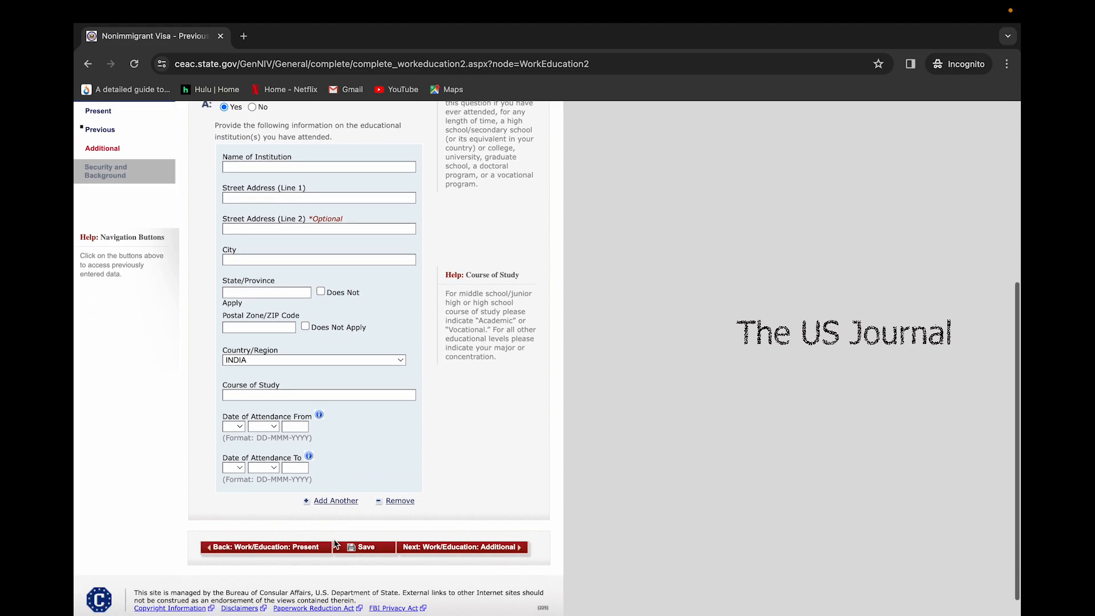
scroll(366, 279, up, 5)
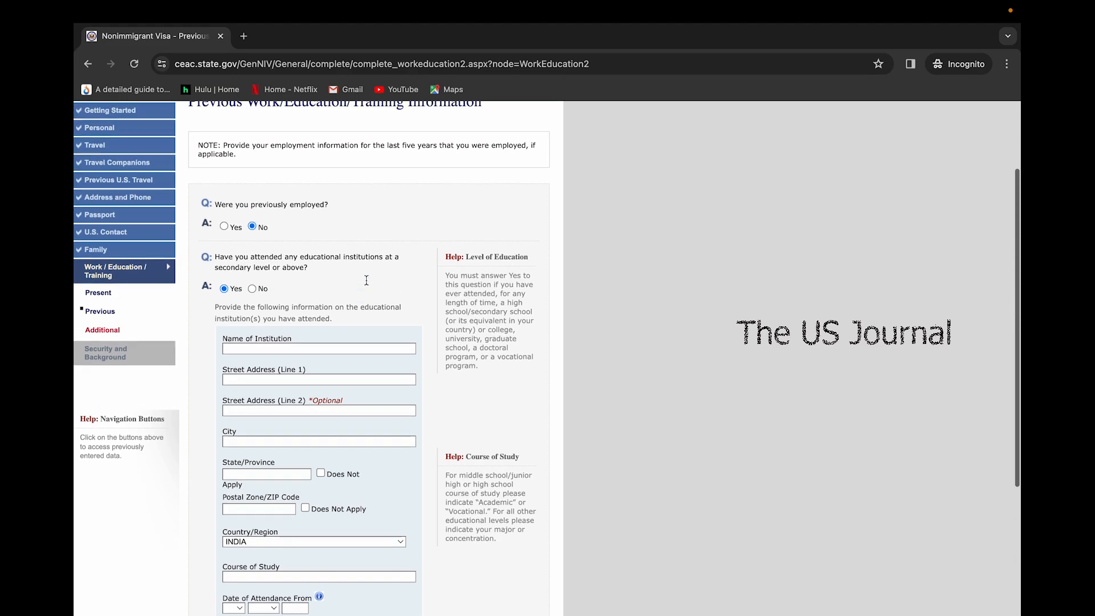
click(252, 300)
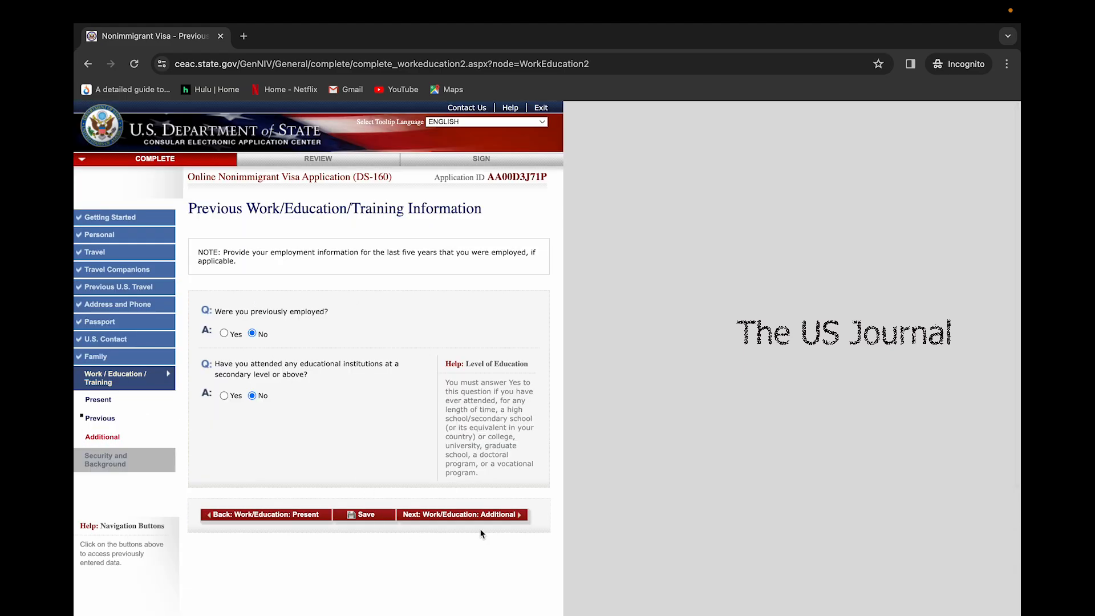
click(479, 515)
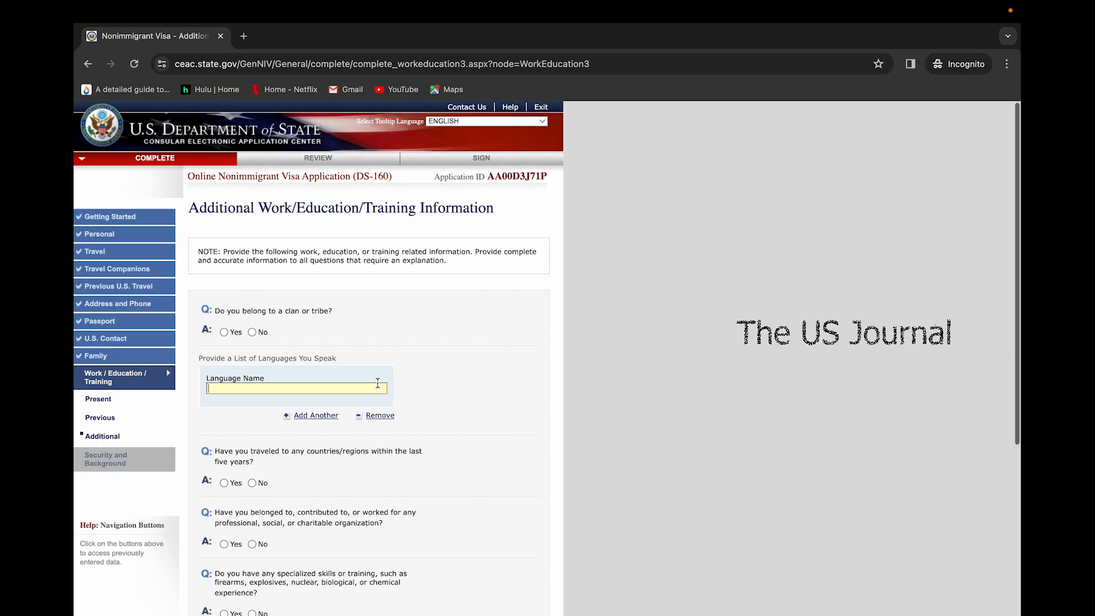
Answer No to the clan or tribe question and enter ENGLISH as the spoken language
scroll(212, 348, down, 1)
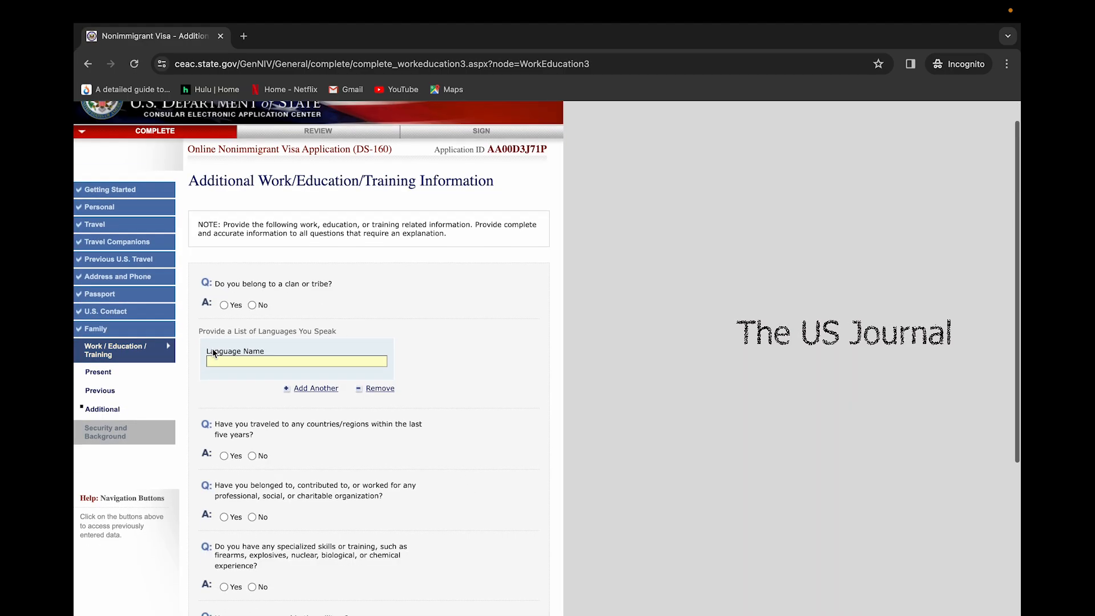
click(252, 305)
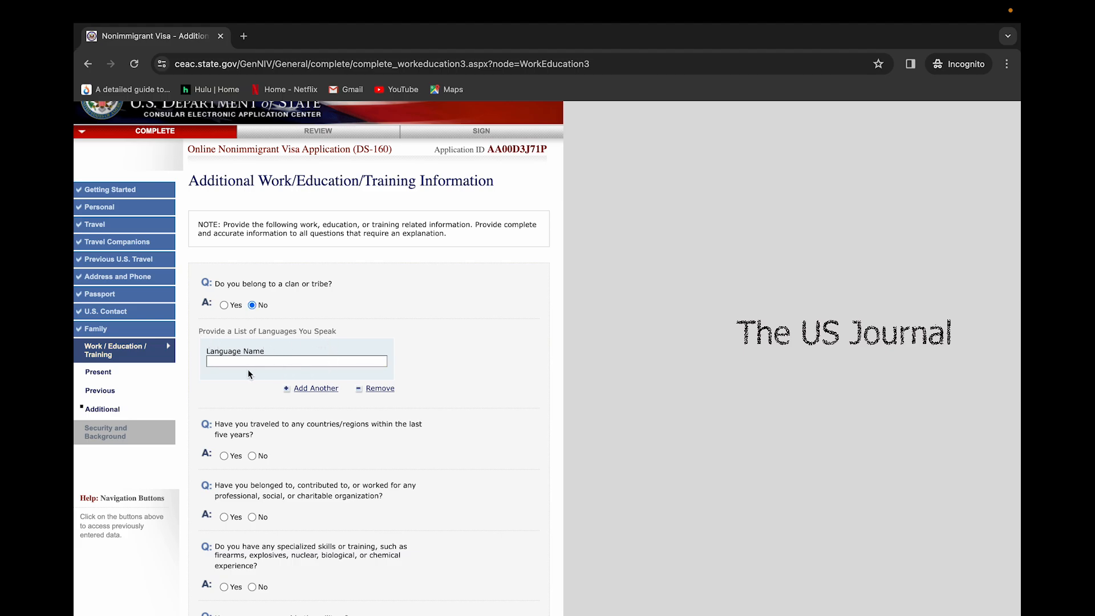
click(289, 360)
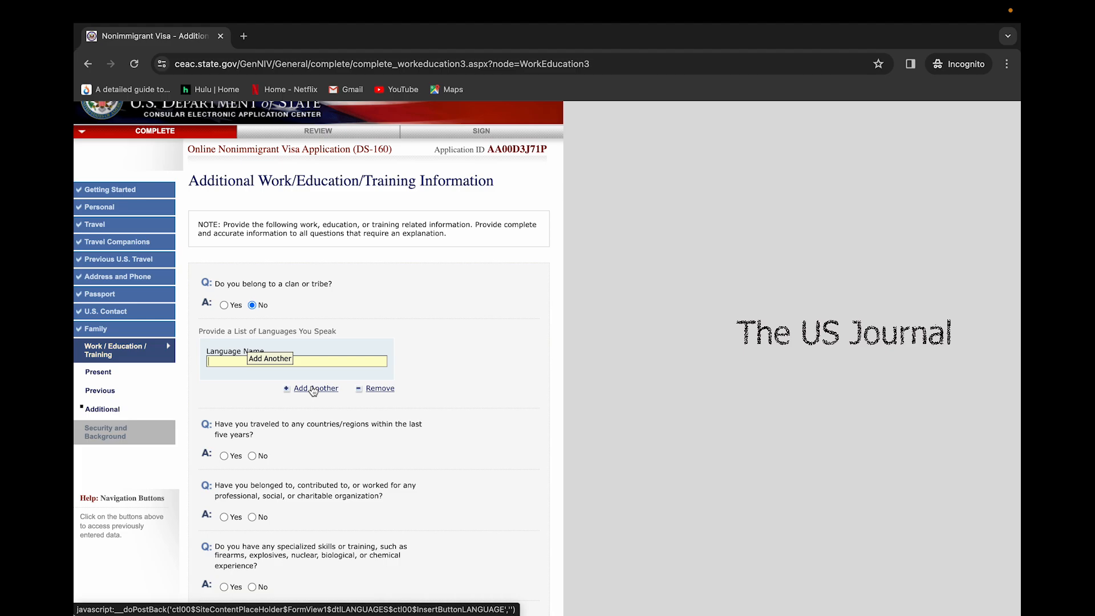
scroll(252, 439, down, 2)
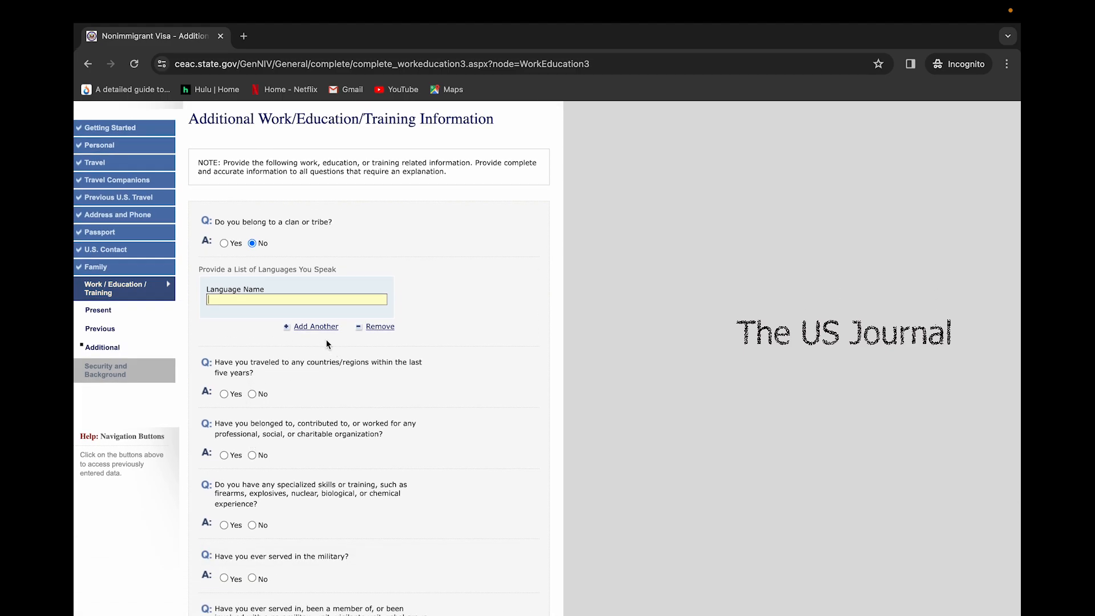
text(ENGLISGH)
Answer No to recent travel, organization membership and military service, then continue to Security Part 1
click(227, 395)
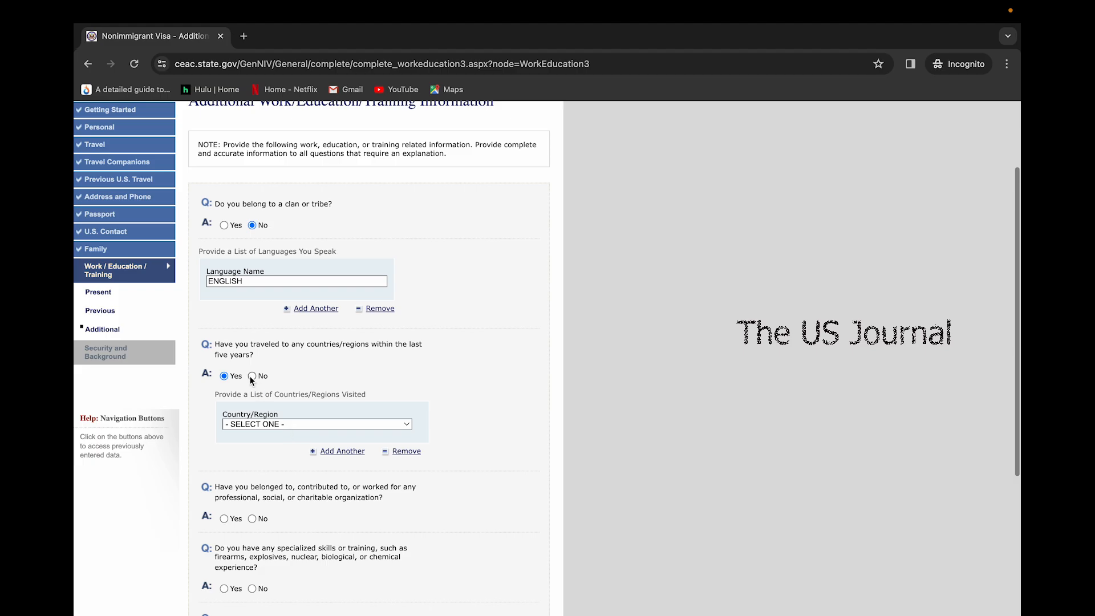
click(252, 378)
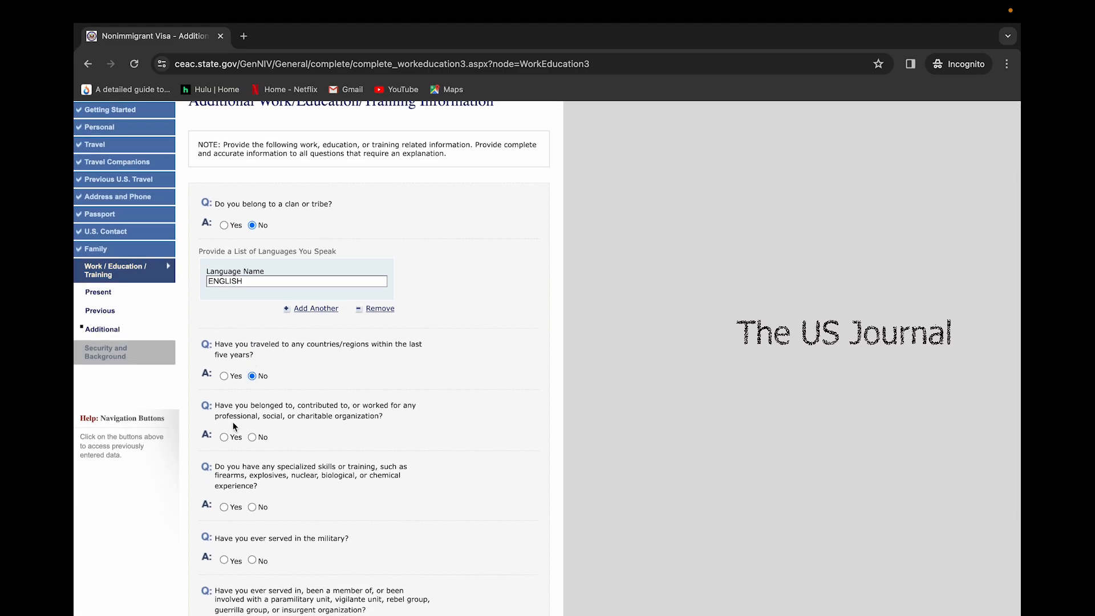
scroll(256, 439, down, 3)
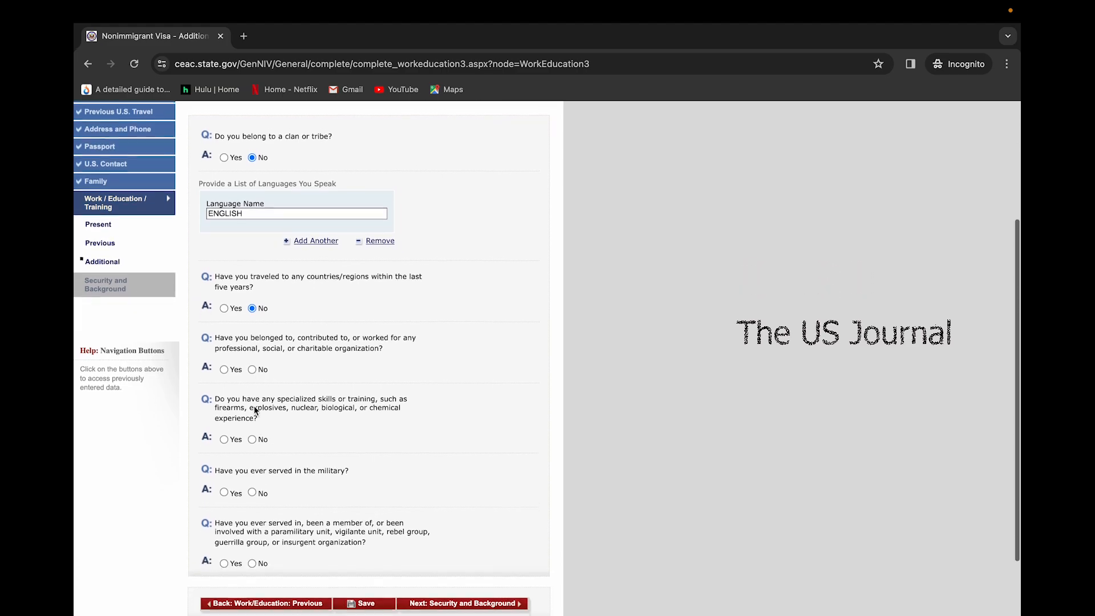
click(252, 359)
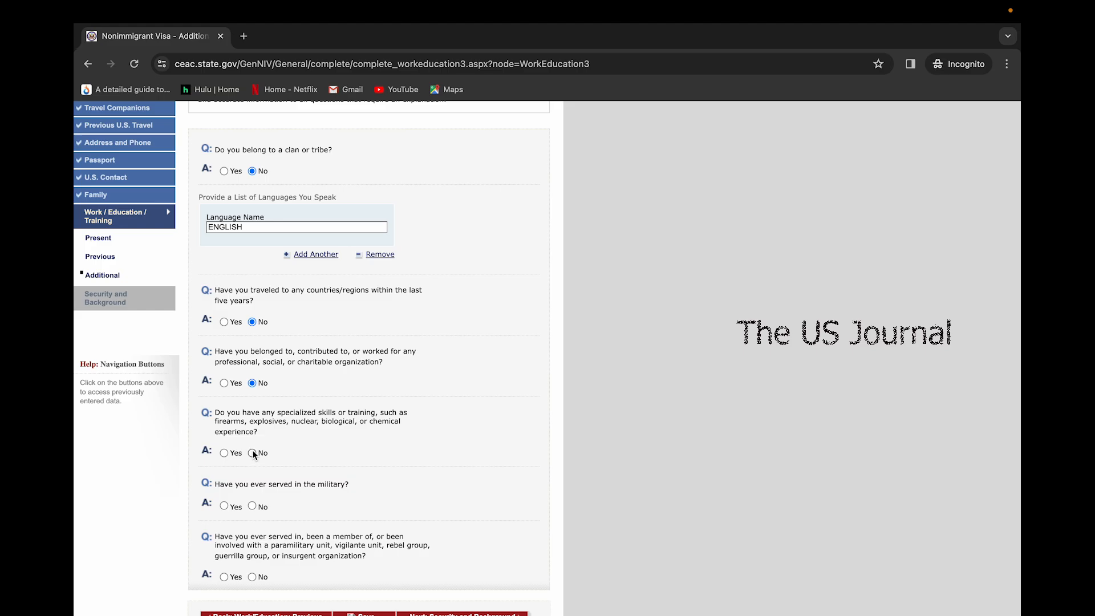
scroll(252, 454, down, 3)
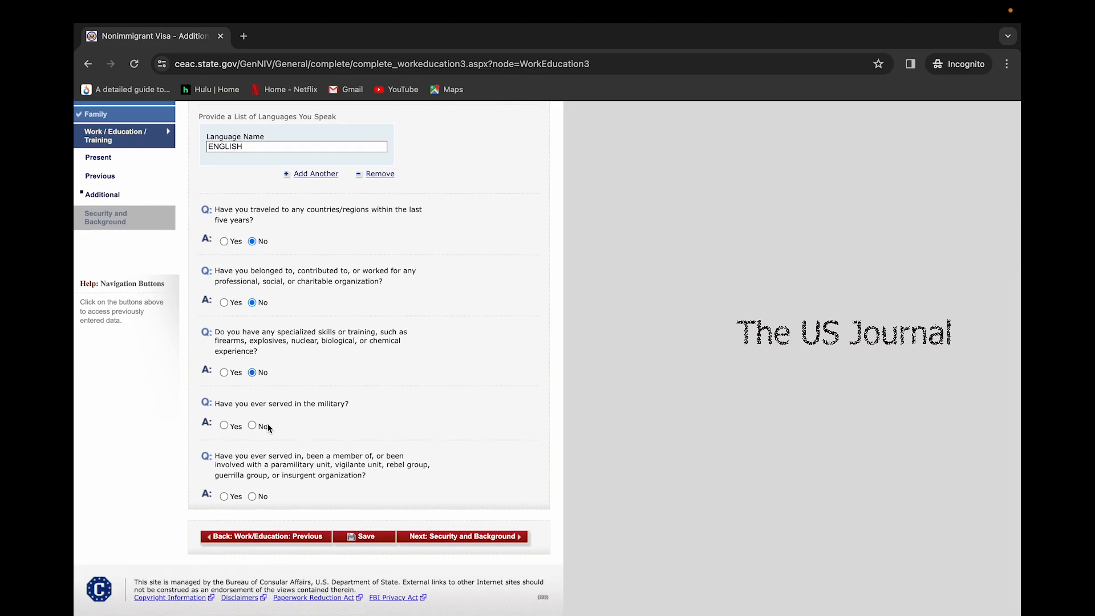
click(252, 426)
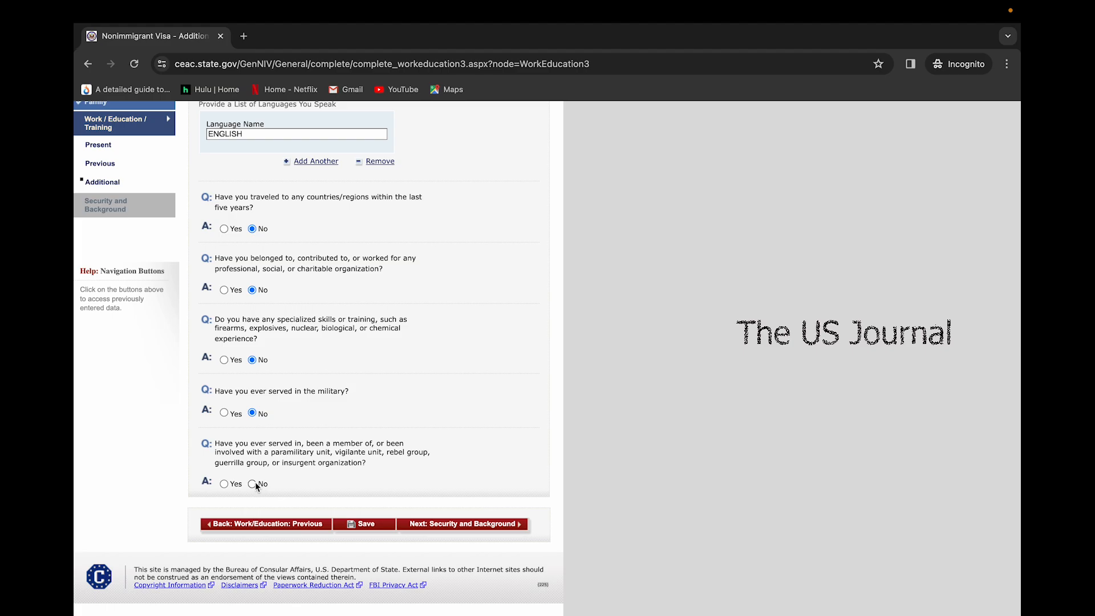
click(482, 525)
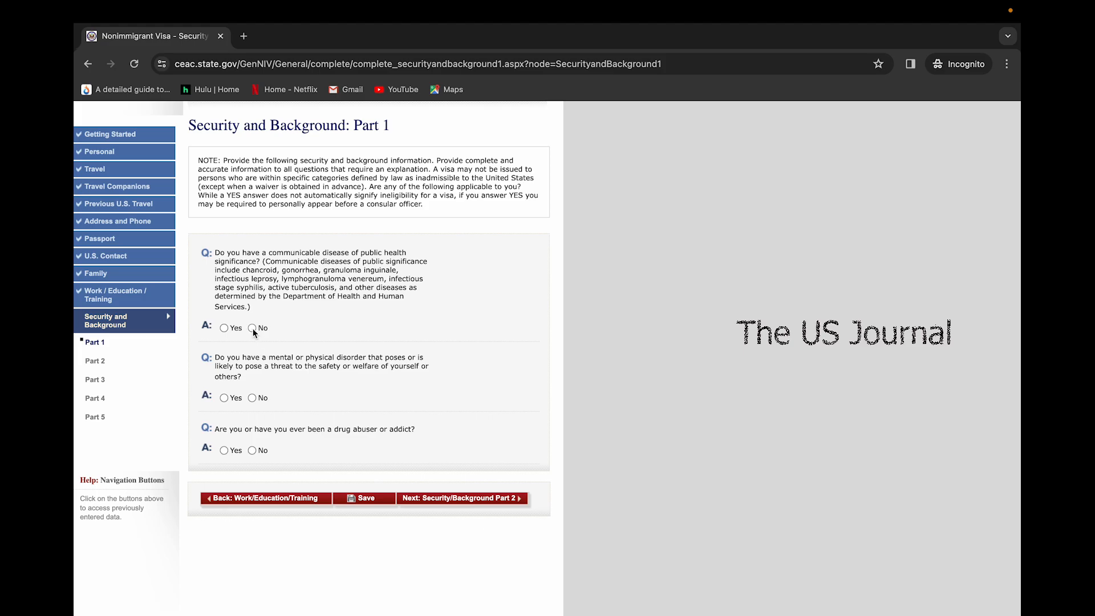
Answer No to Part 1's mental or physical disorder and drug abuse questions
click(253, 398)
click(252, 450)
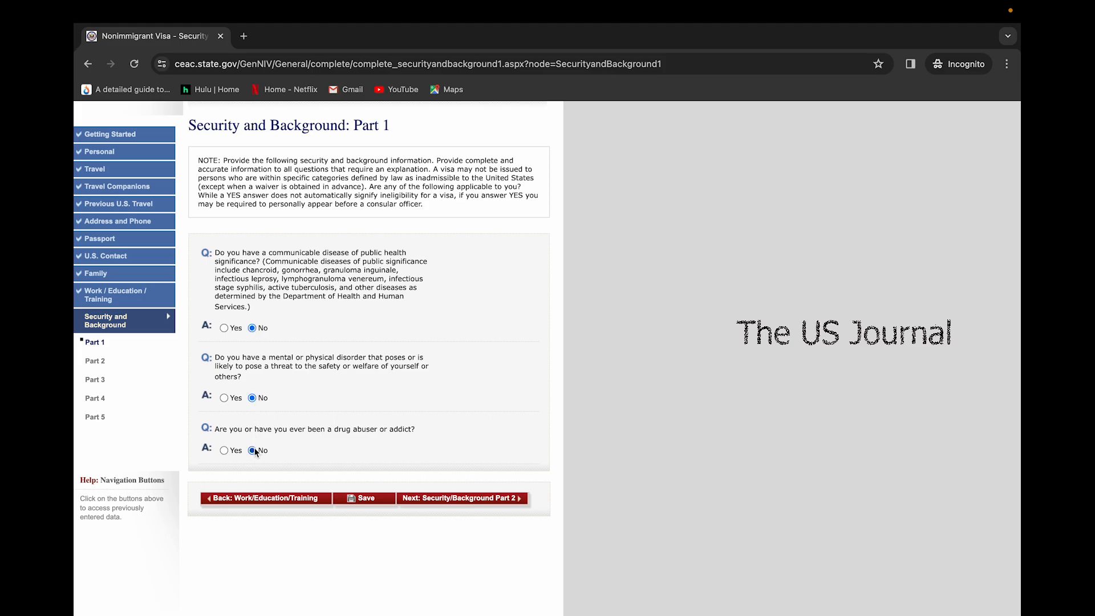
click(455, 499)
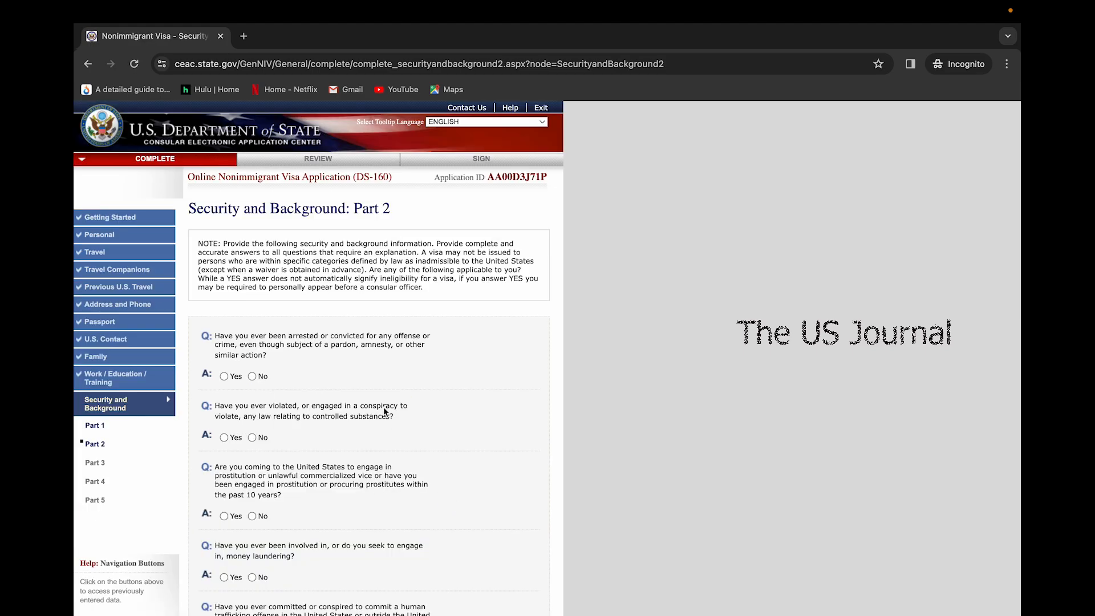
Answer No to Part 2's controlled substance, money laundering and human trafficking questions
scroll(380, 385, down, 1)
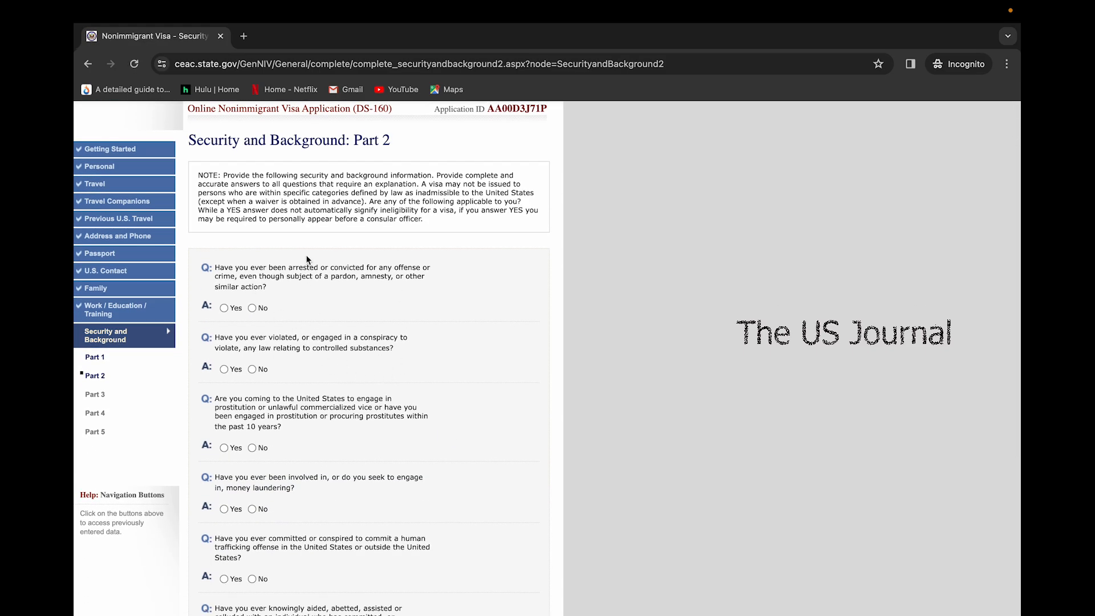
scroll(305, 260, down, 2)
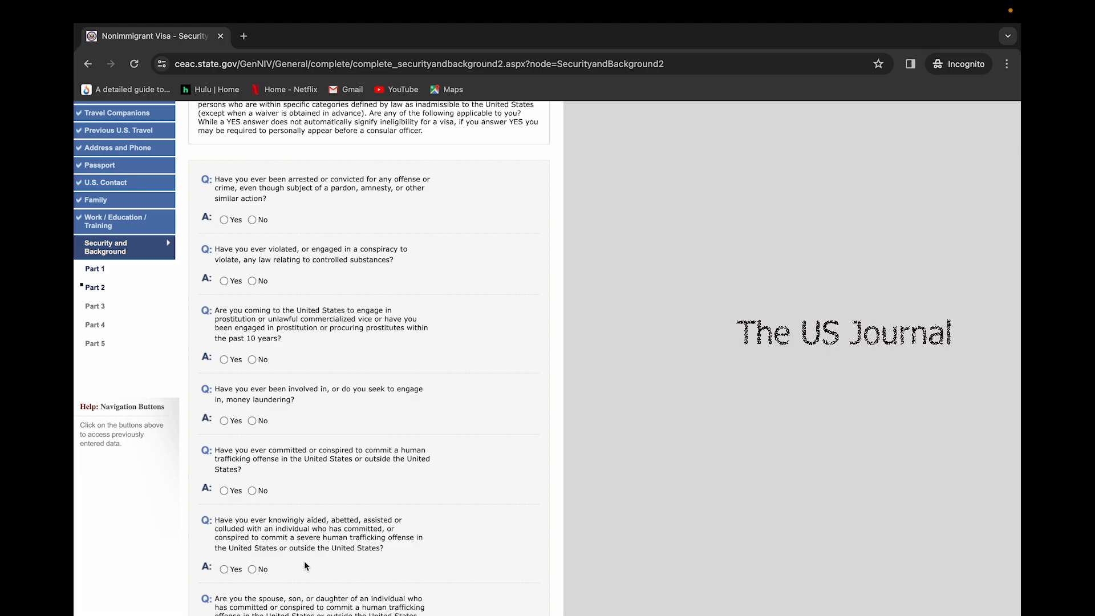
scroll(305, 533, up, 1)
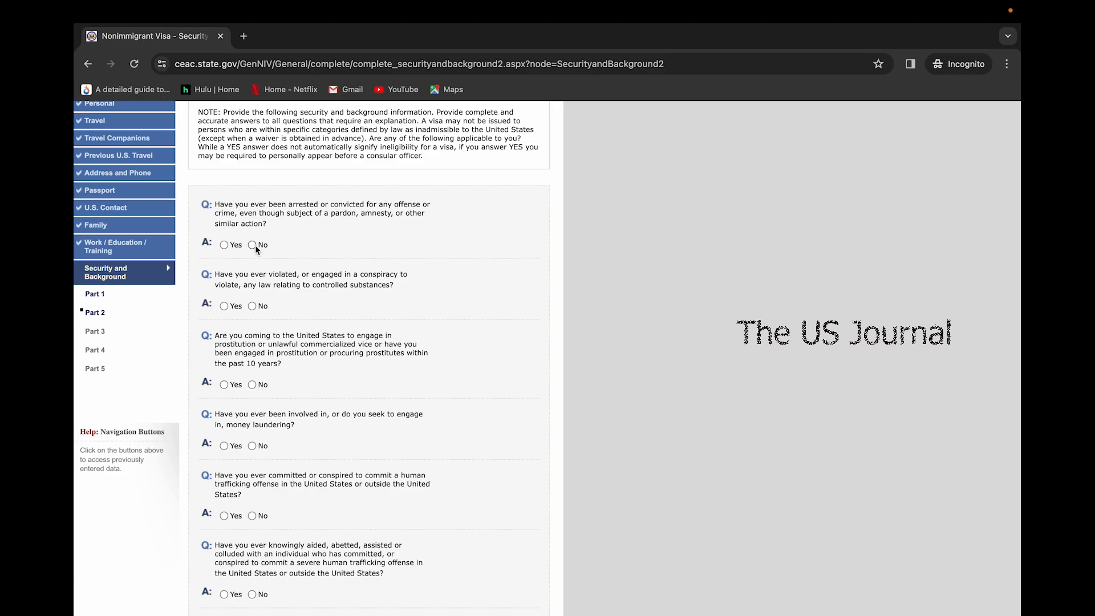
click(258, 306)
click(252, 445)
scroll(253, 443, down, 3)
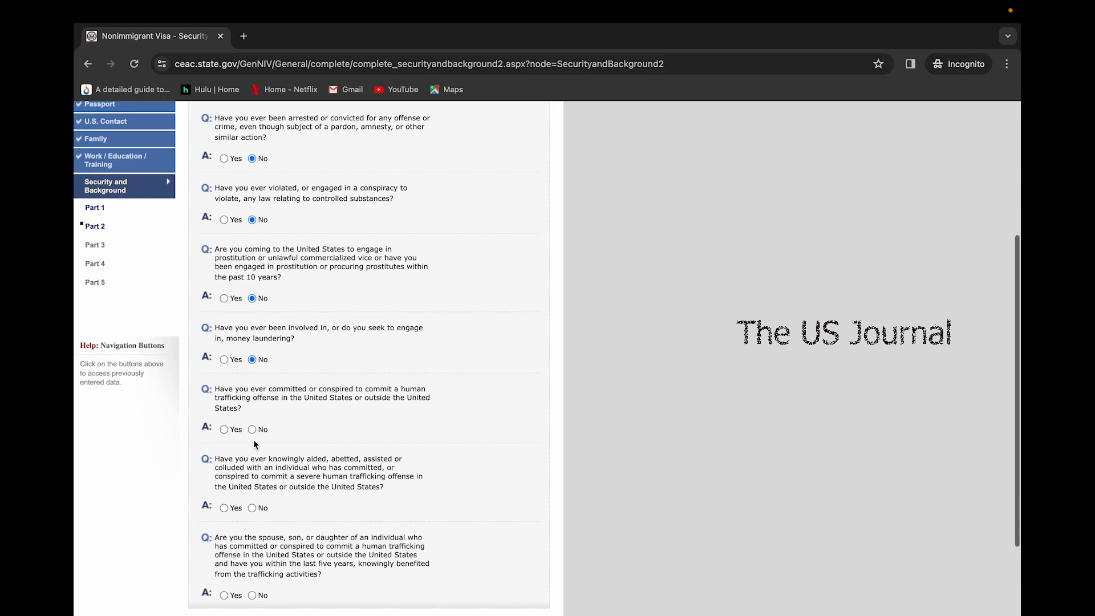
click(252, 429)
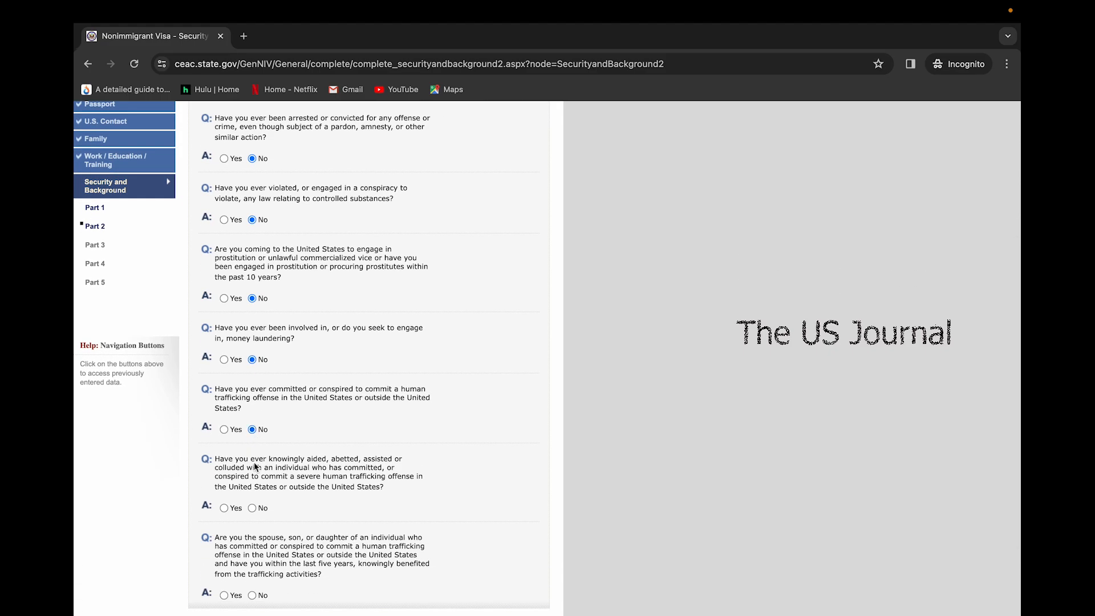
click(252, 507)
click(252, 595)
scroll(252, 595, down, 3)
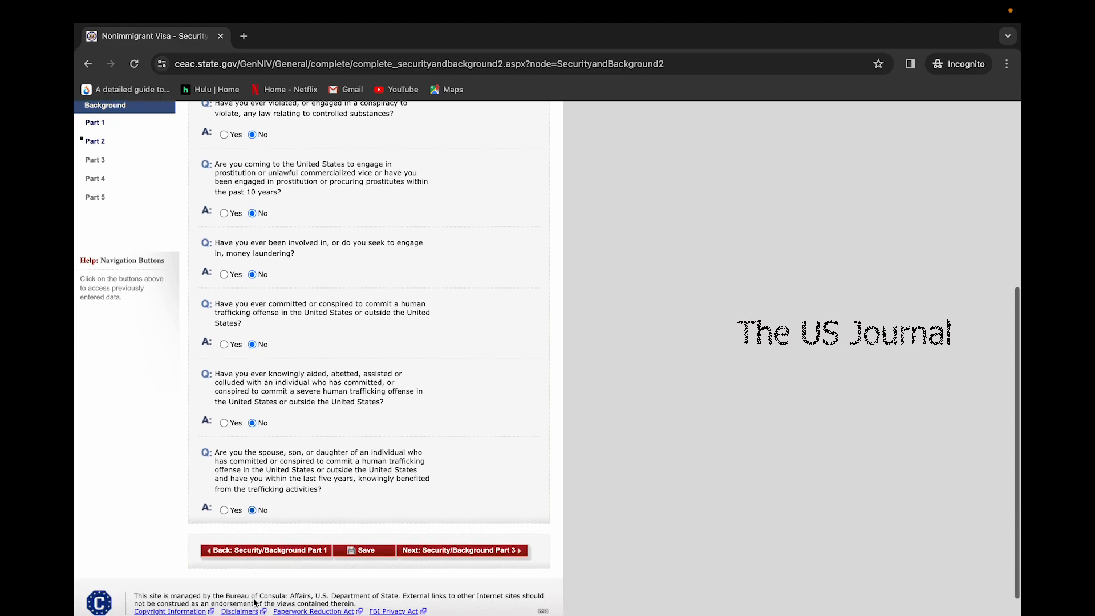
click(435, 525)
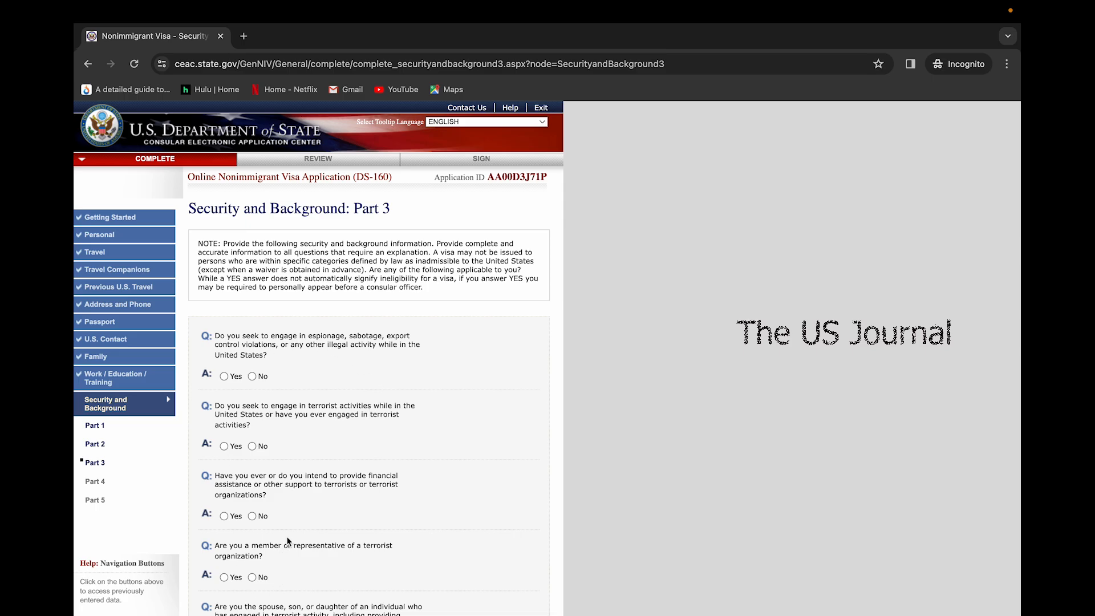
Answer No to Part 3's terrorism, torture, extrajudicial killing, child soldier and religious freedom questions
scroll(288, 540, down, 1)
scroll(286, 535, down, 2)
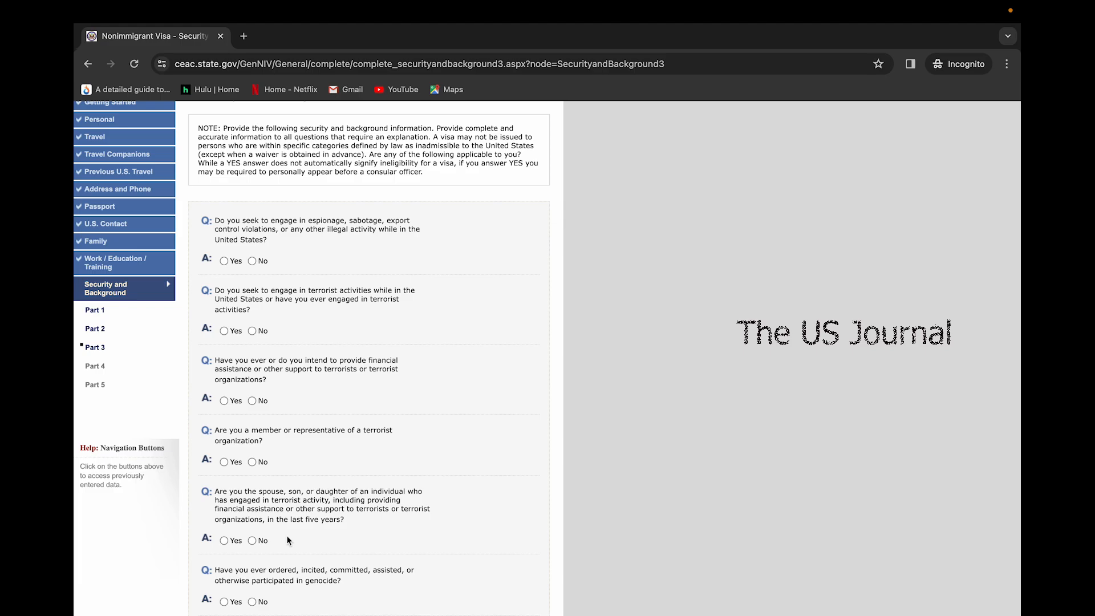
scroll(306, 322, down, 2)
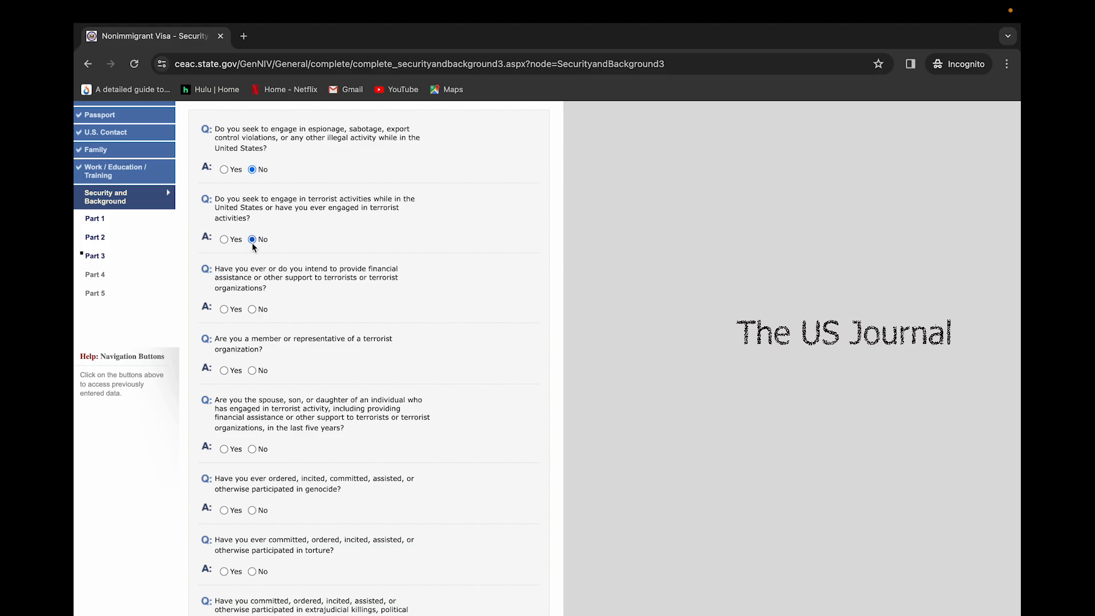
click(253, 371)
click(253, 572)
scroll(251, 570, down, 3)
click(253, 521)
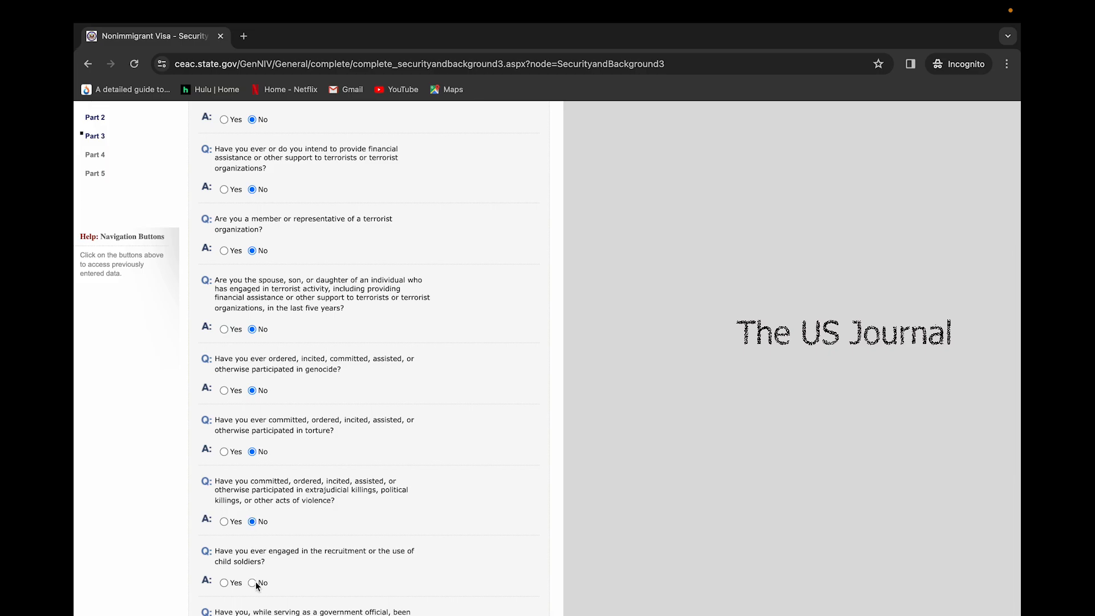
click(253, 583)
scroll(255, 580, down, 3)
click(253, 508)
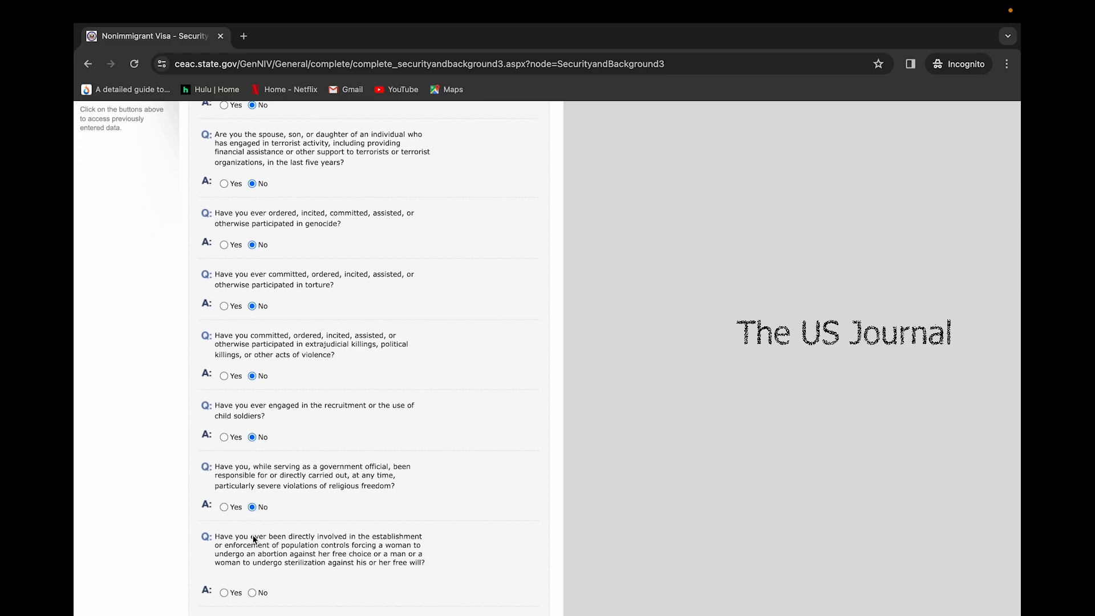
scroll(260, 597, down, 3)
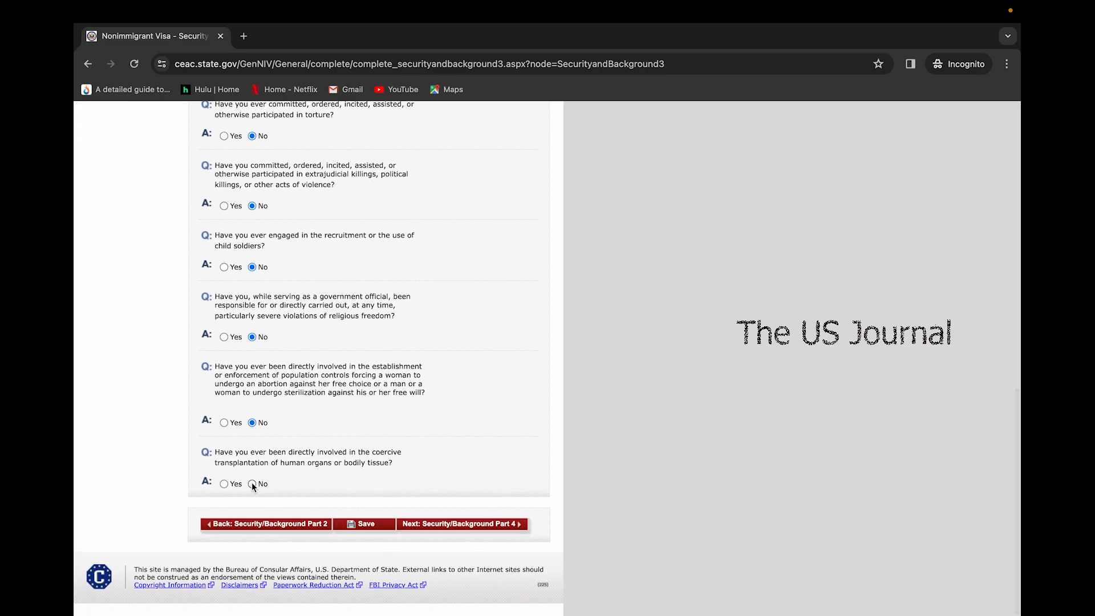
click(453, 525)
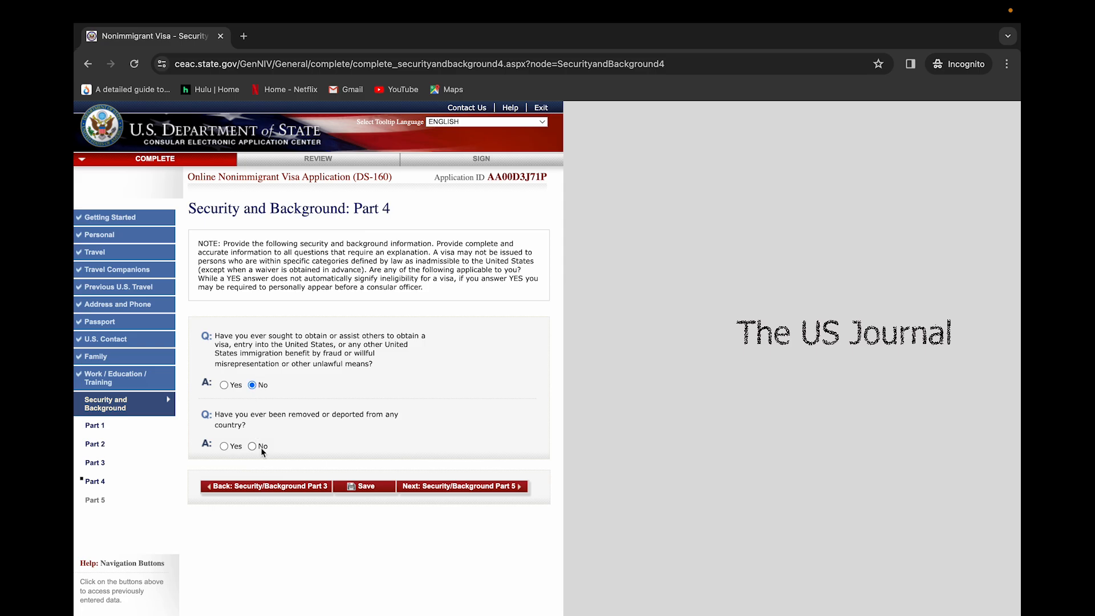
Pass Part 4, answer No to Part 5's custody, illegal voting and renunciation questions, then open review
click(450, 495)
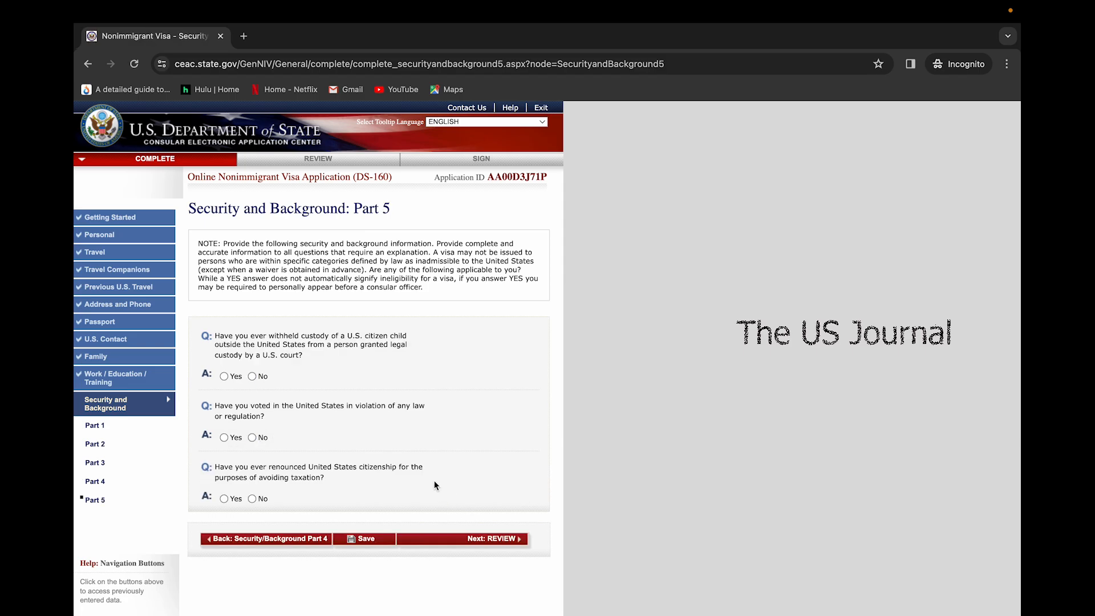
click(254, 377)
click(253, 438)
click(252, 499)
click(512, 538)
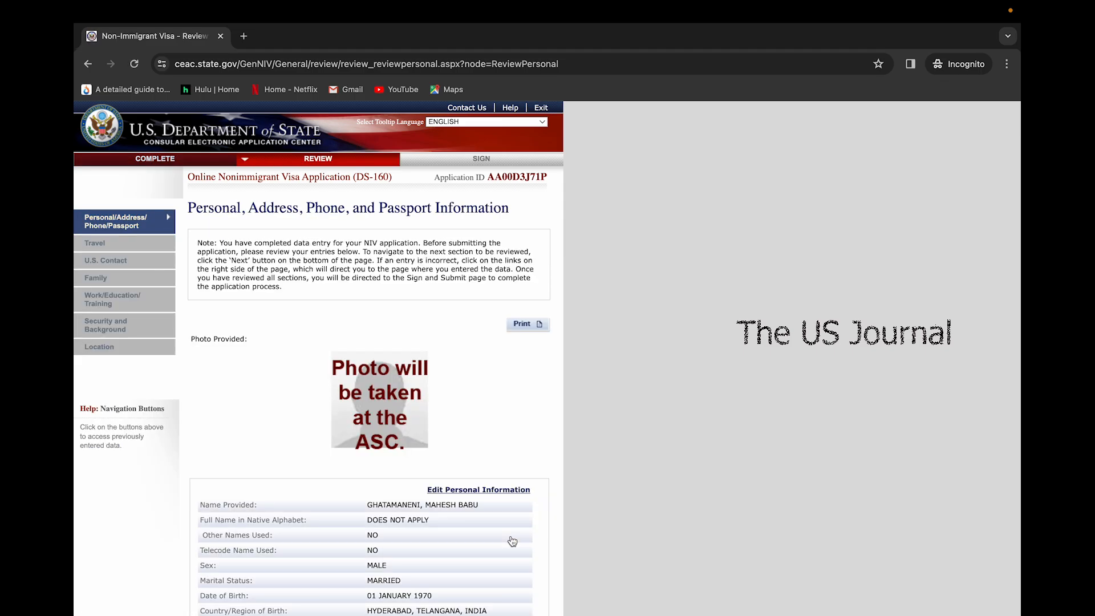
Scroll through the Personal, Address, Phone and Passport review page
scroll(512, 541, down, 3)
scroll(512, 541, up, 3)
scroll(512, 541, down, 10)
scroll(512, 540, up, 10)
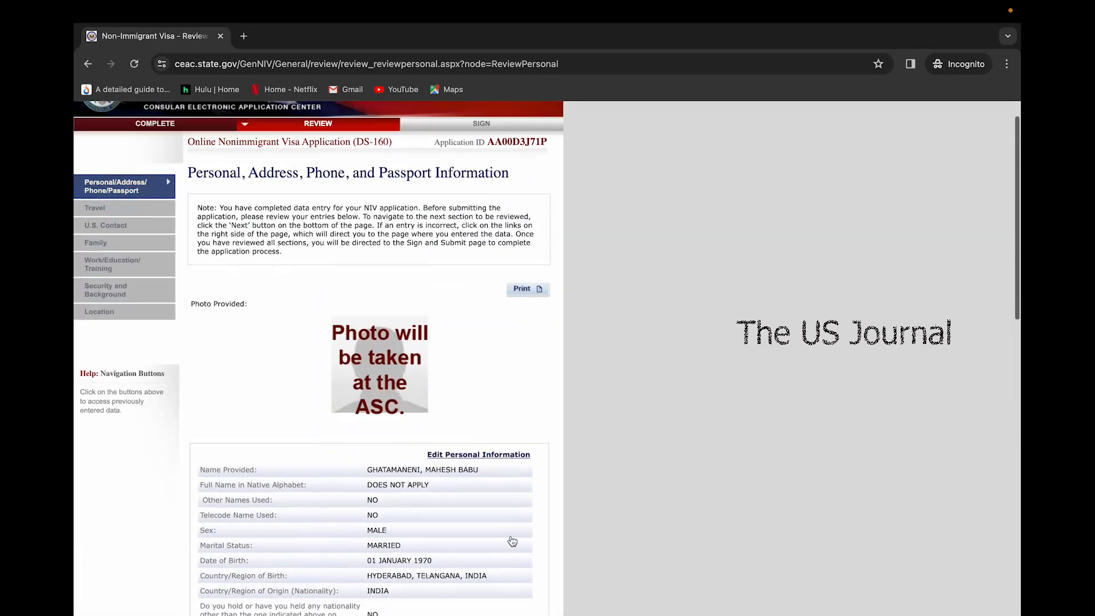
scroll(512, 541, up, 1)
scroll(512, 541, down, 2)
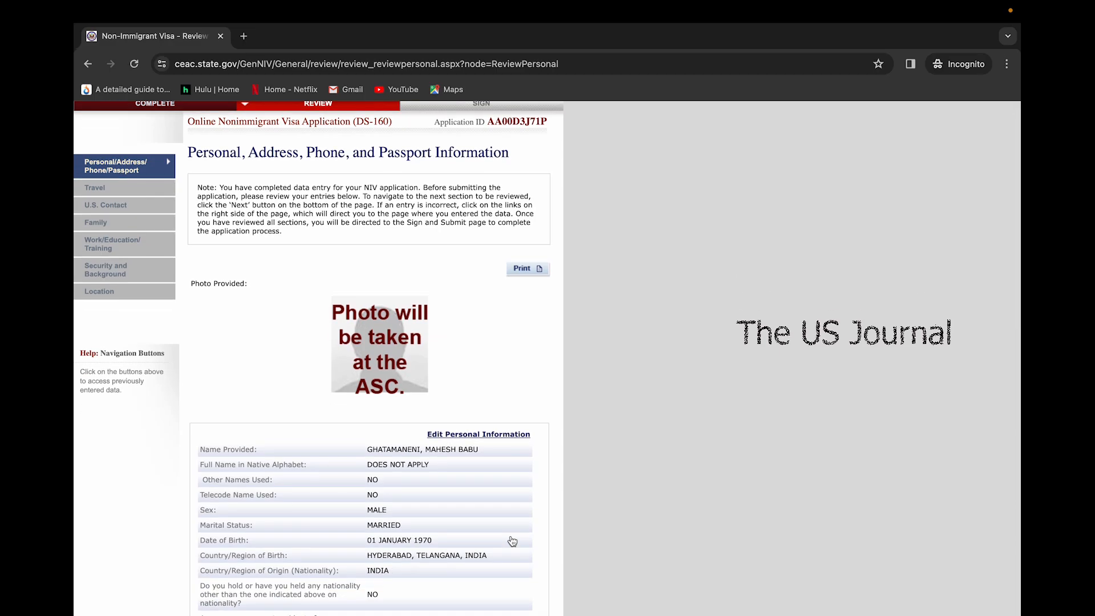
scroll(513, 541, down, 4)
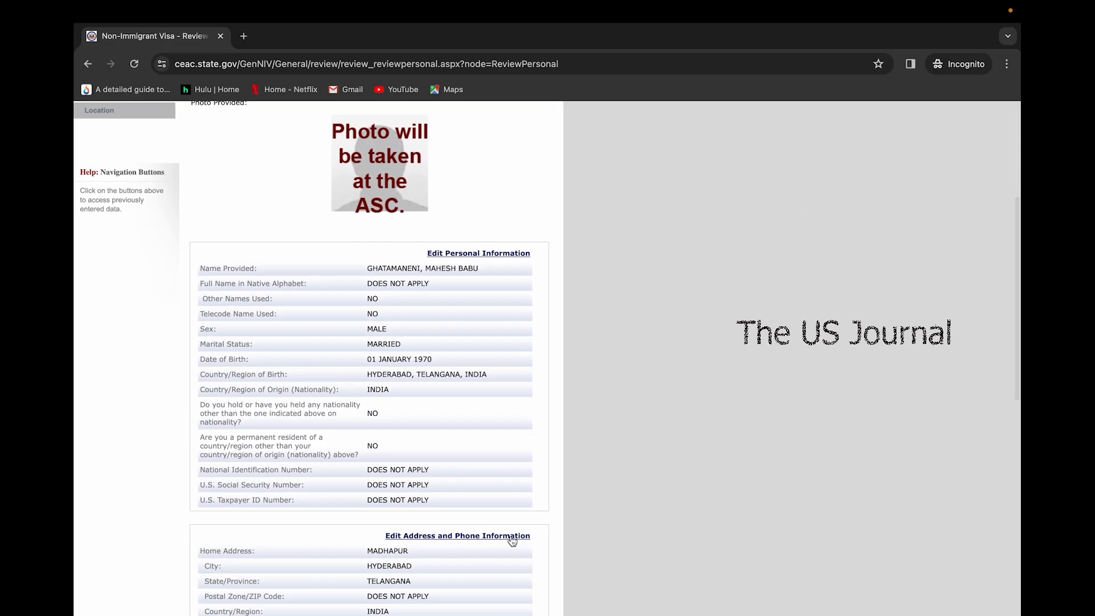
scroll(512, 541, down, 10)
scroll(510, 539, up, 1)
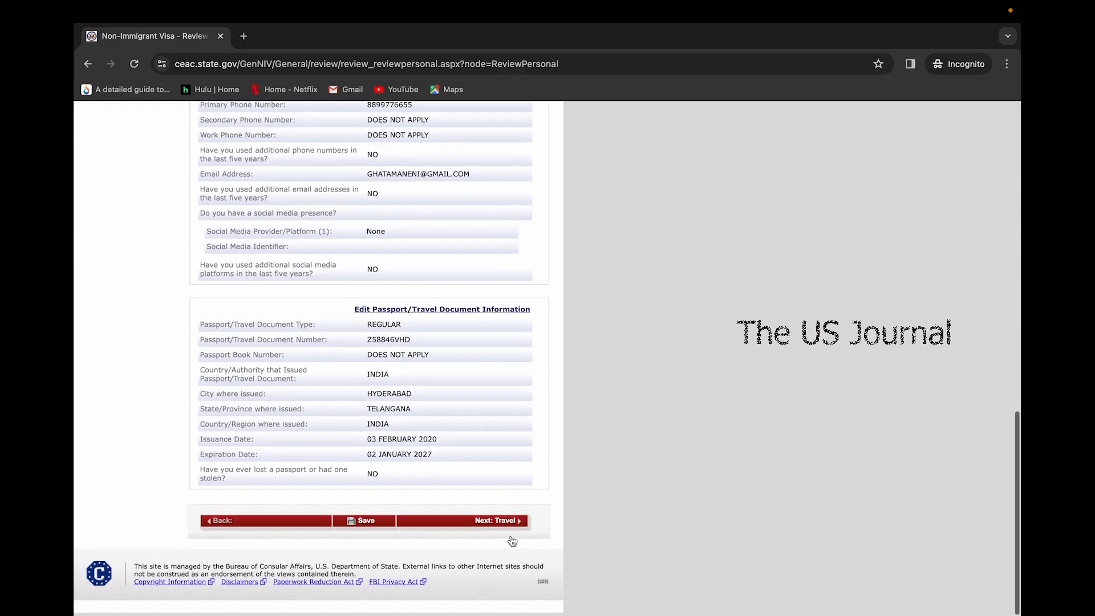
scroll(504, 531, down, 2)
click(504, 525)
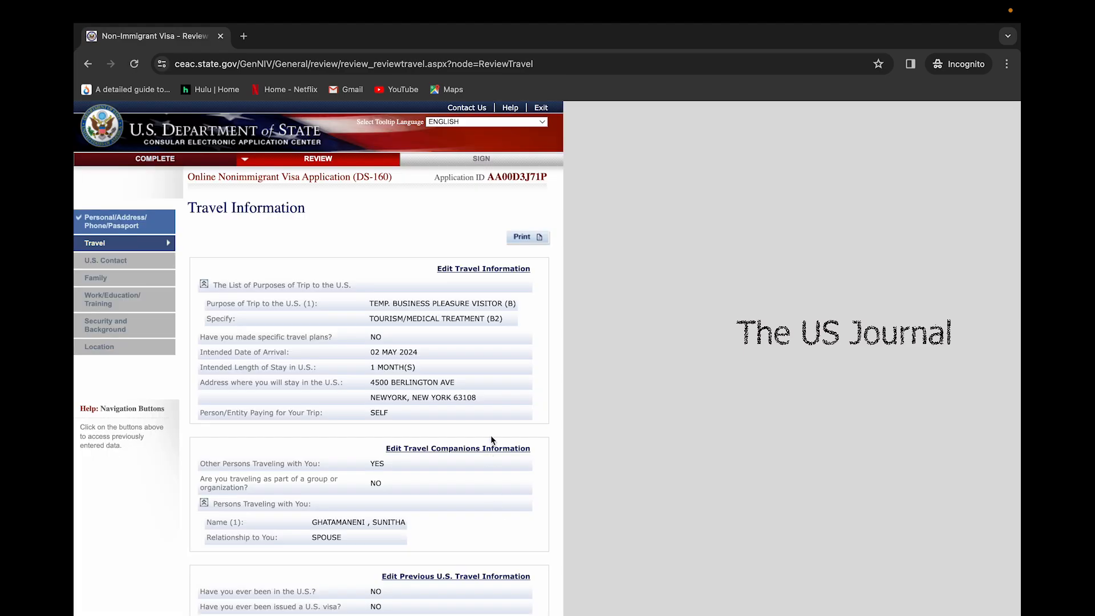
Review the Travel and U.S. Contact information pages
scroll(491, 436, down, 5)
click(478, 510)
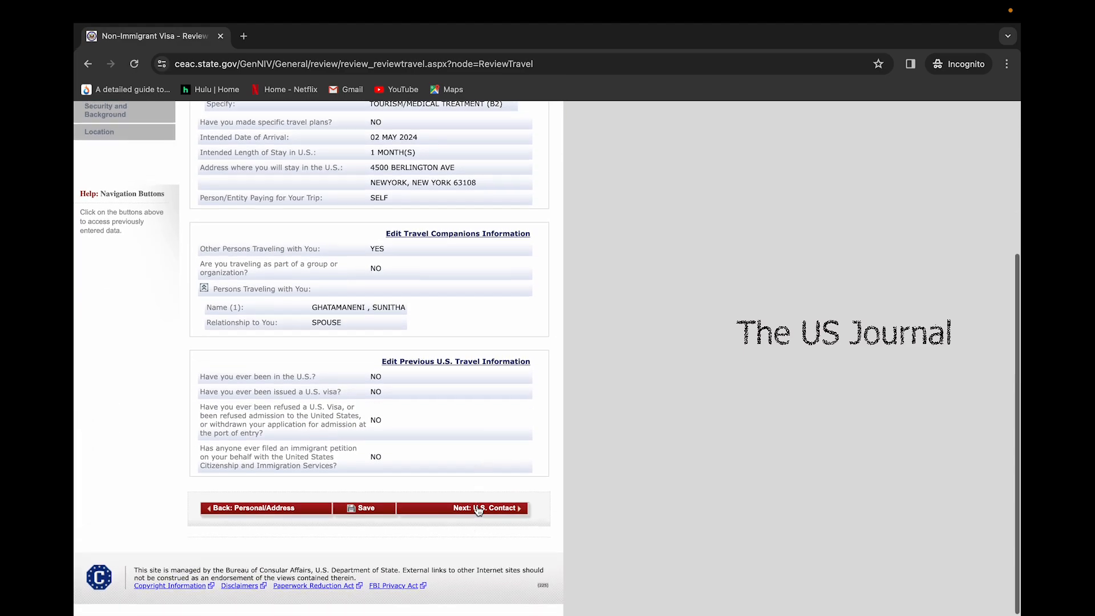
scroll(476, 505, down, 3)
scroll(467, 447, down, 3)
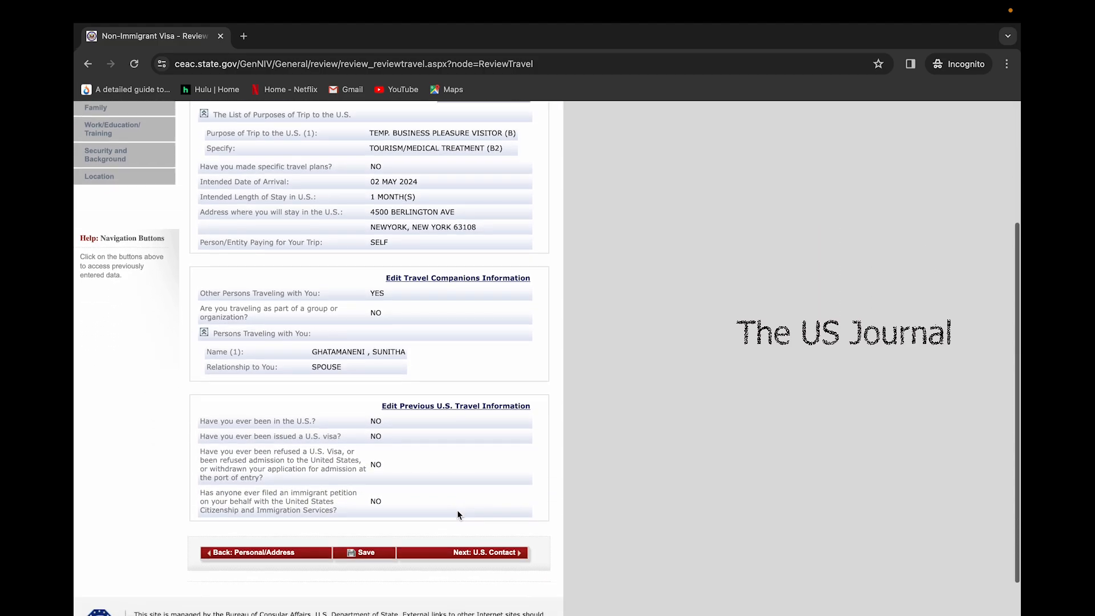
click(469, 560)
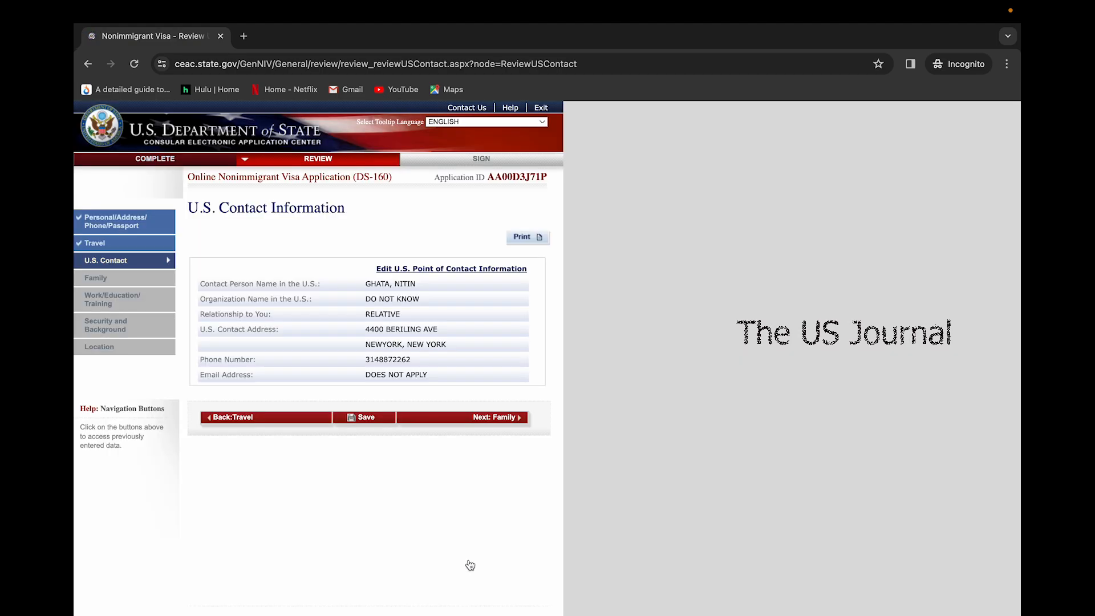
click(460, 418)
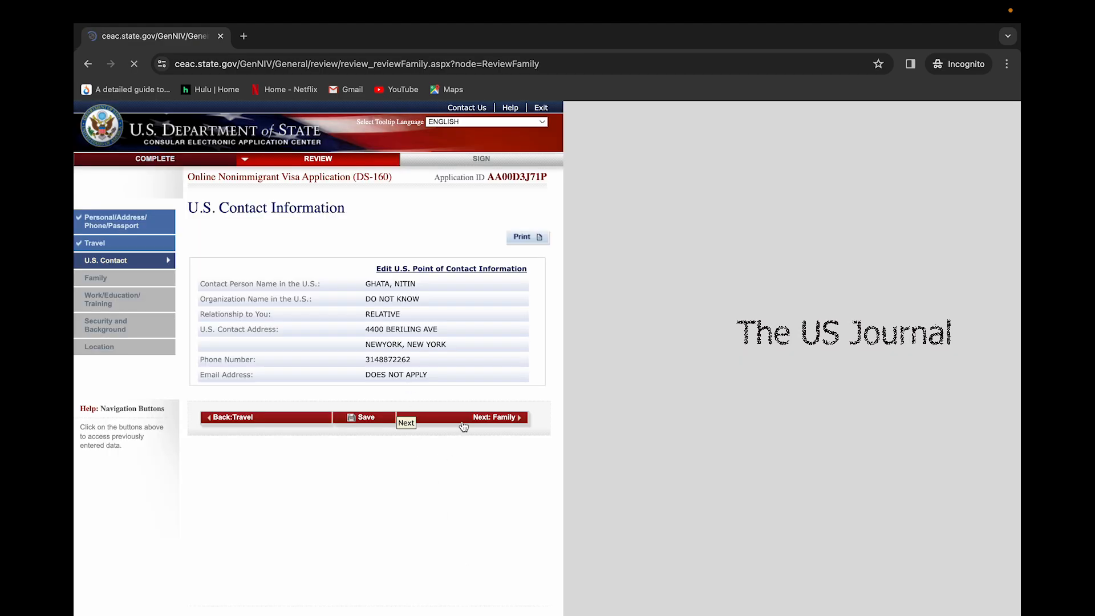
Review Family, Work/Education, Security and Background, and Location, reaching Sign and Submit
scroll(439, 465, down, 3)
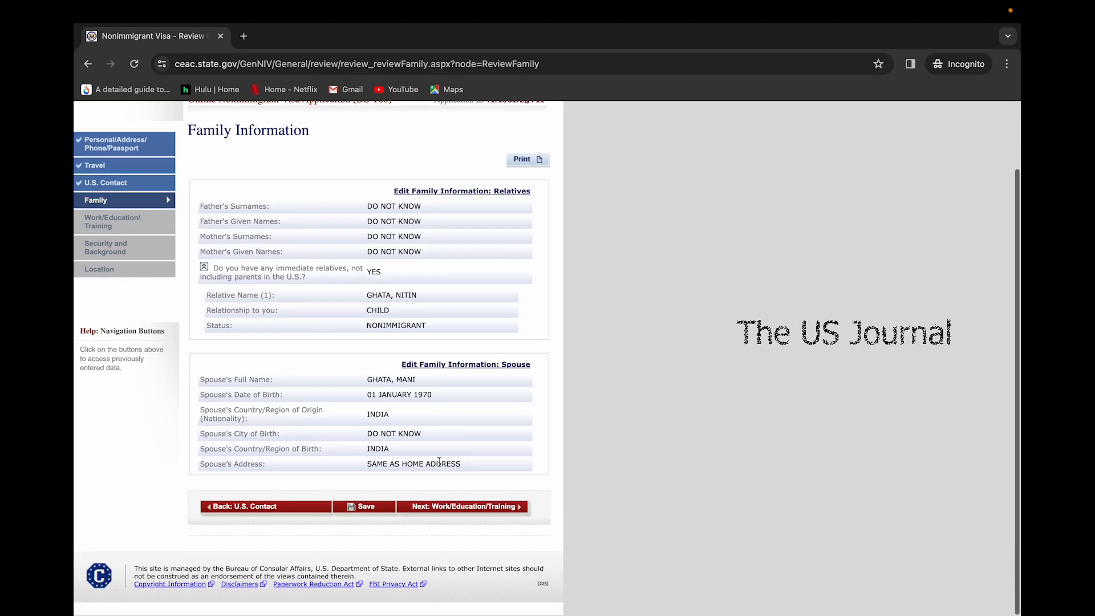
click(452, 513)
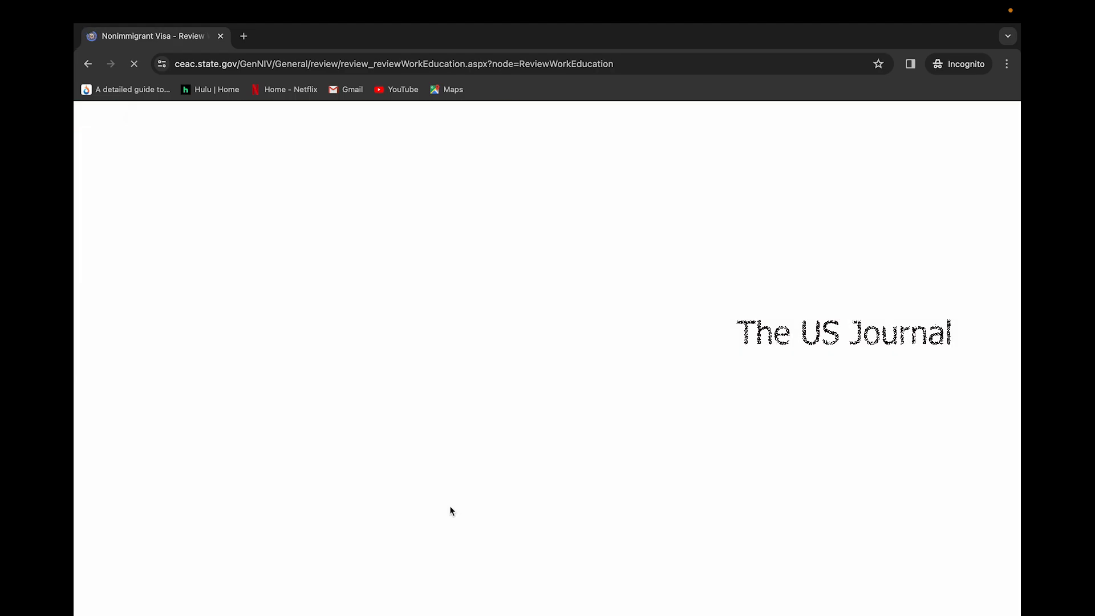
scroll(369, 466, down, 5)
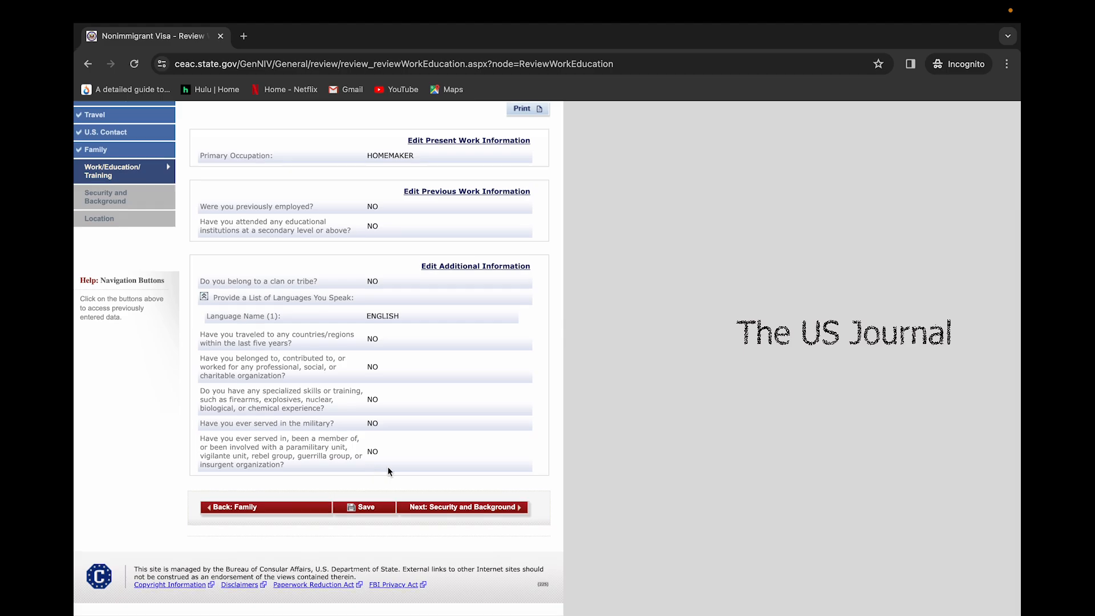
click(477, 510)
scroll(479, 510, down, 15)
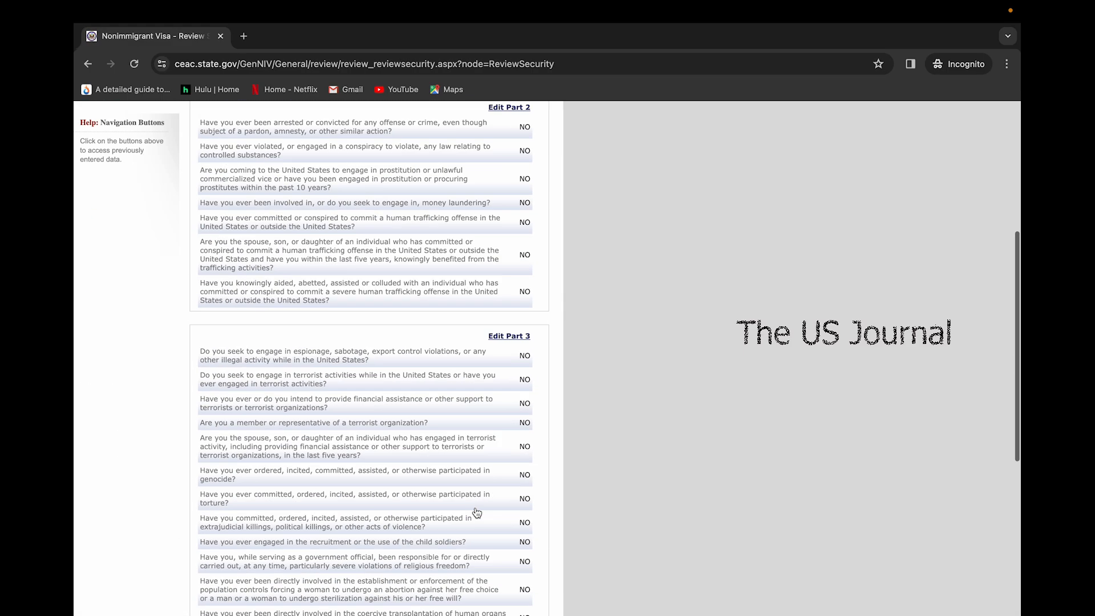
click(481, 508)
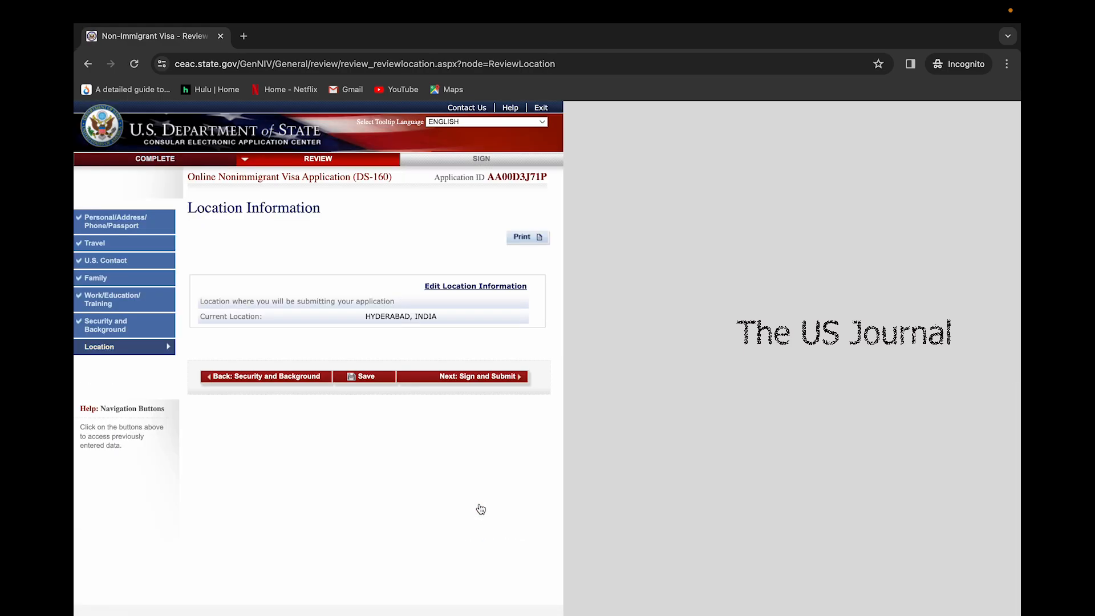
scroll(474, 335, down, 4)
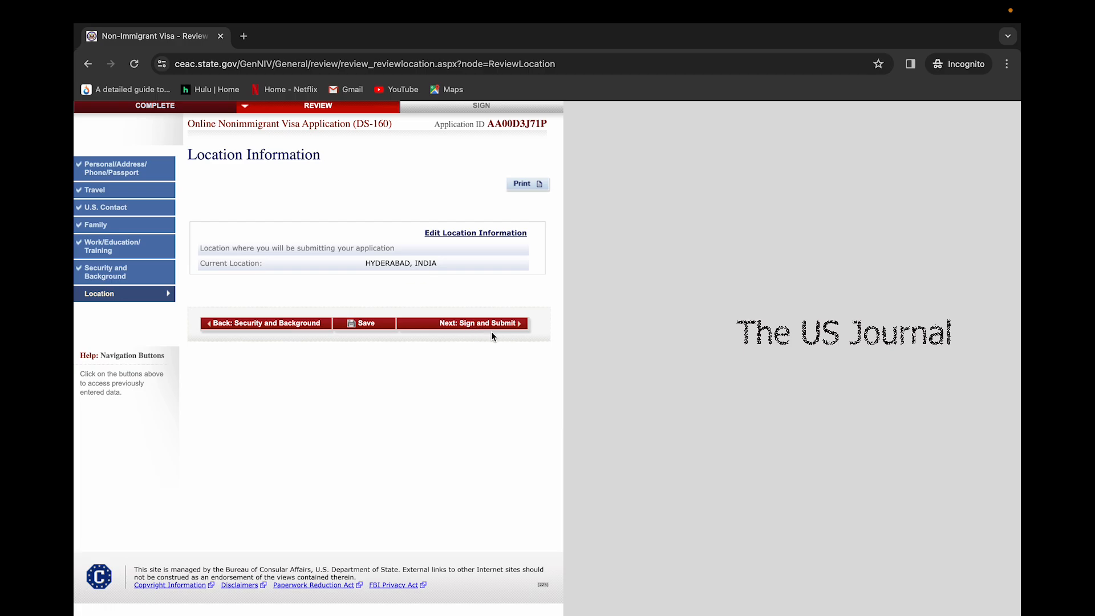
click(491, 330)
scroll(434, 425, down, 15)
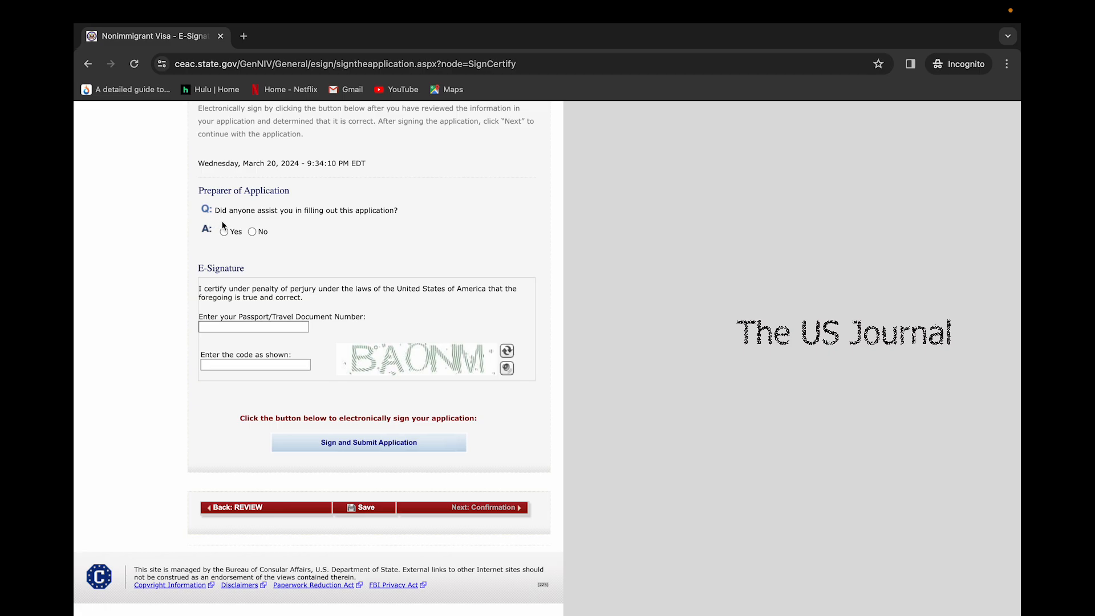
Answer No under Preparer of Application and select the passport number field
click(252, 232)
click(211, 326)
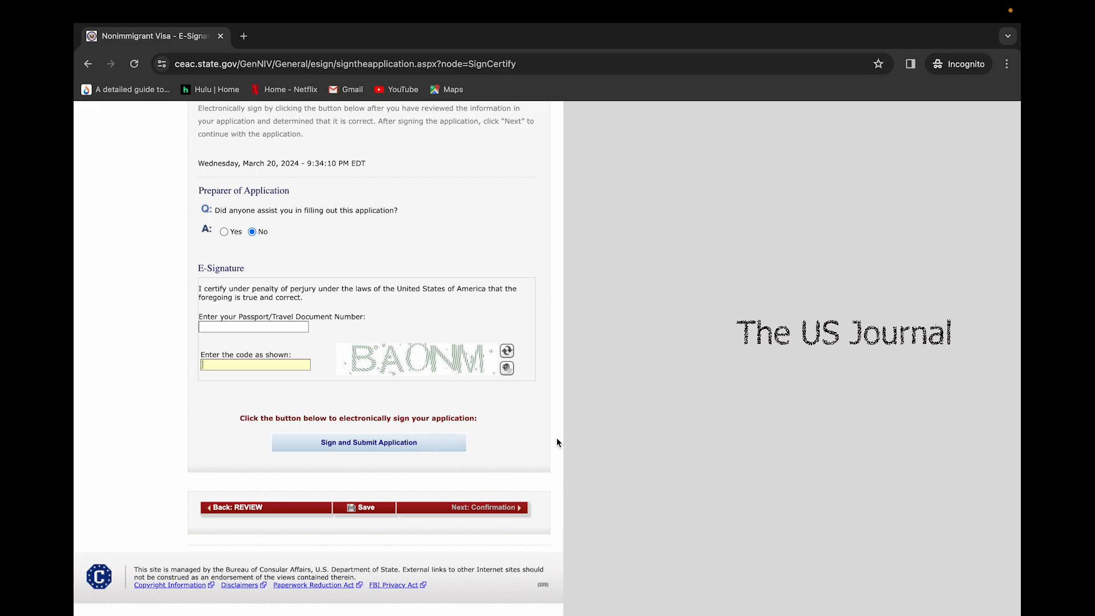
scroll(643, 426, up, 5)
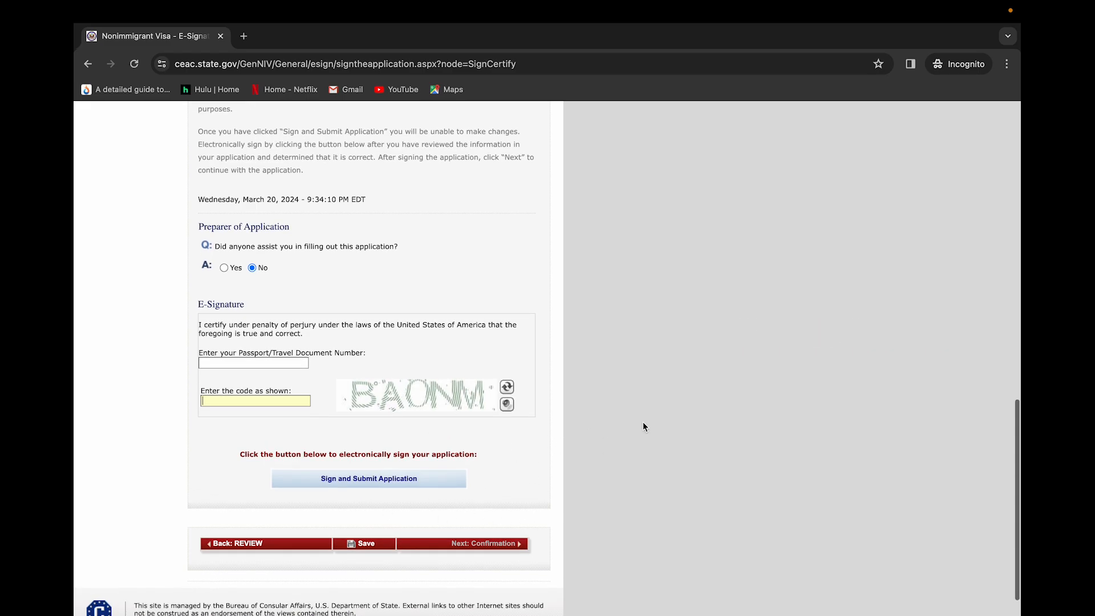
scroll(644, 427, up, 1)
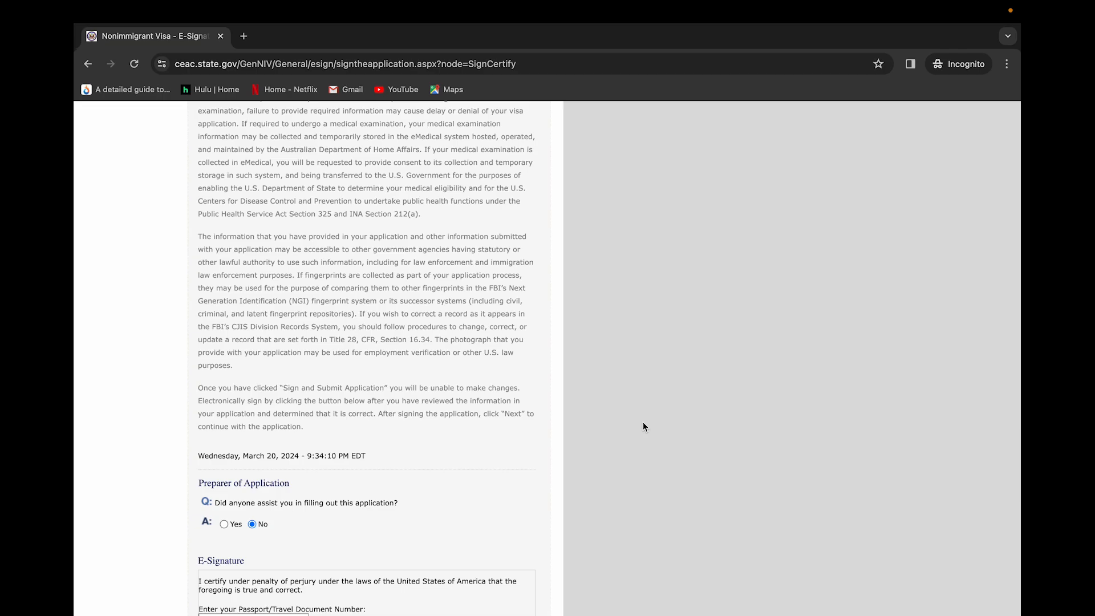
scroll(644, 426, up, 9)
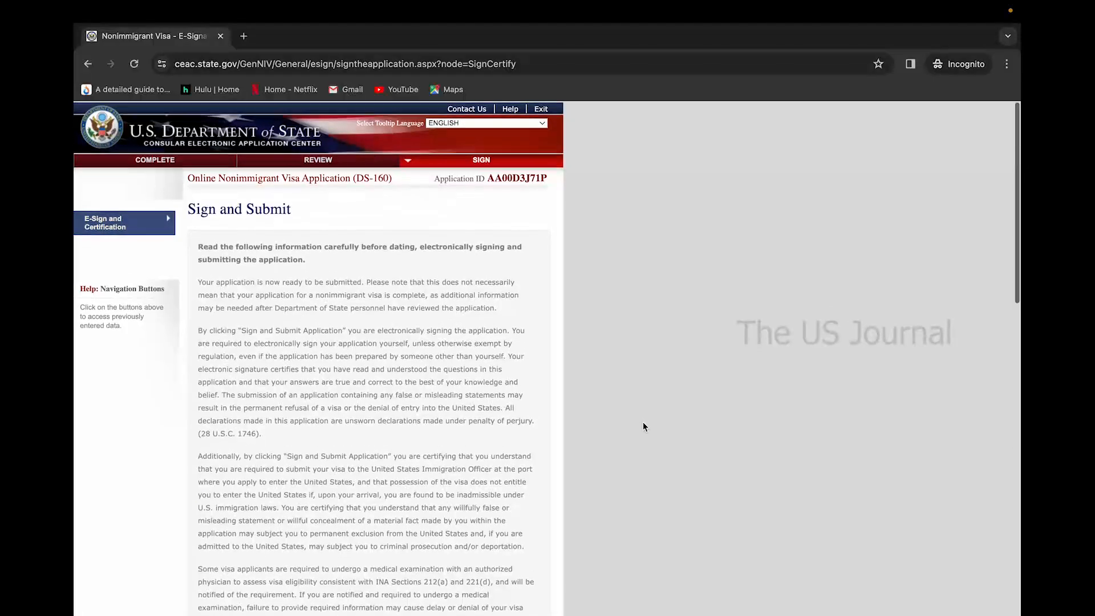
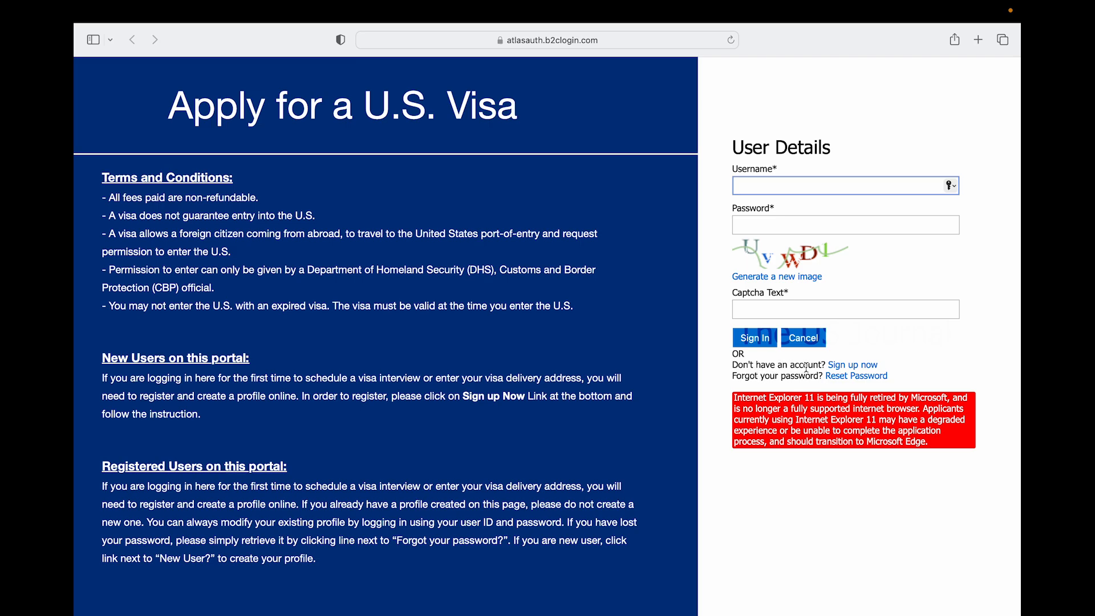
Switch from the sign-in form to the new-account registration form via 'Sign up now'
click(841, 366)
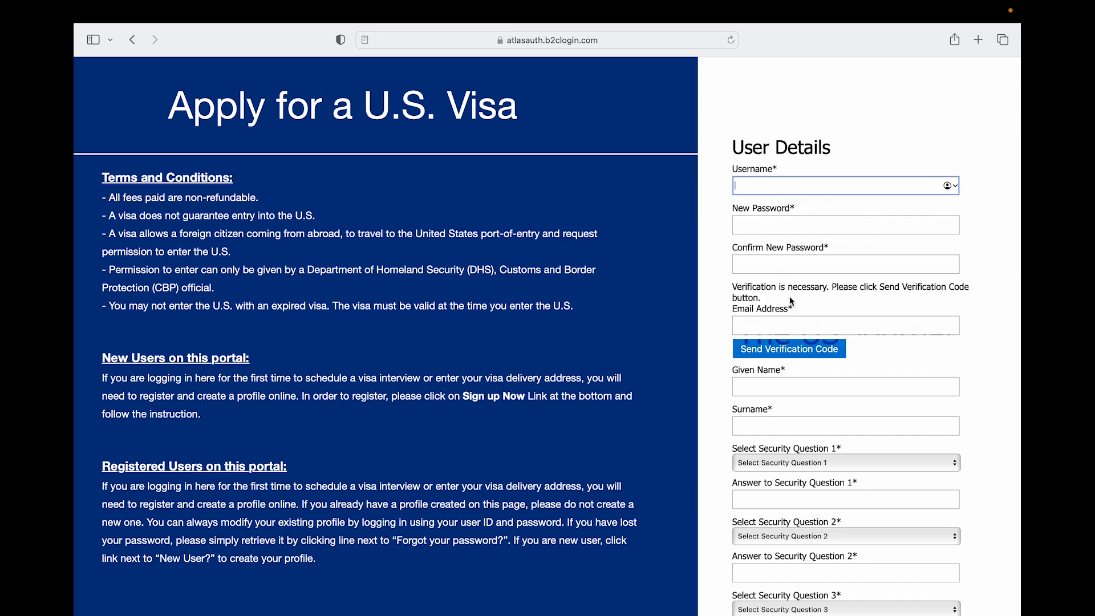
Request an e-mail verification code and view the first security question options without choosing one
scroll(791, 303, down, 2)
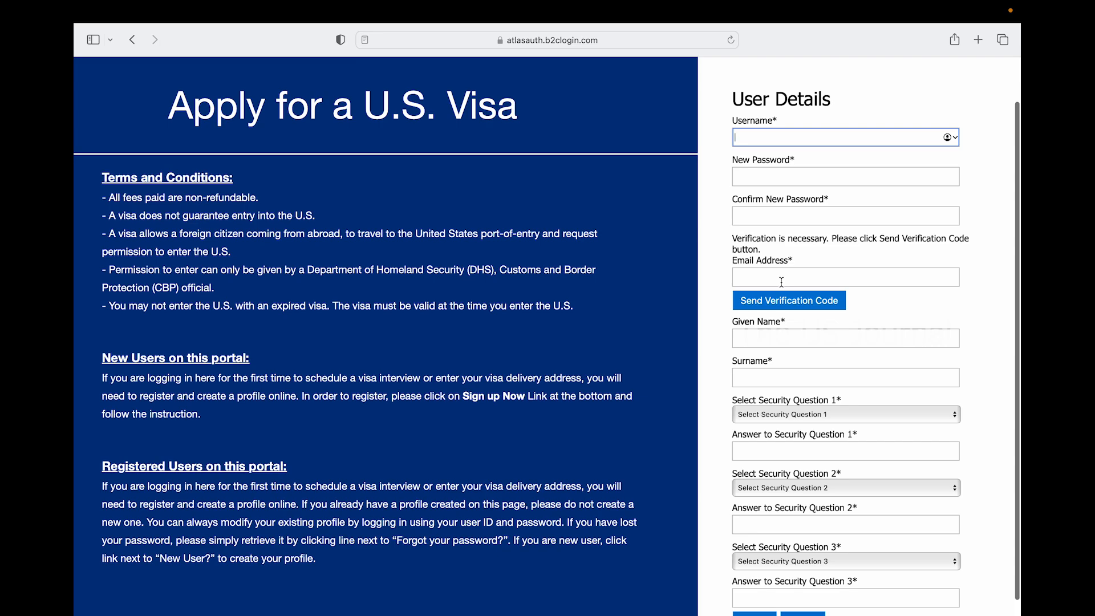
click(821, 304)
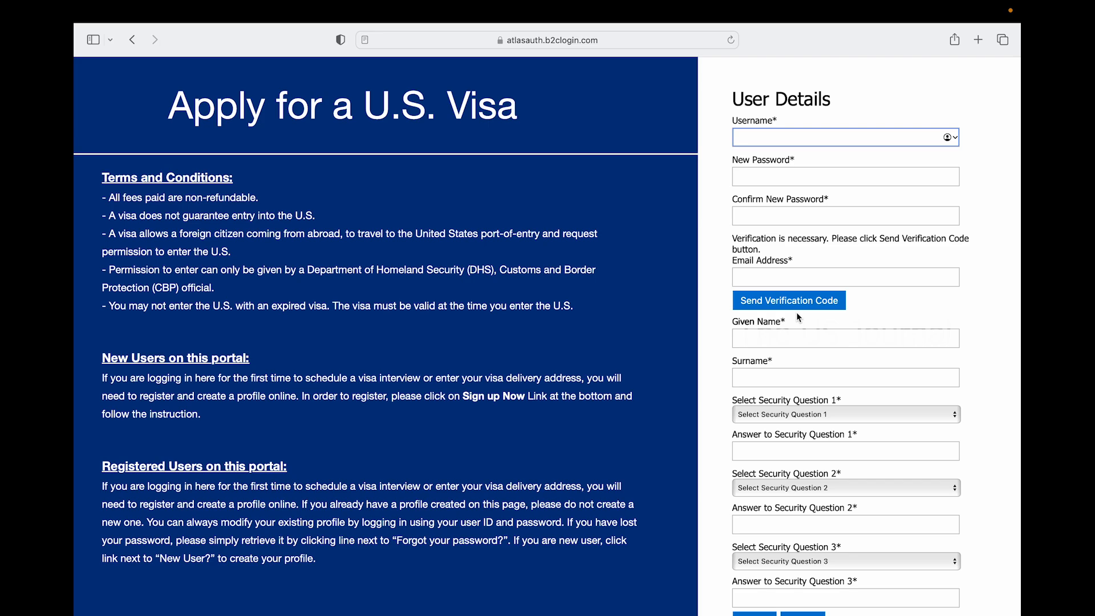
scroll(797, 313, down, 1)
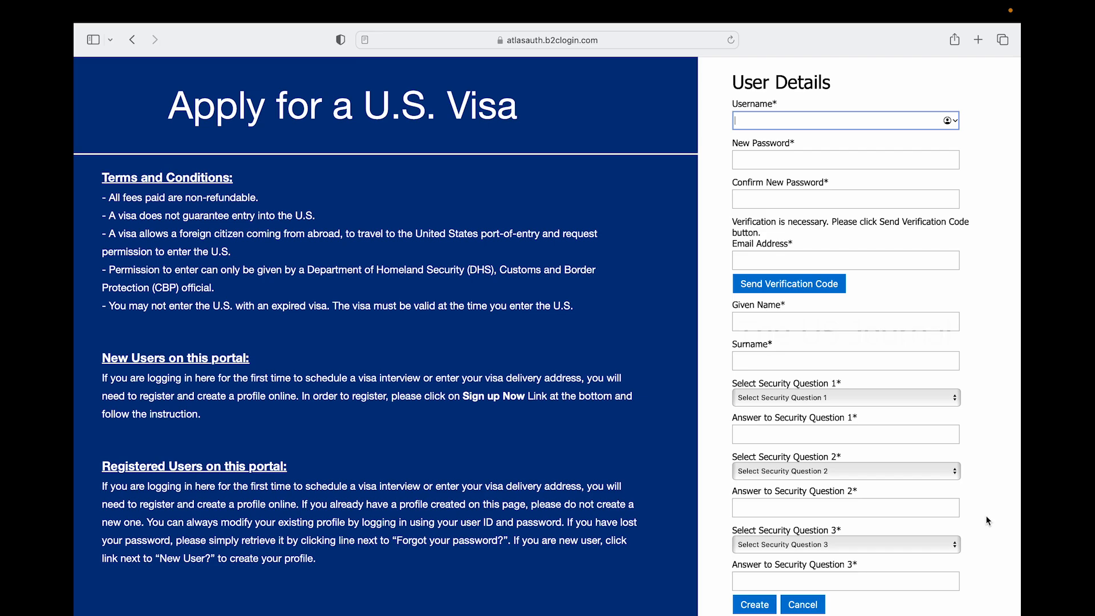
click(928, 398)
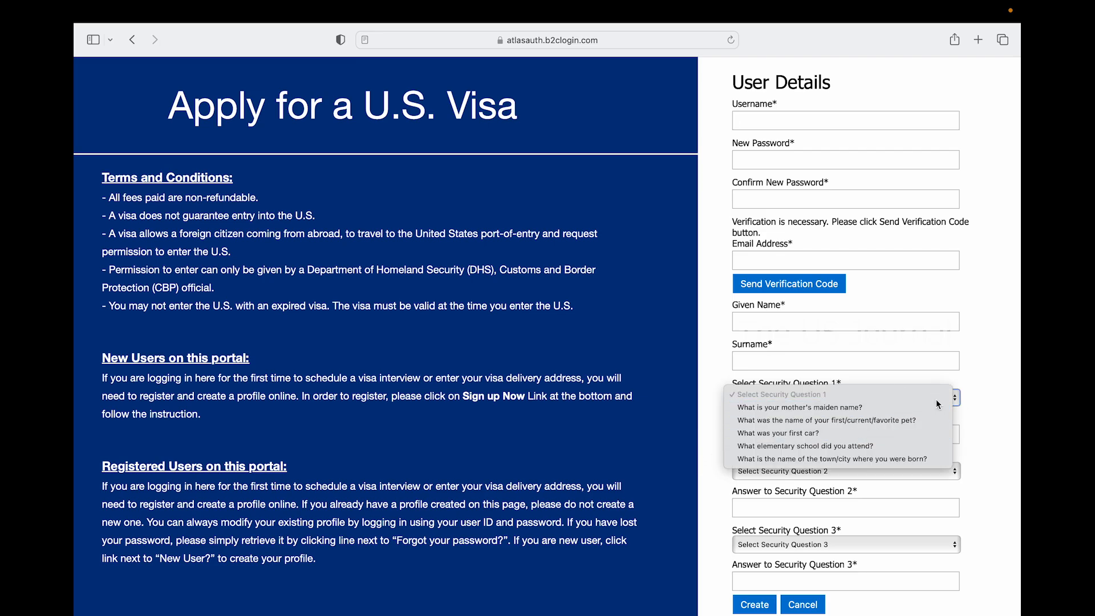
click(999, 426)
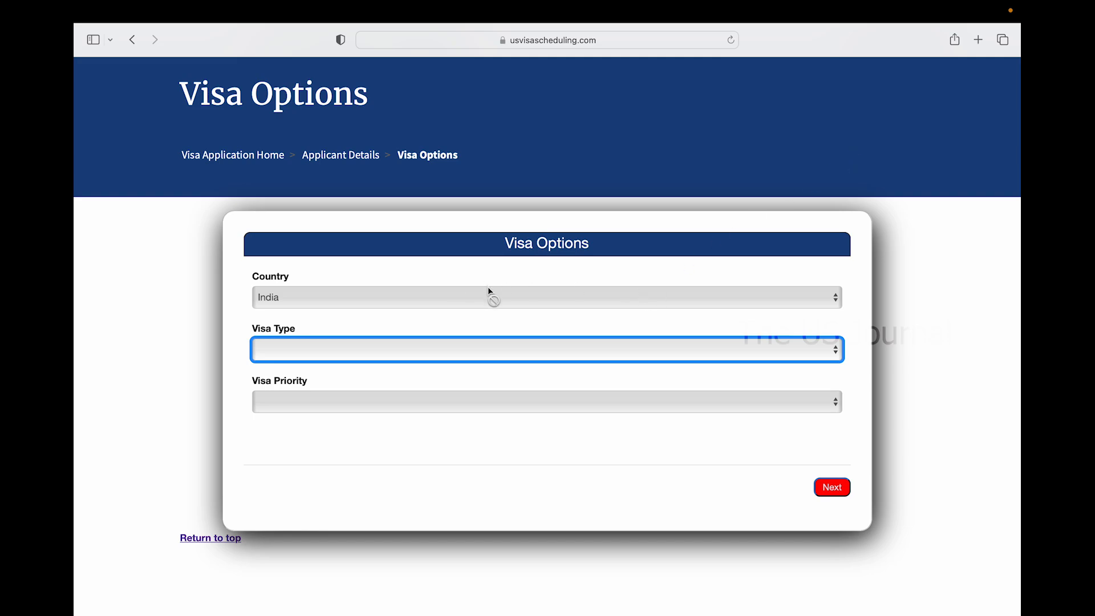
Set visa type Non-Immigrant, consulate HYDERABAD and category Business/Tourism
click(350, 355)
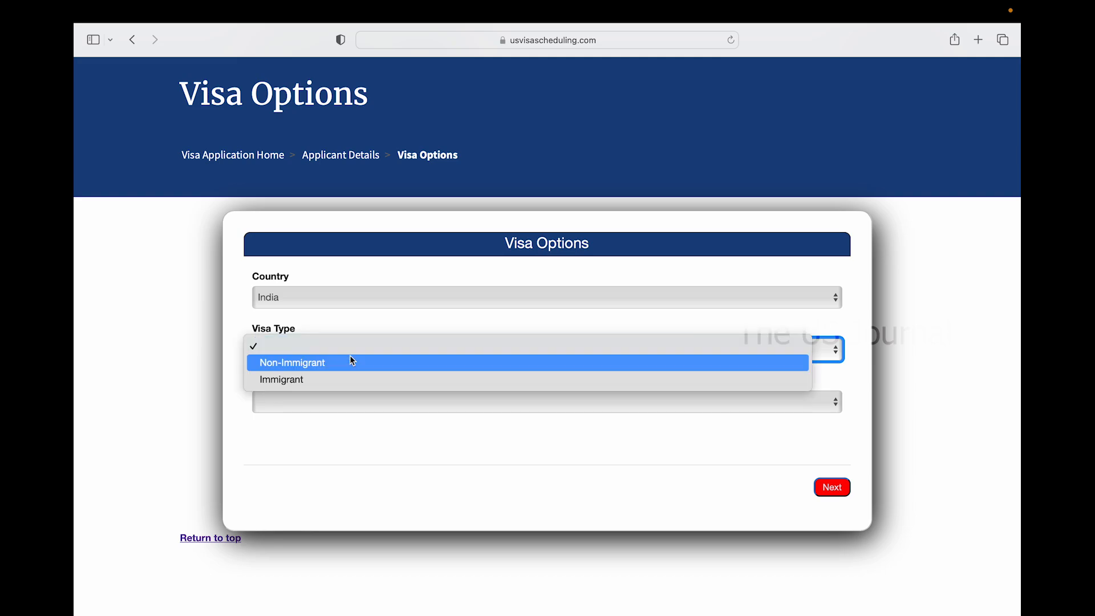
click(341, 371)
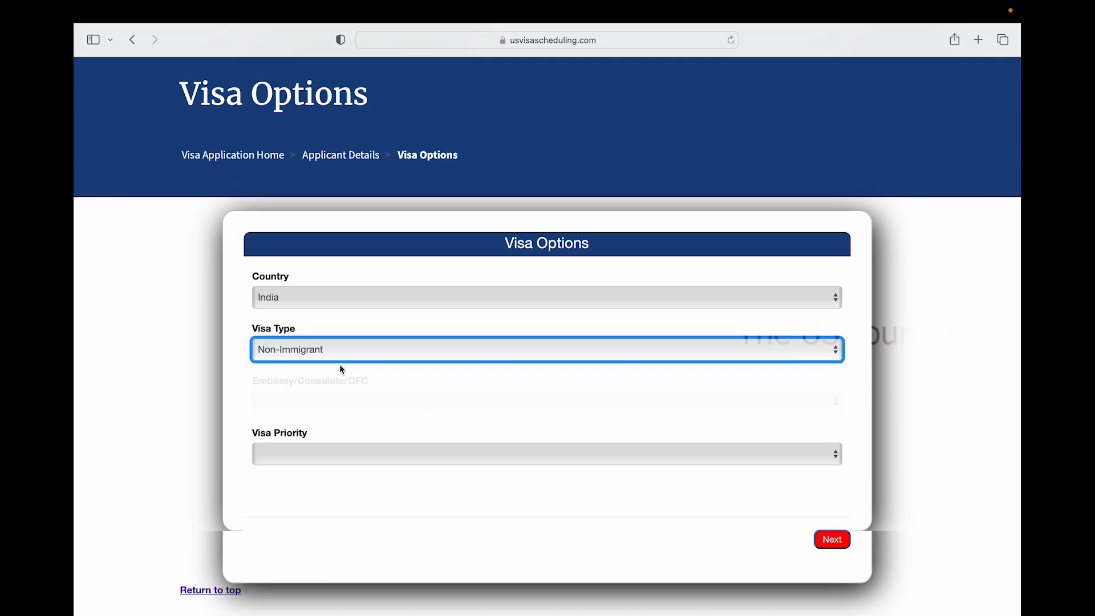
click(309, 402)
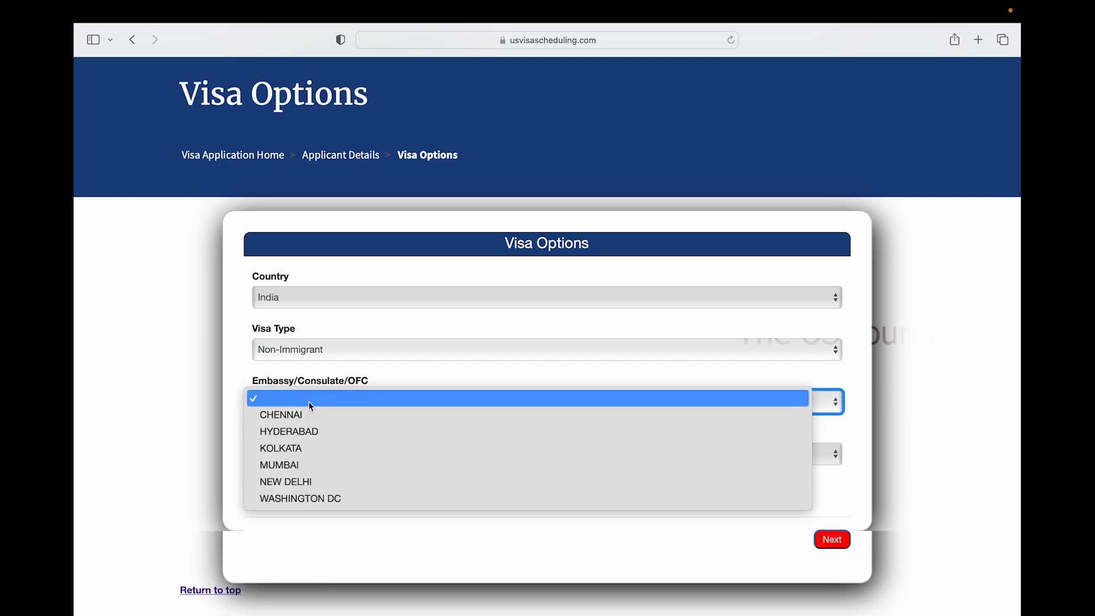
click(301, 435)
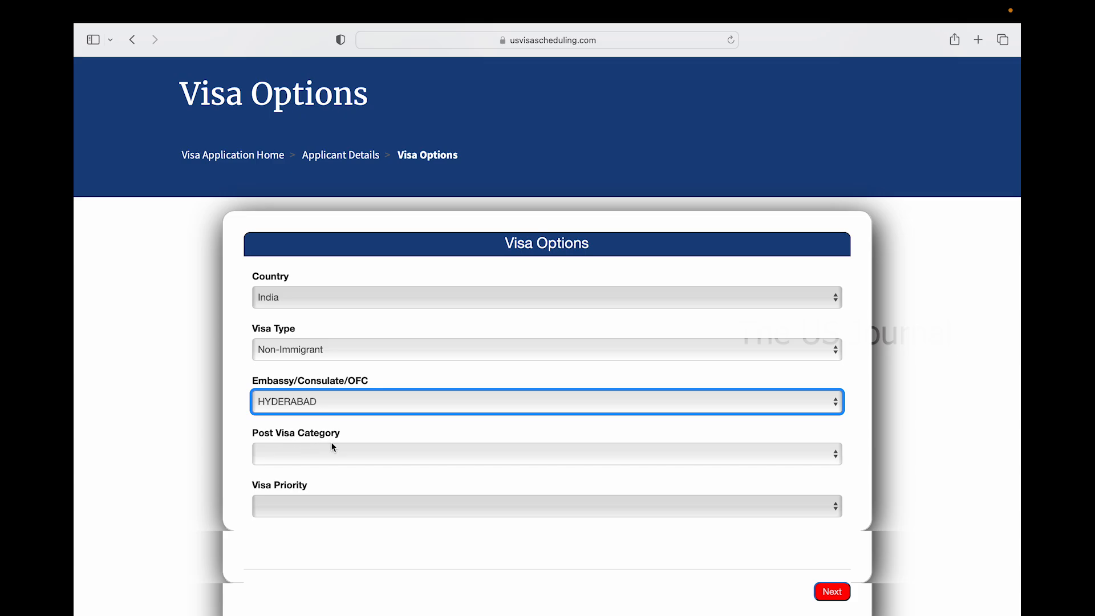
click(335, 454)
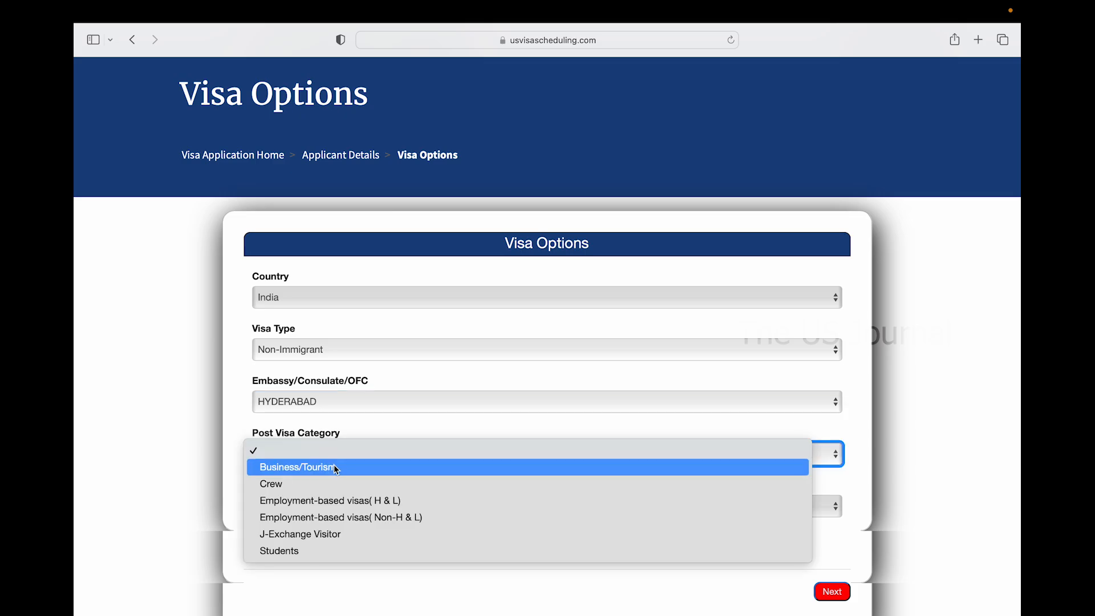
click(335, 467)
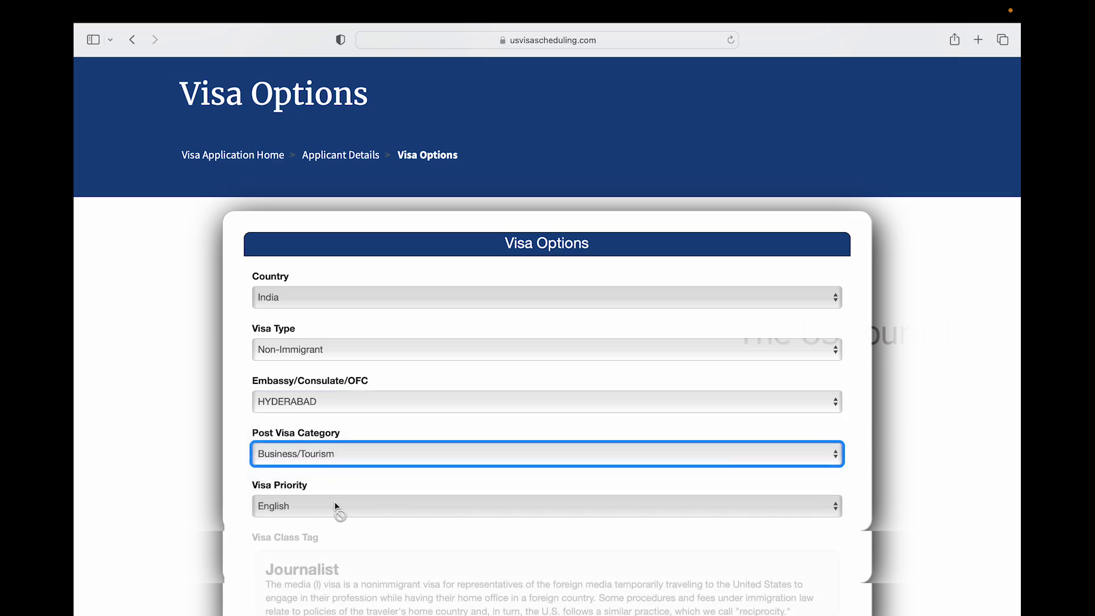
Select the B2 visitor visa class and continue to the next step
scroll(342, 531, down, 1)
scroll(342, 531, down, 3)
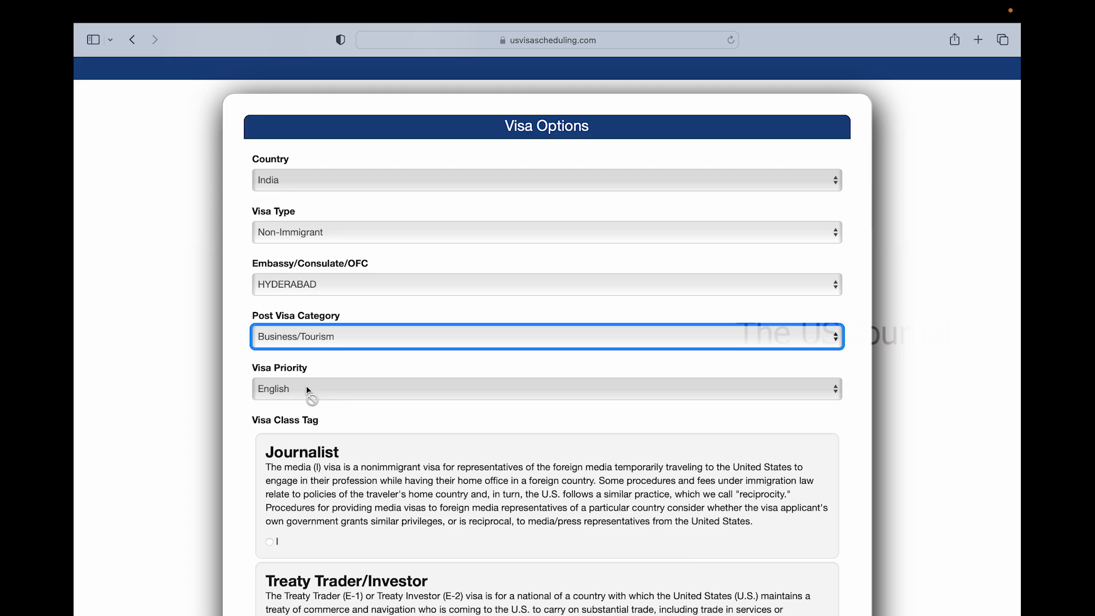
scroll(308, 391, down, 5)
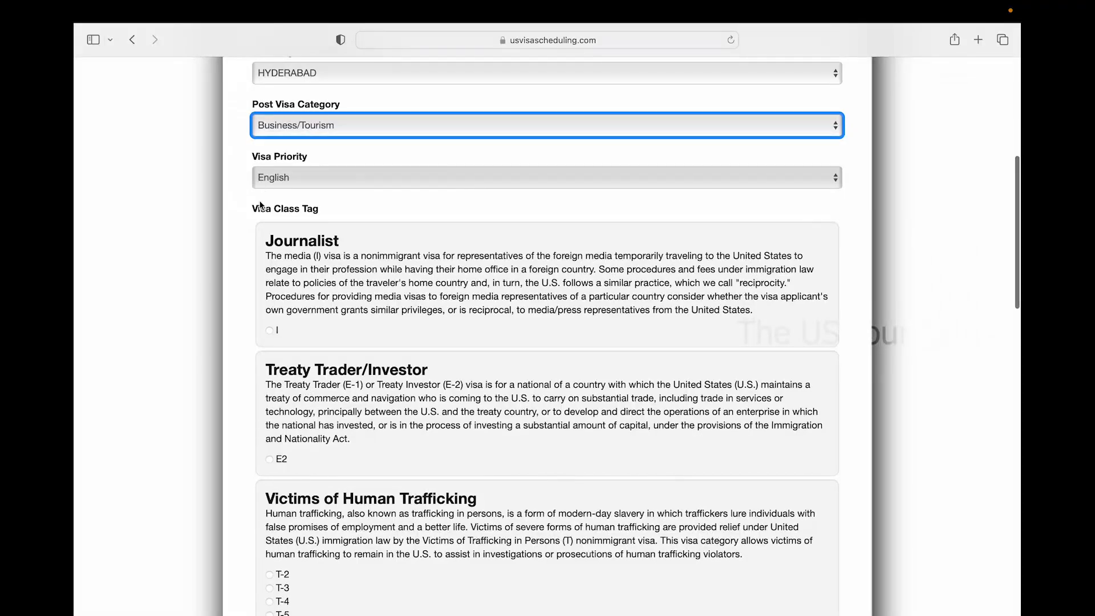
scroll(295, 416, down, 6)
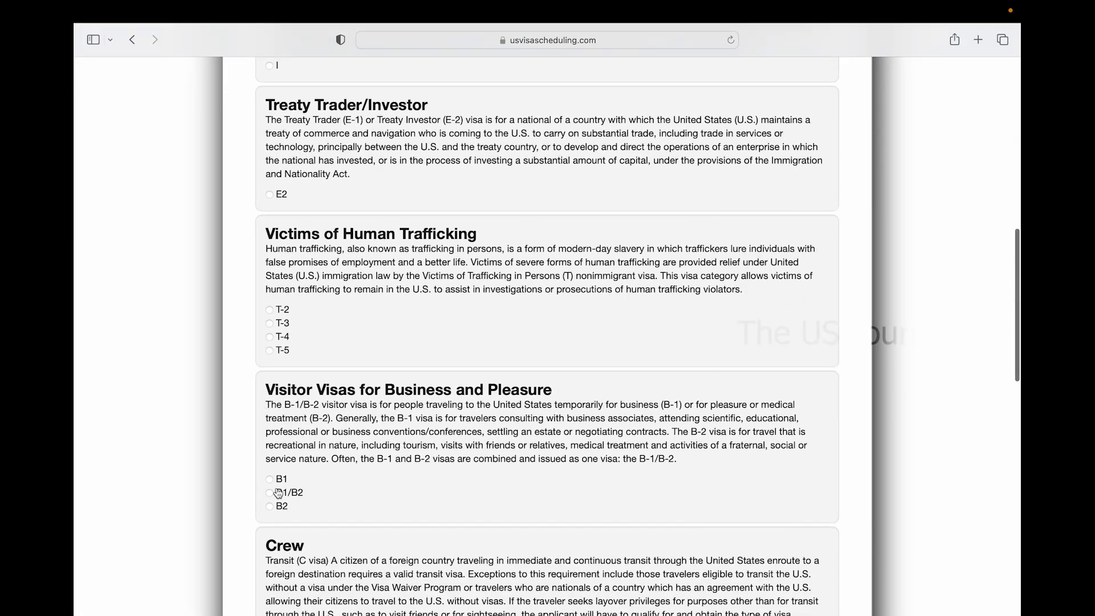
click(272, 507)
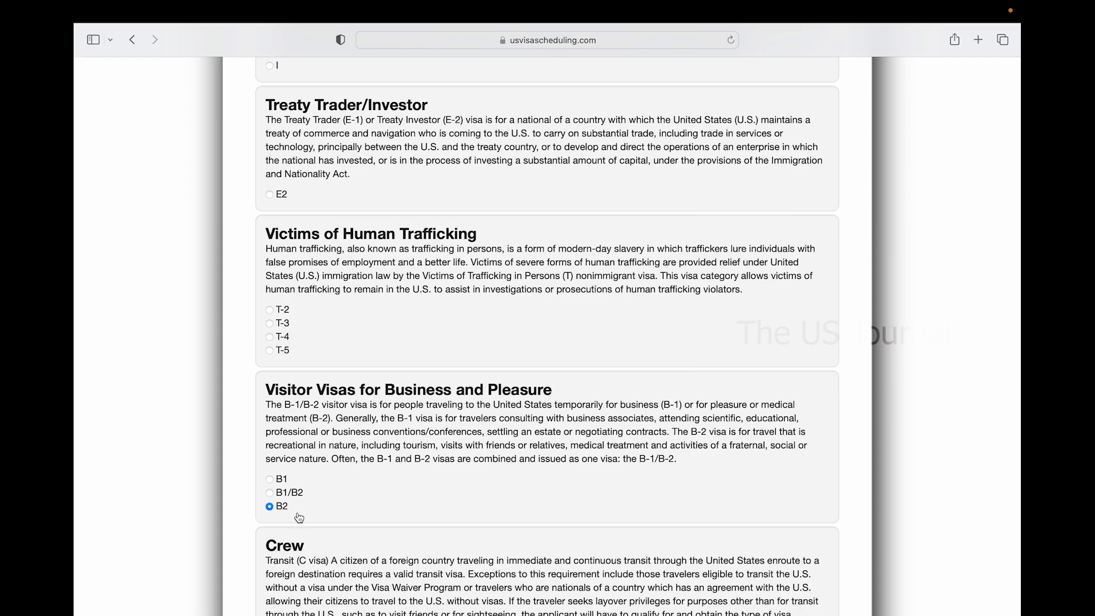
scroll(299, 517, down, 10)
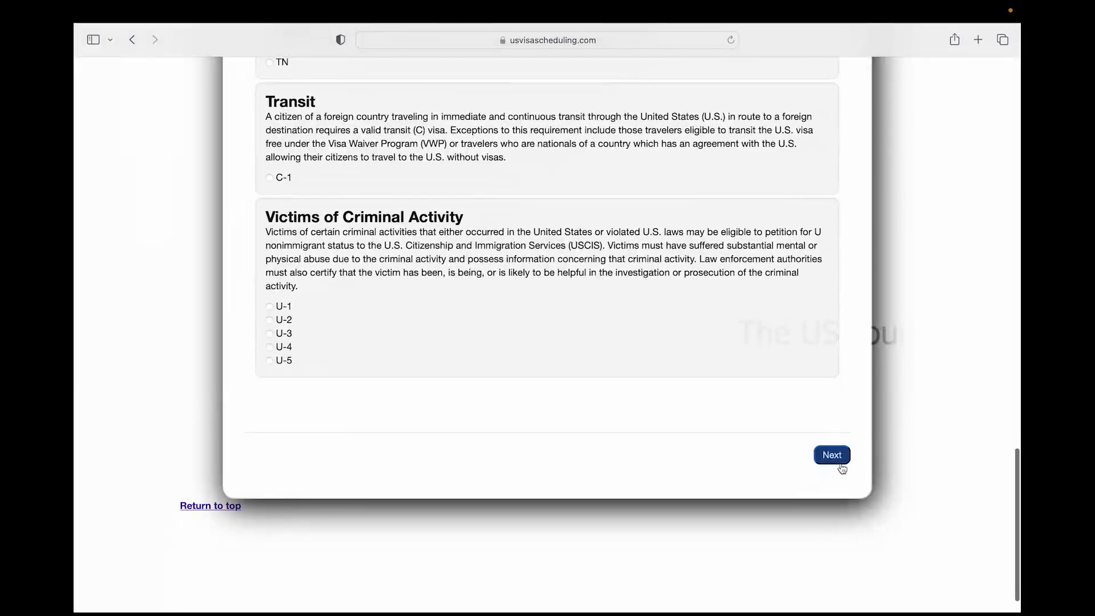
click(841, 464)
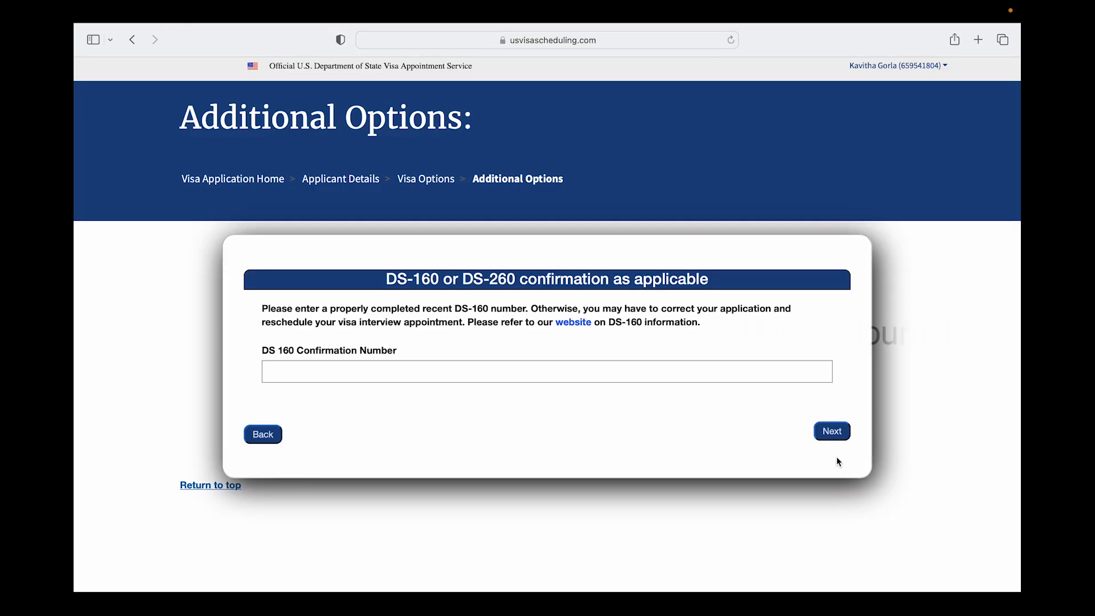
Enter the applicant's DS-160 confirmation number, correcting a typo, and submit it
click(372, 366)
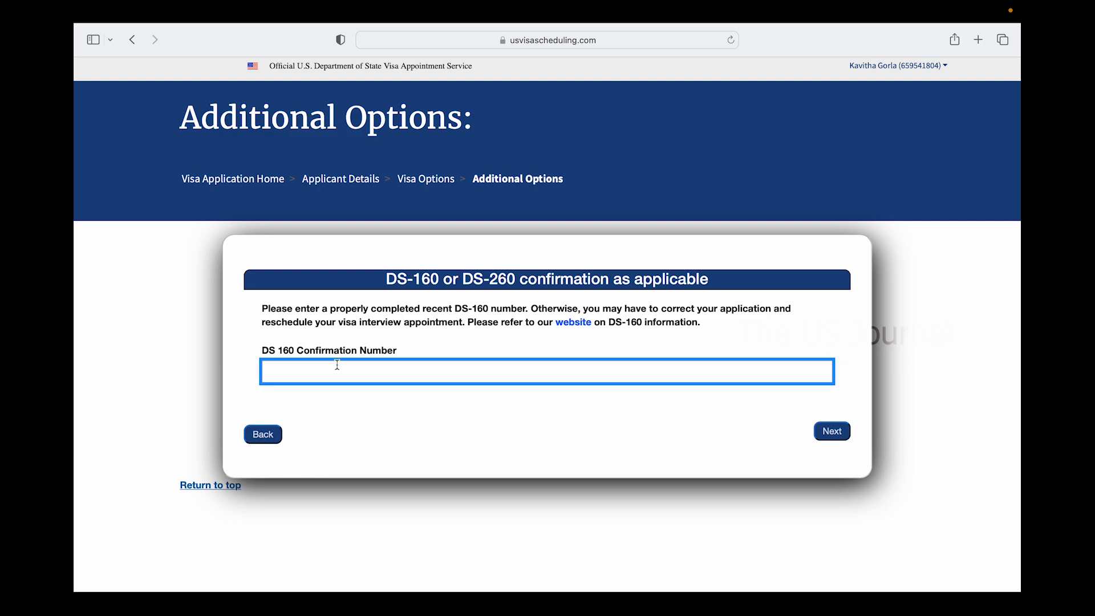
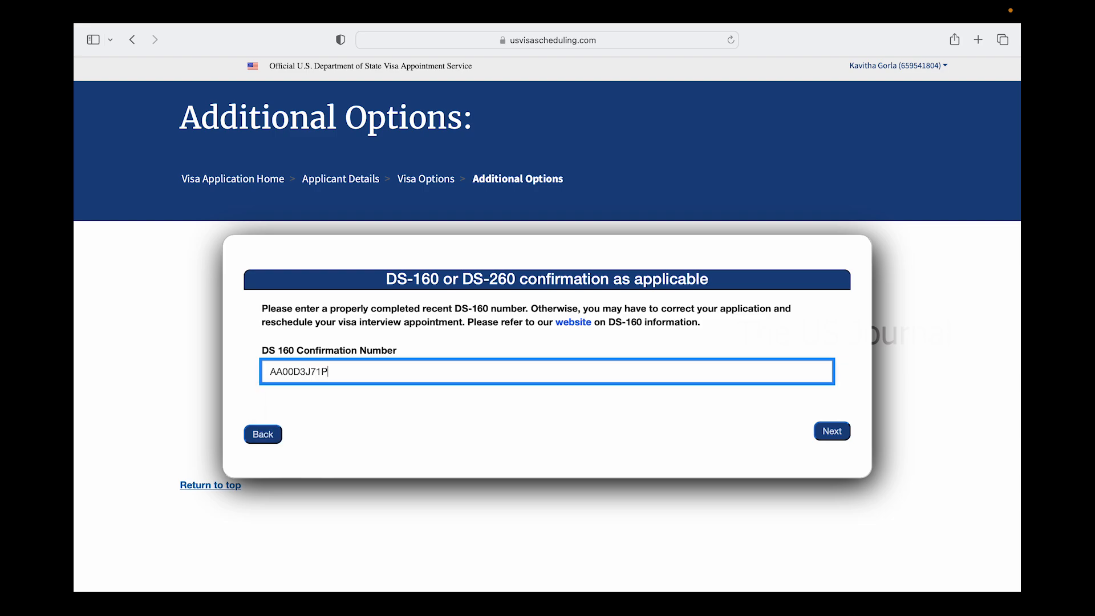
click(836, 432)
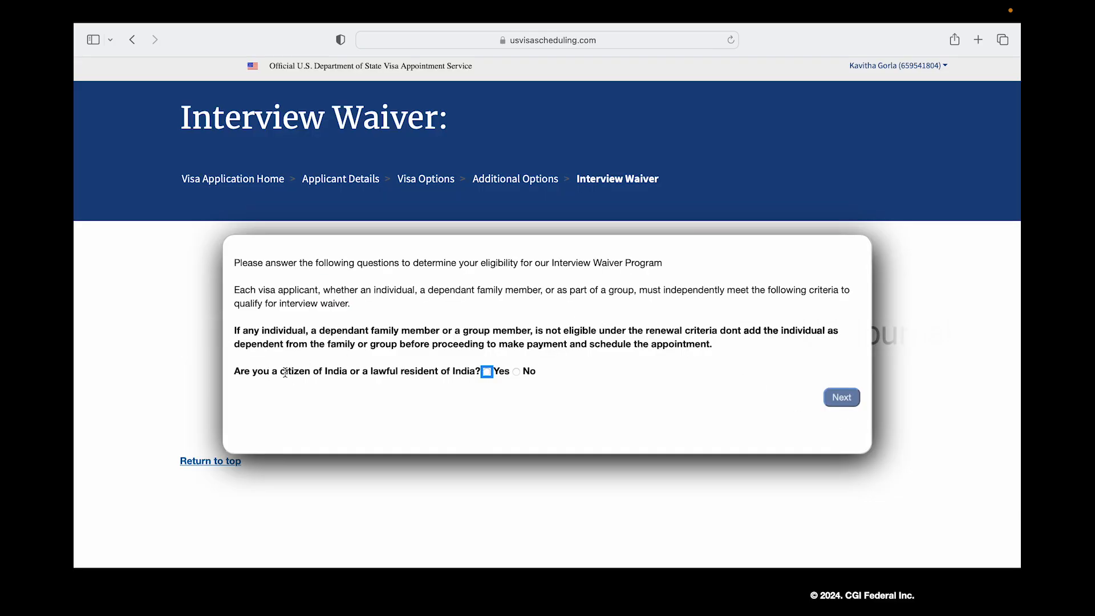
Answer the waiver questions: Yes to Indian citizenship, No to under 14, No to 80 or older
click(487, 371)
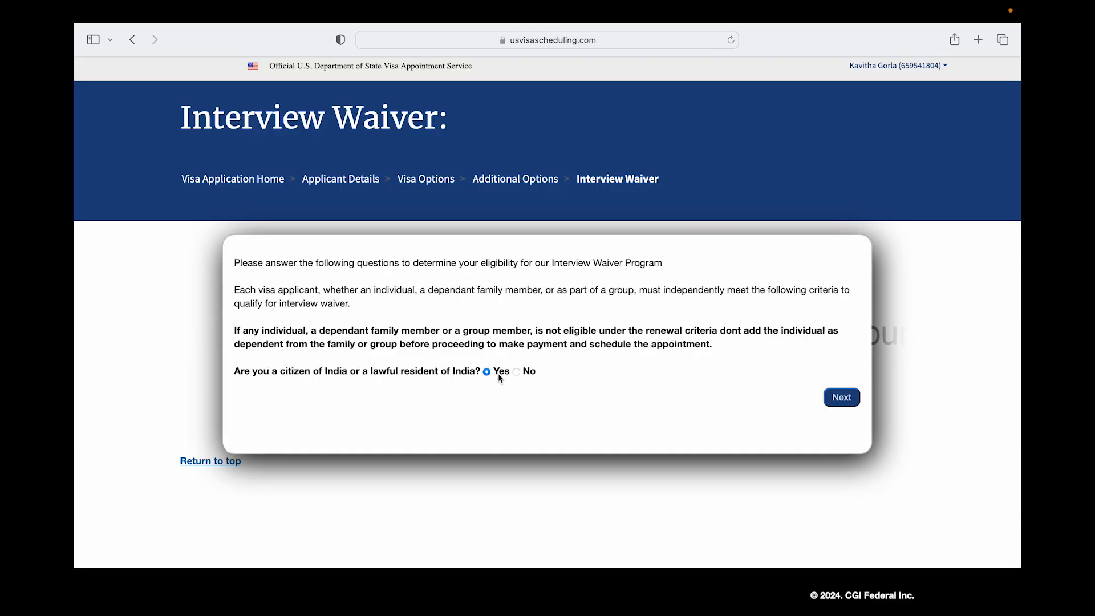
click(852, 401)
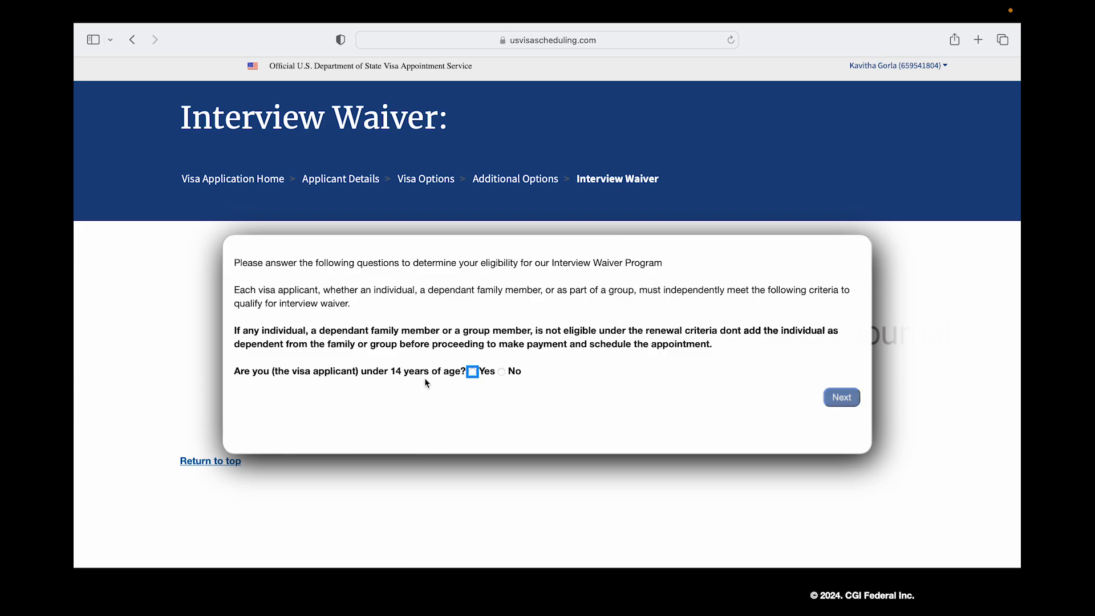
click(501, 372)
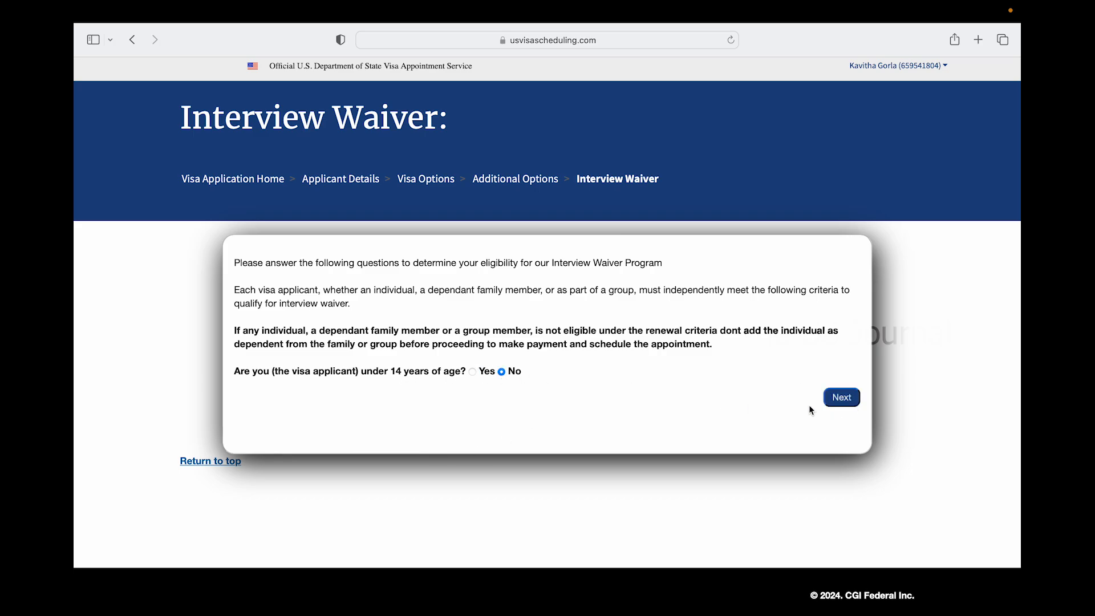
click(842, 397)
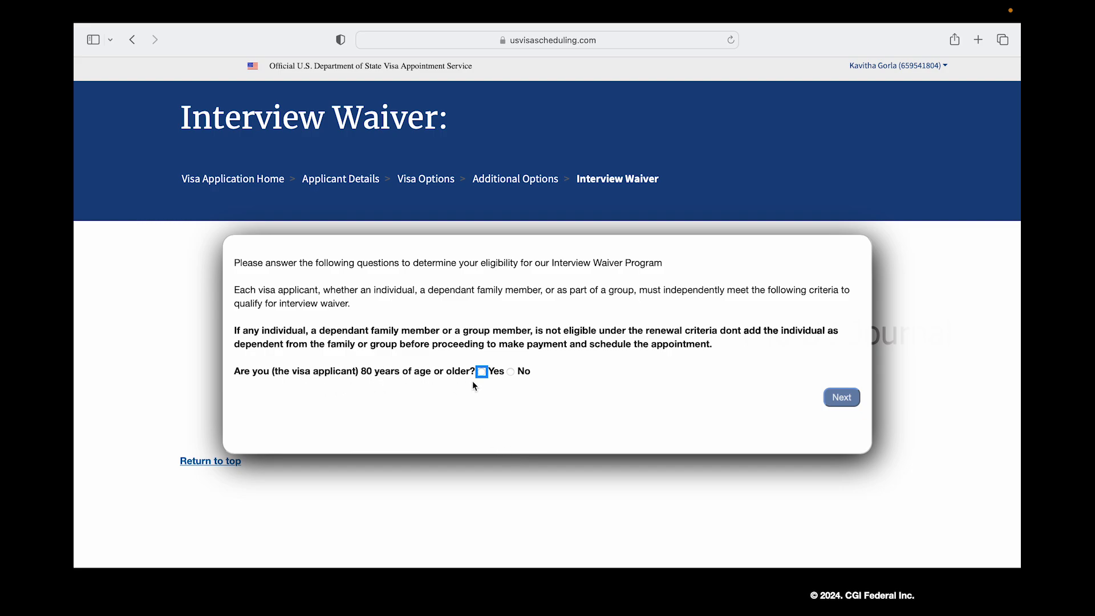
click(510, 374)
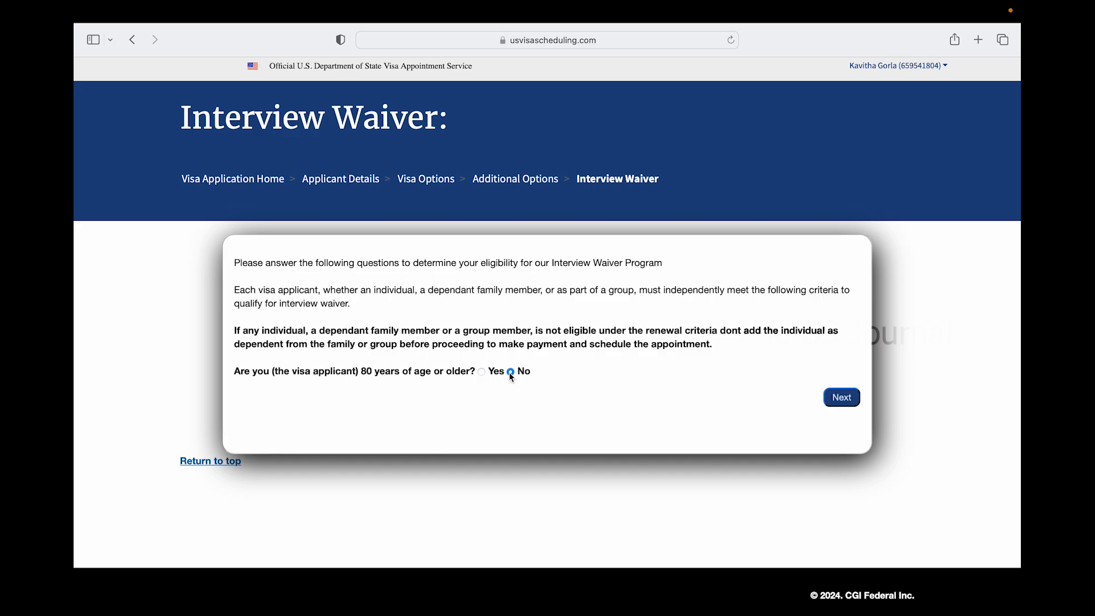
click(850, 399)
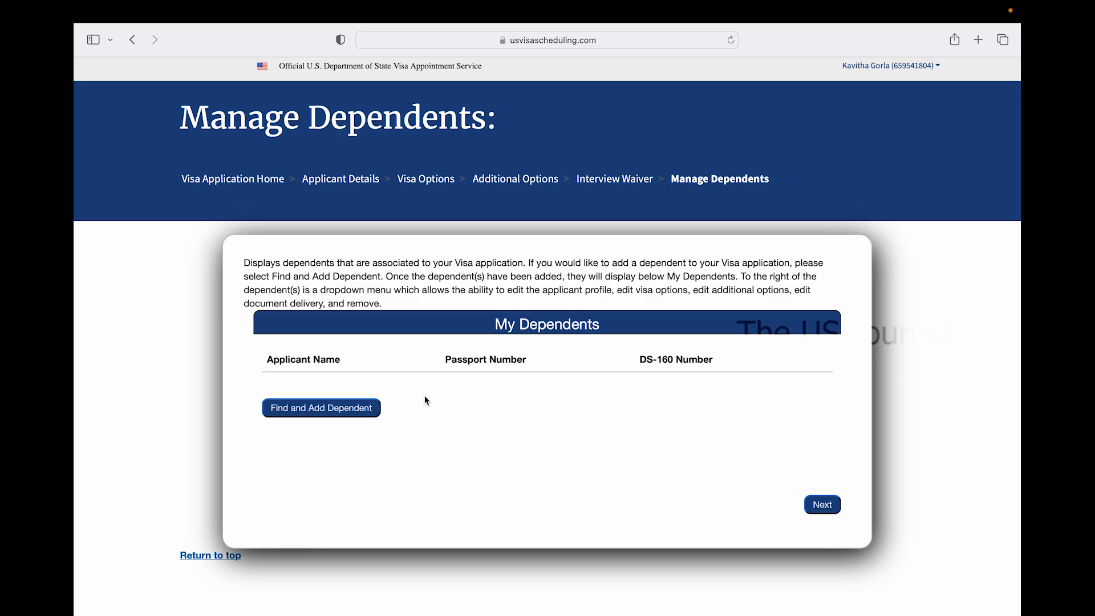
Choose Find and Add Dependent, then Create New Dependent
click(322, 413)
scroll(388, 570, down, 3)
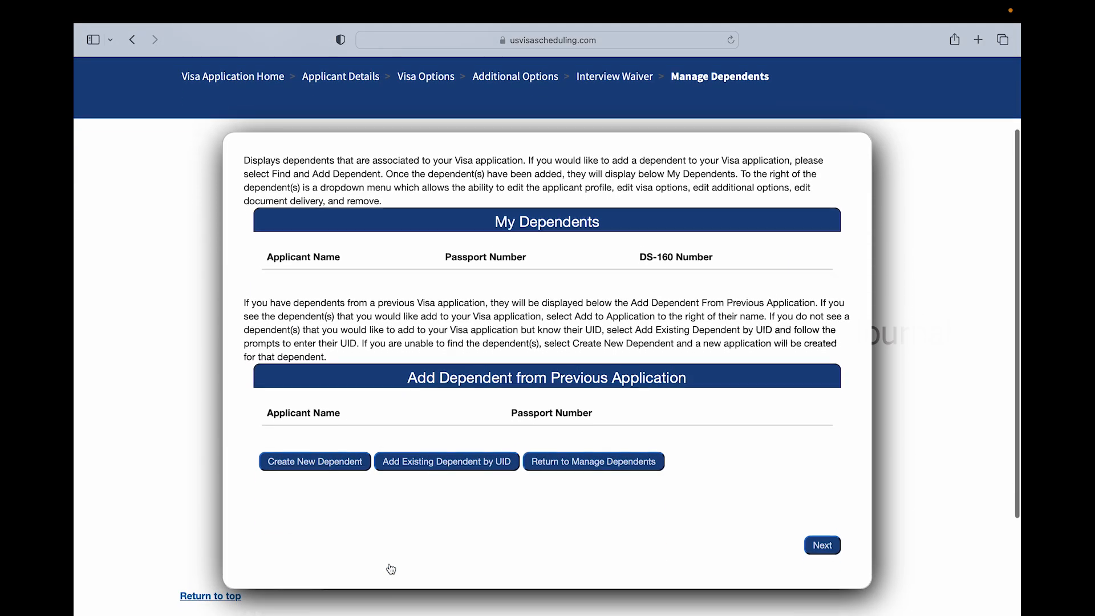
click(337, 465)
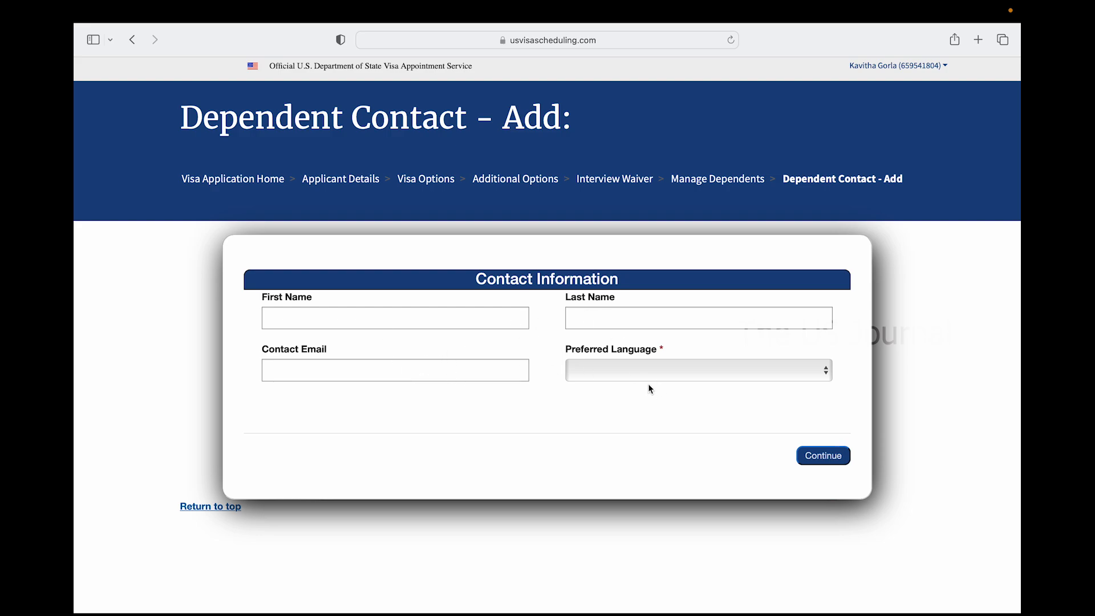
Set English as preferred language and enter the dependent's first and last name
click(651, 368)
click(628, 379)
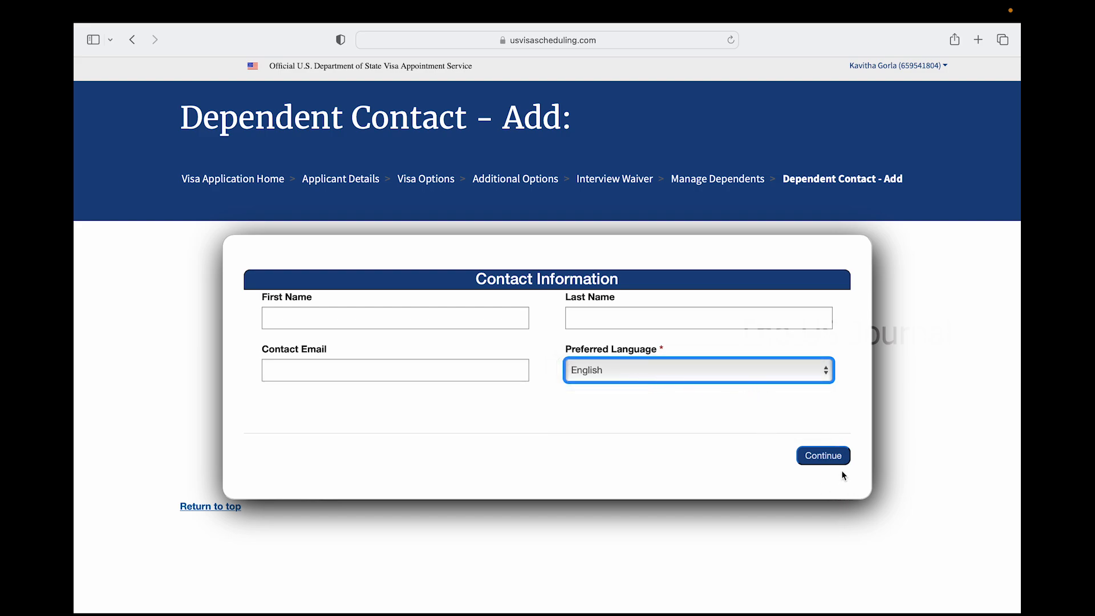
click(367, 318)
text(G)
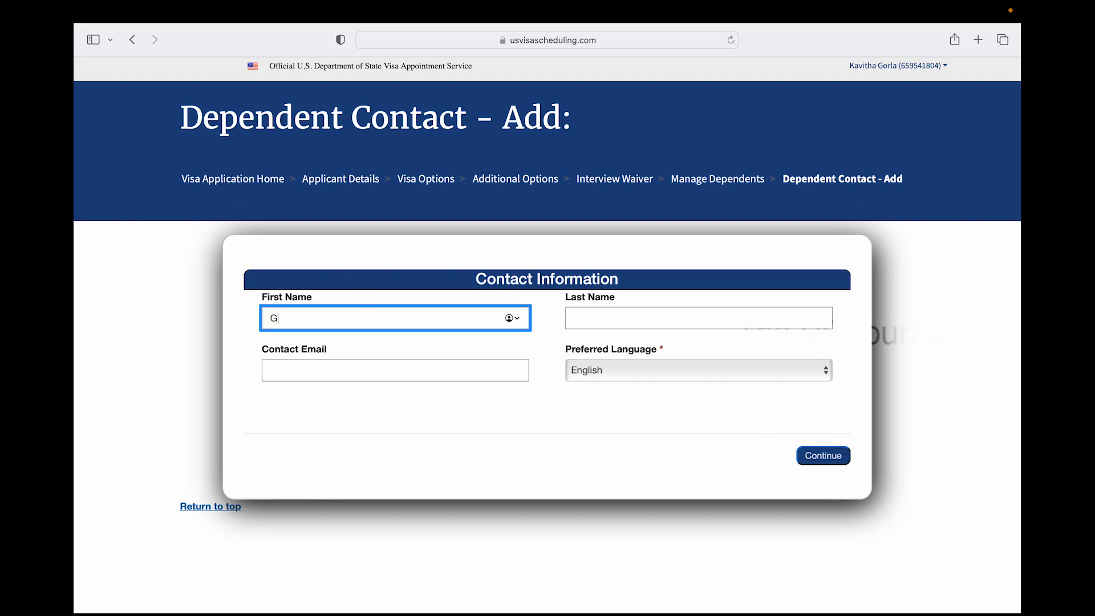
text(HATAMANENIU)
key(Tab)
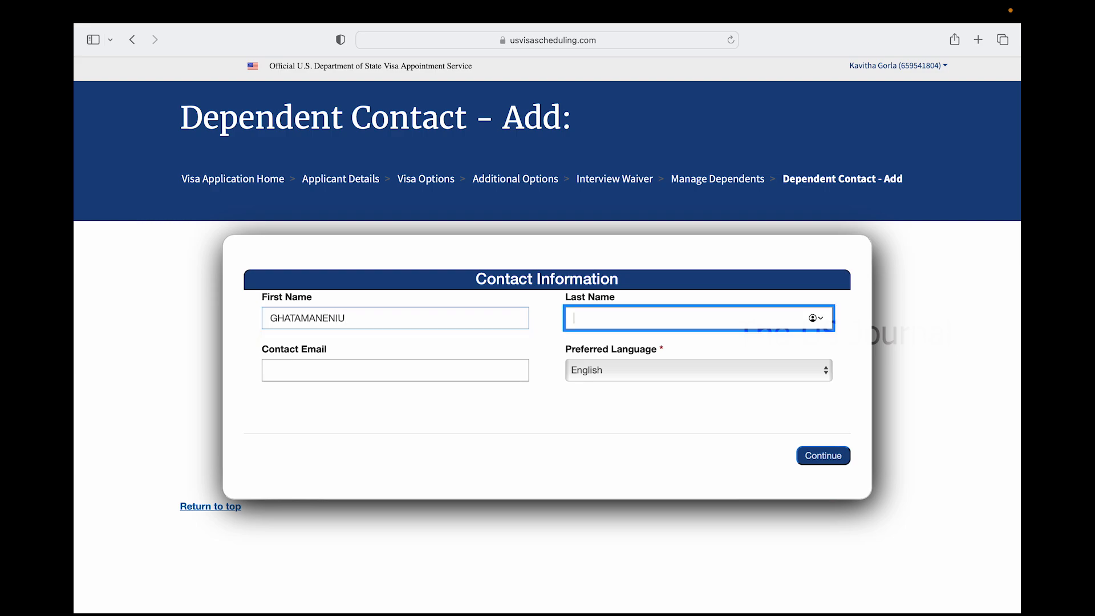
double_click(337, 319)
key(Tab)
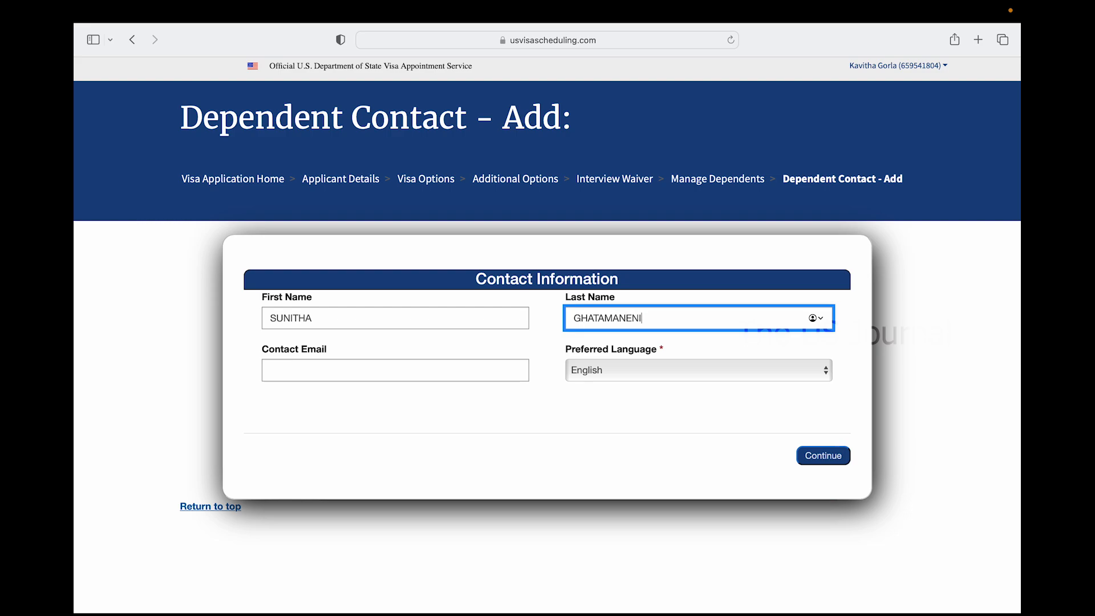
key(Tab)
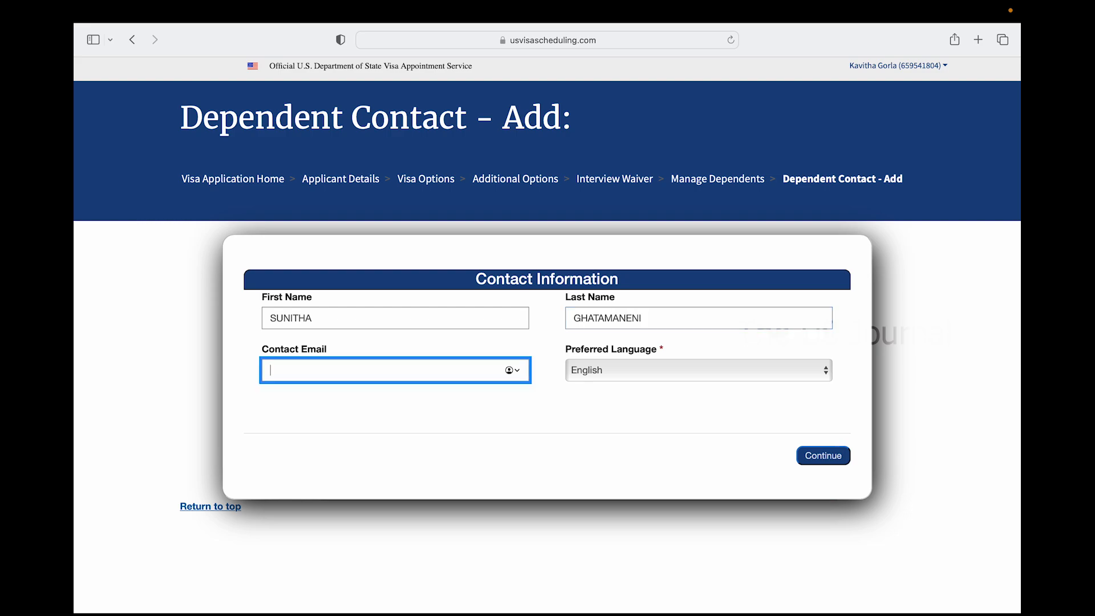
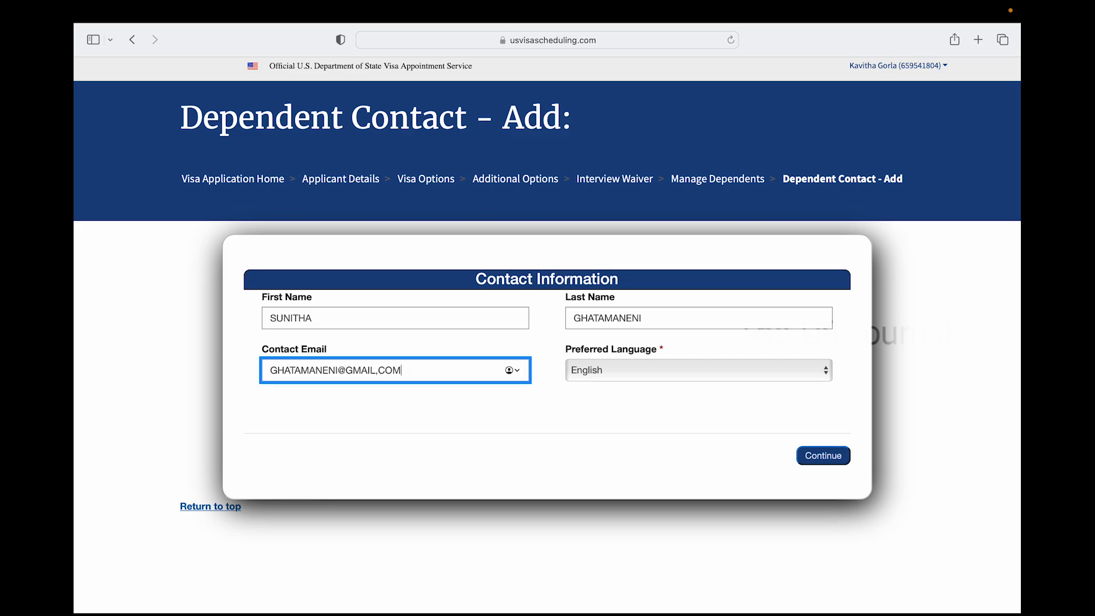
Enter the dependent's contact e-mail, fix its comma to a period, and resubmit
key(Tab)
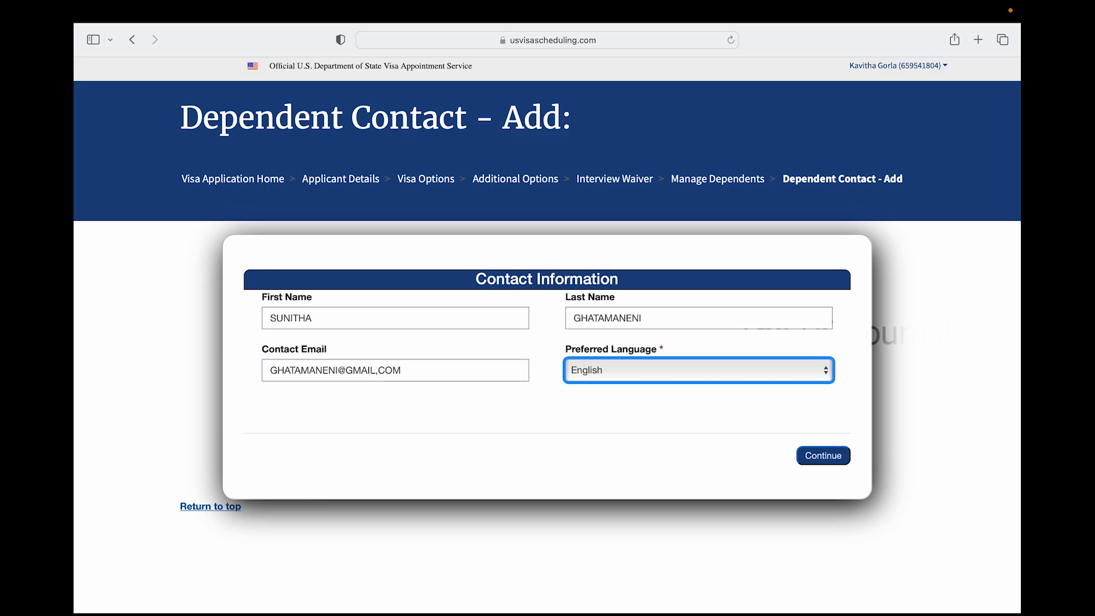
click(832, 460)
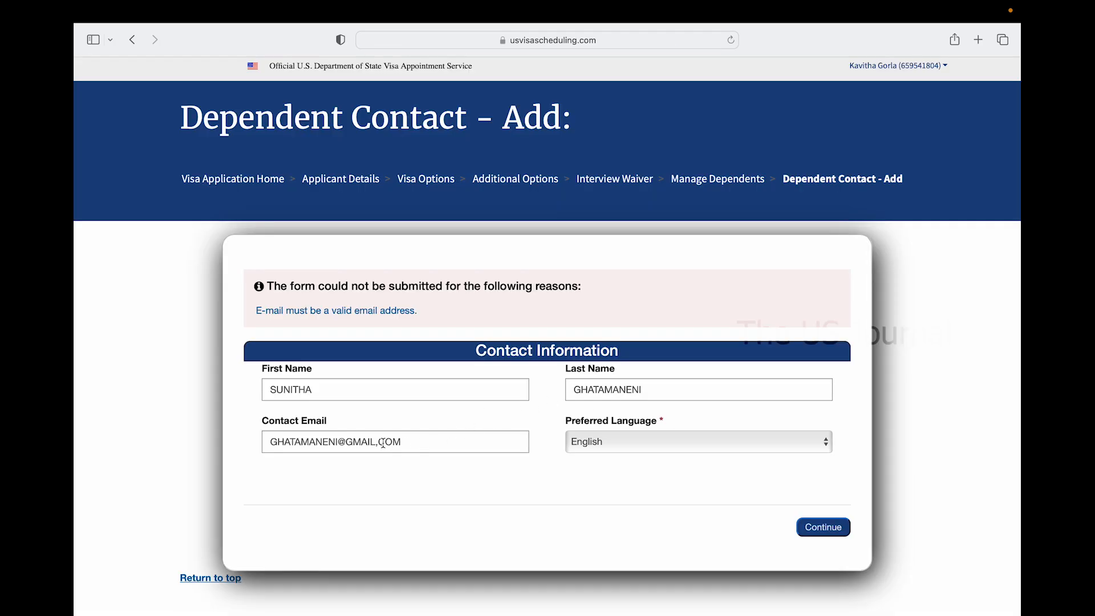
click(384, 443)
key(Left)
key(BackSpace)
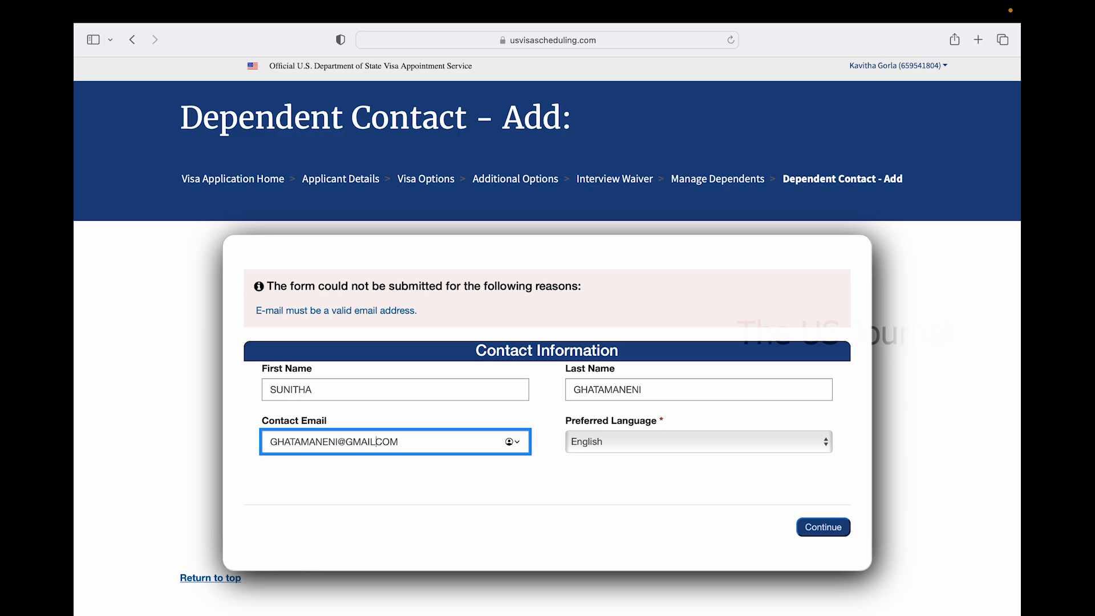
text(.)
click(846, 529)
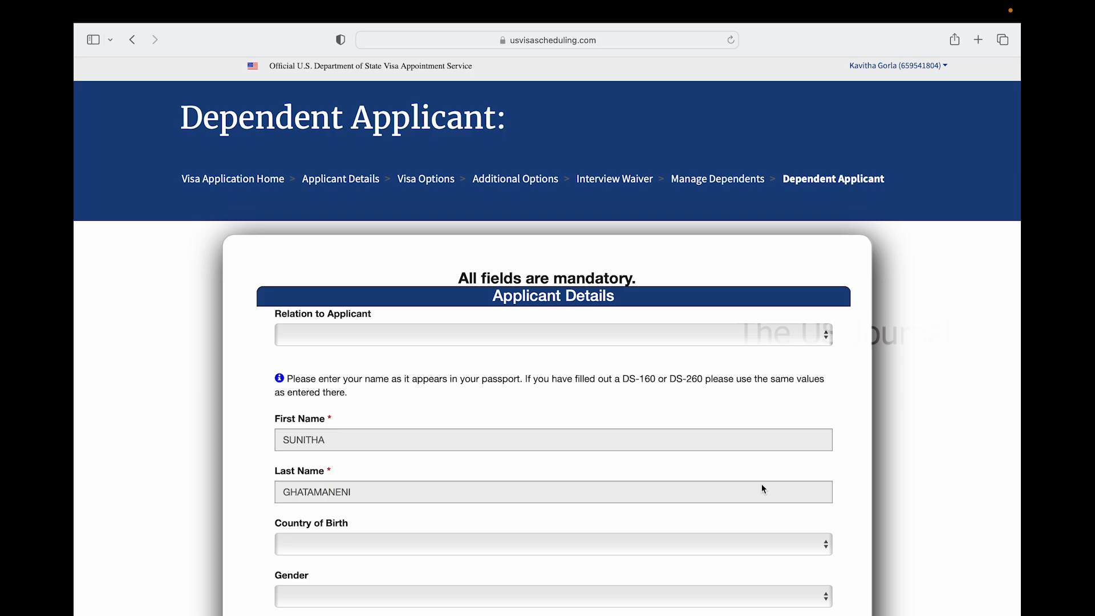
Set relation to applicant Spouse, country of birth India and gender Female
click(508, 333)
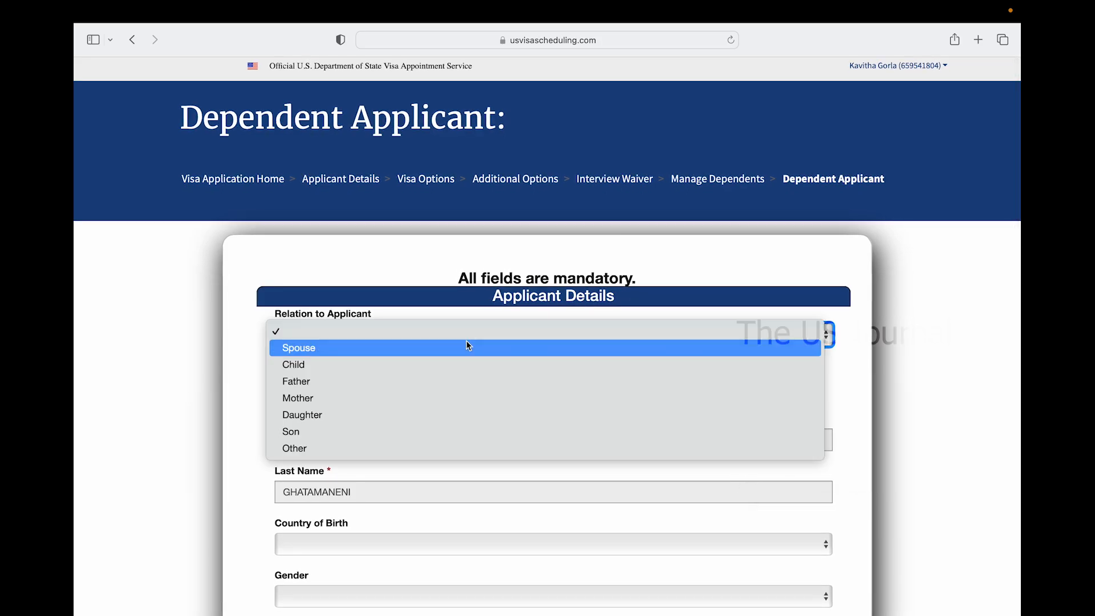
click(450, 348)
scroll(505, 501, down, 3)
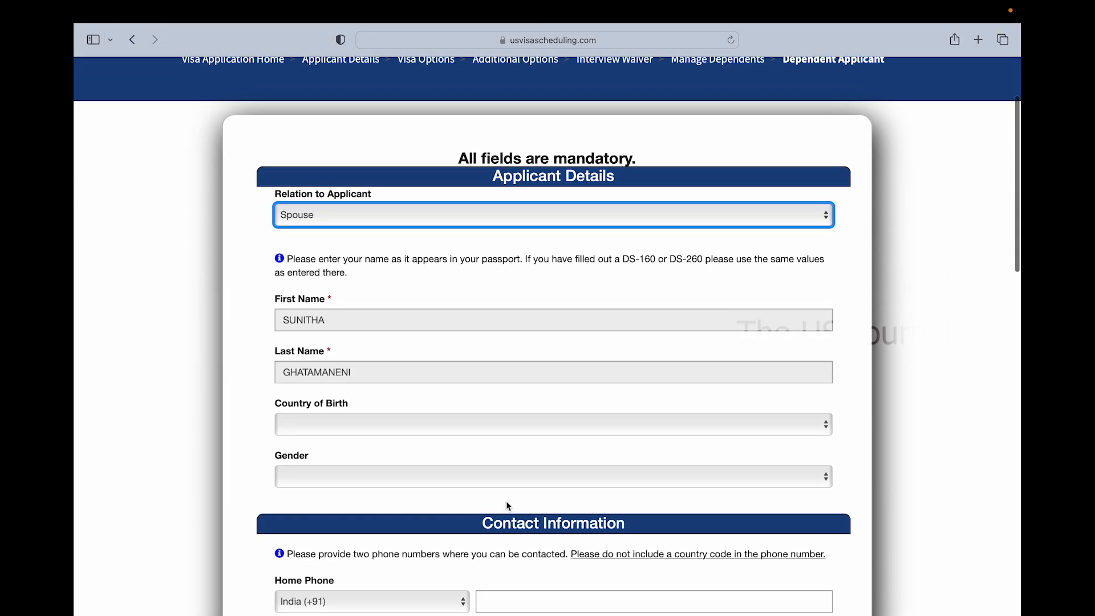
click(459, 420)
text(india)
key(Return)
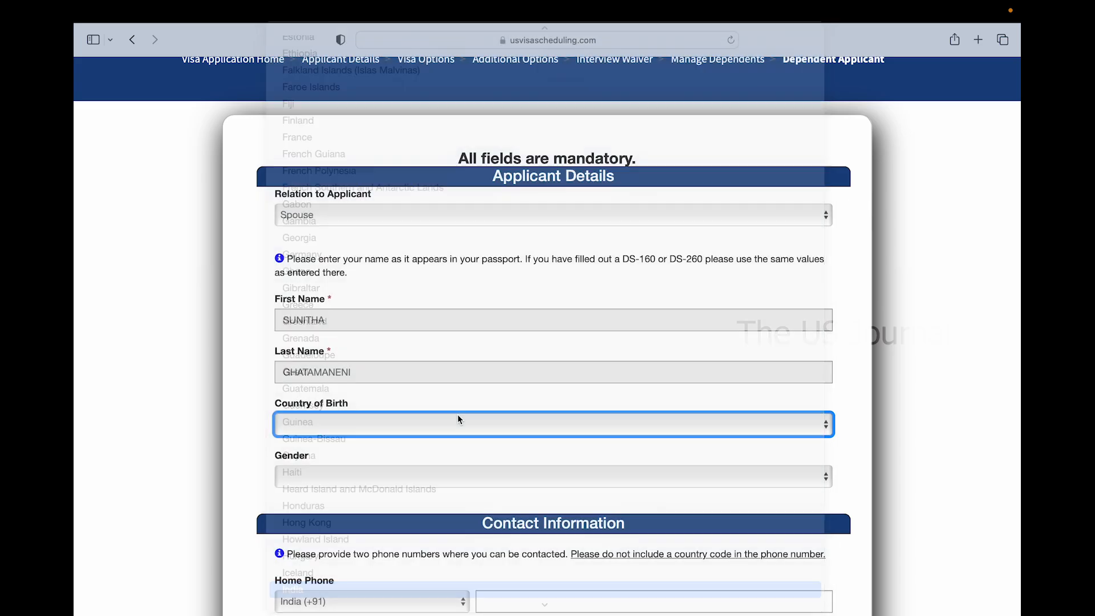
scroll(423, 542, down, 3)
click(428, 357)
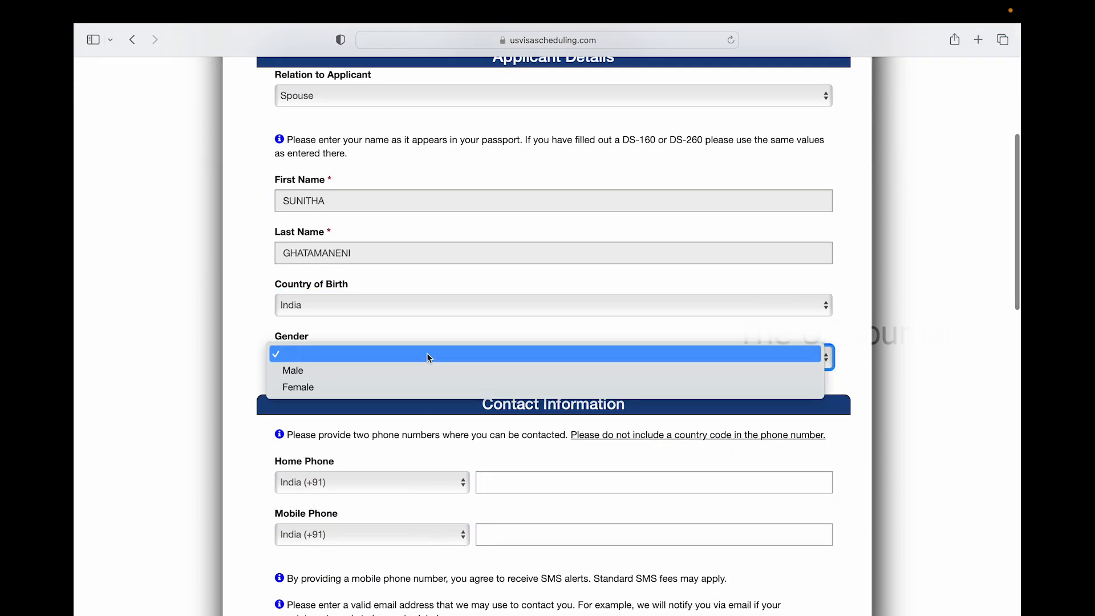
text(female)
key(Return)
Continue to the dependent's visa options, then cancel the passport confirmation prompt
scroll(439, 484, down, 4)
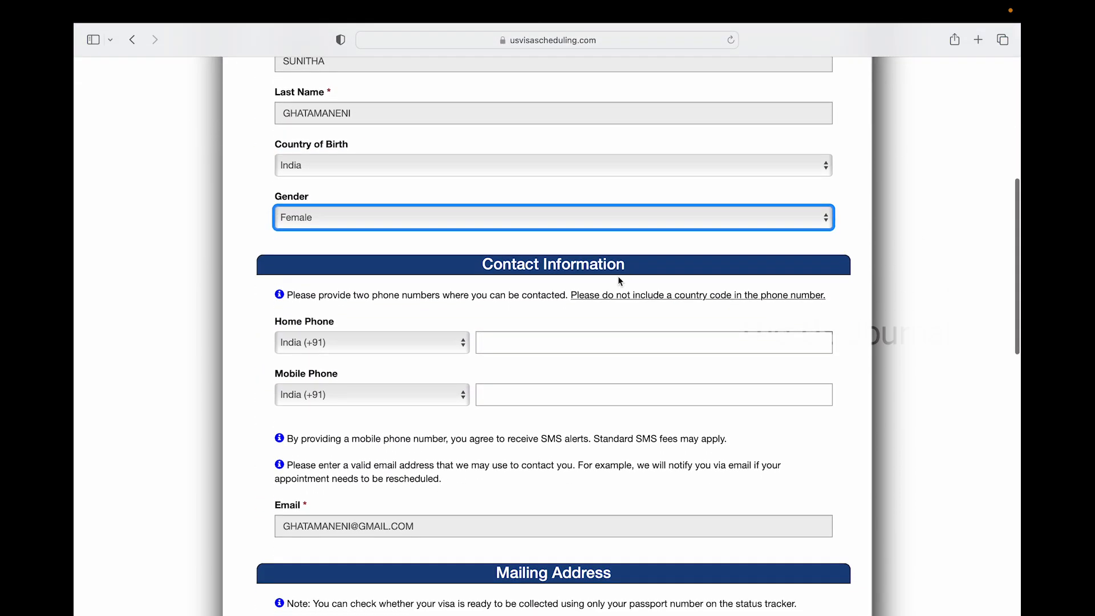
scroll(531, 478, down, 7)
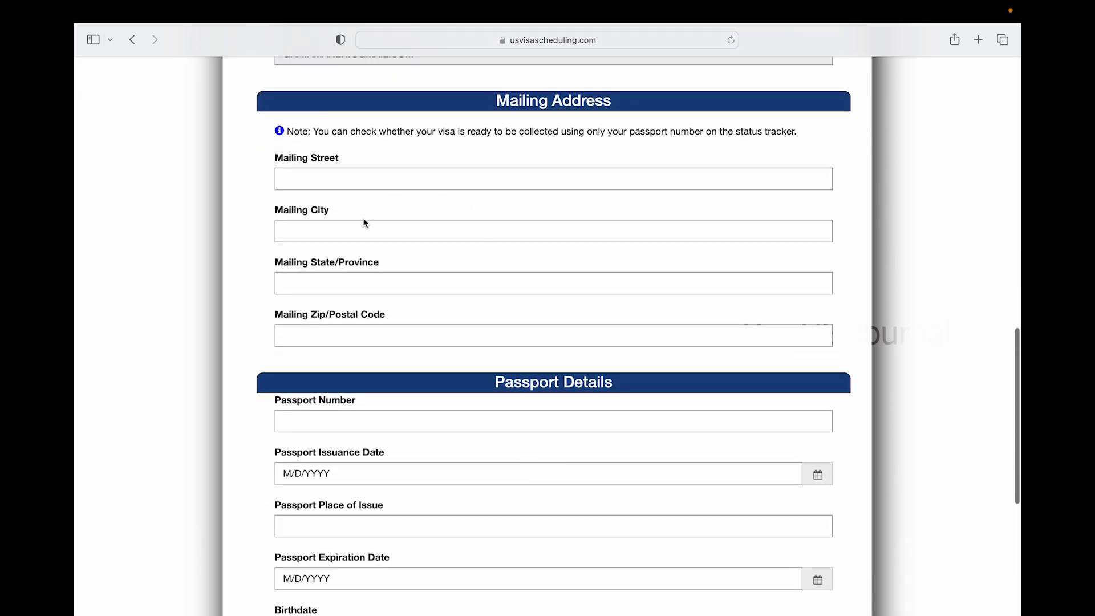
scroll(440, 395, down, 3)
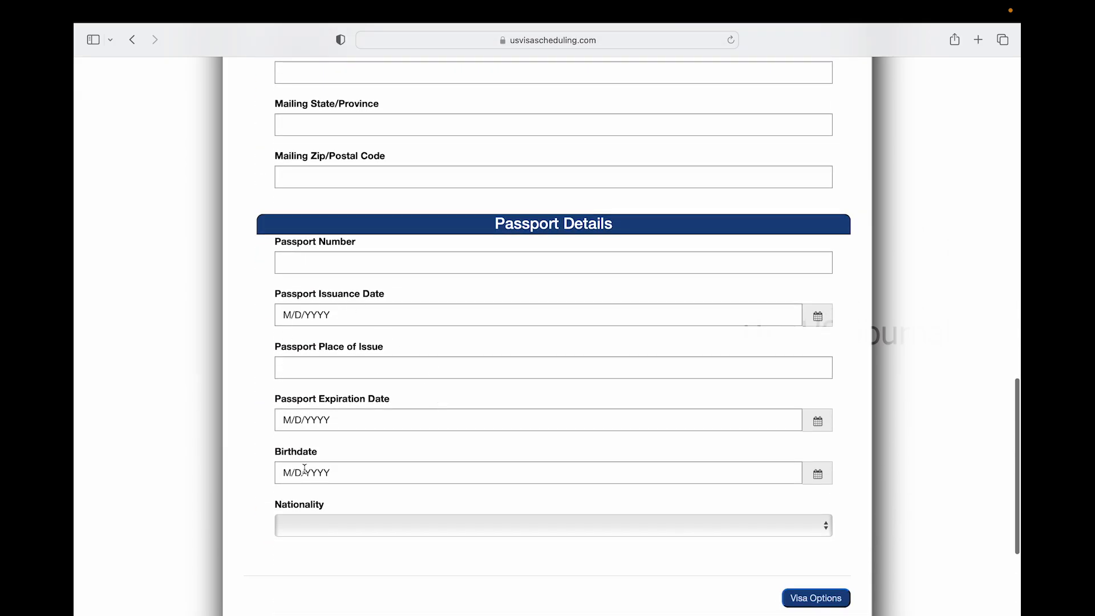
click(817, 421)
scroll(786, 453, down, 2)
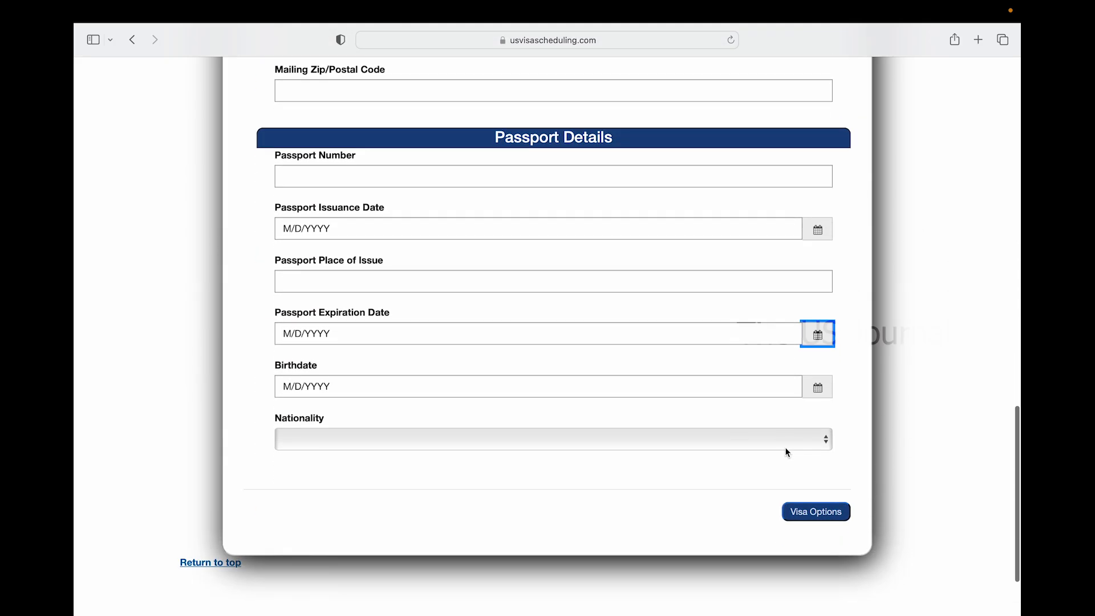
click(834, 516)
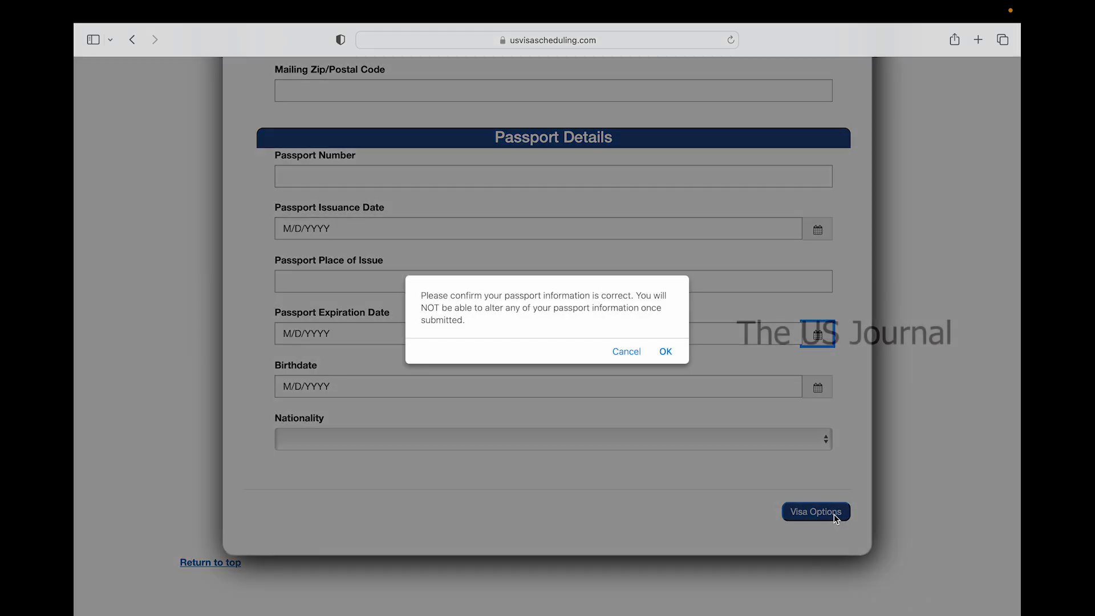
click(625, 351)
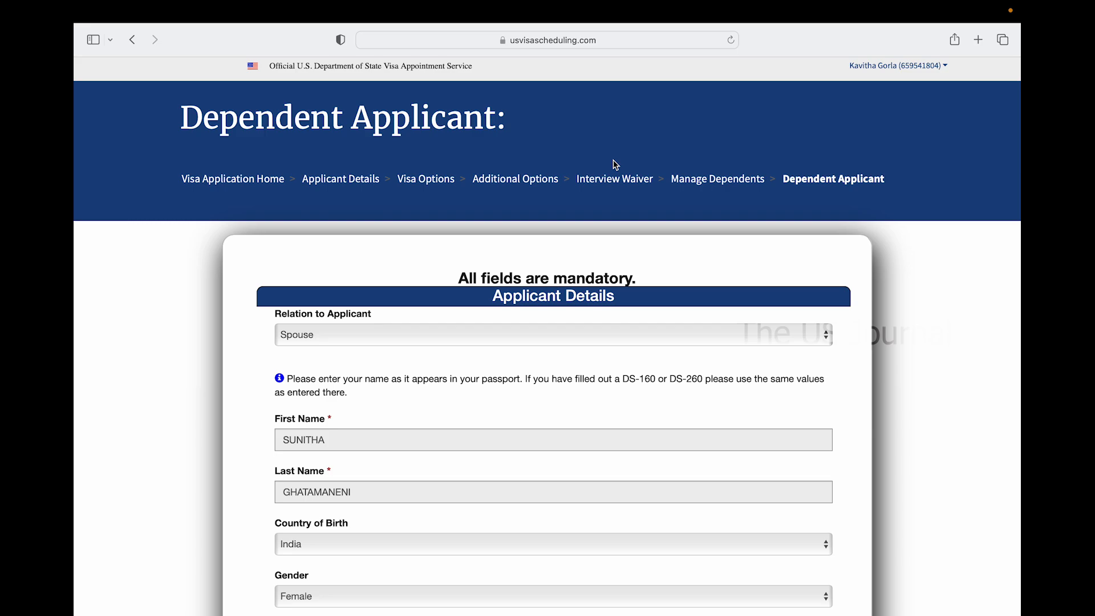
mouse_move(701, 5)
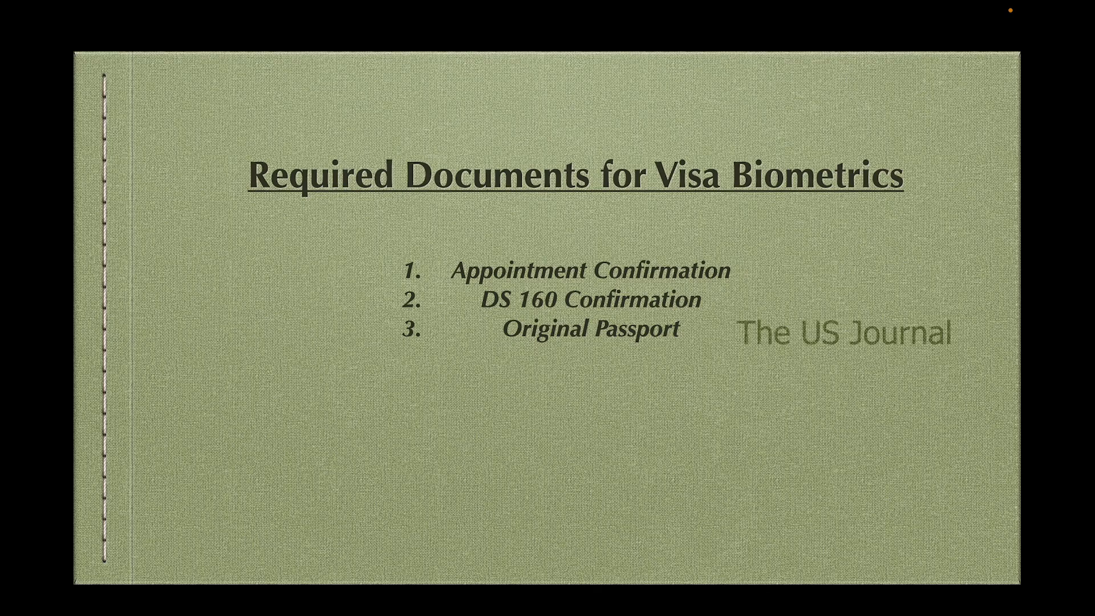